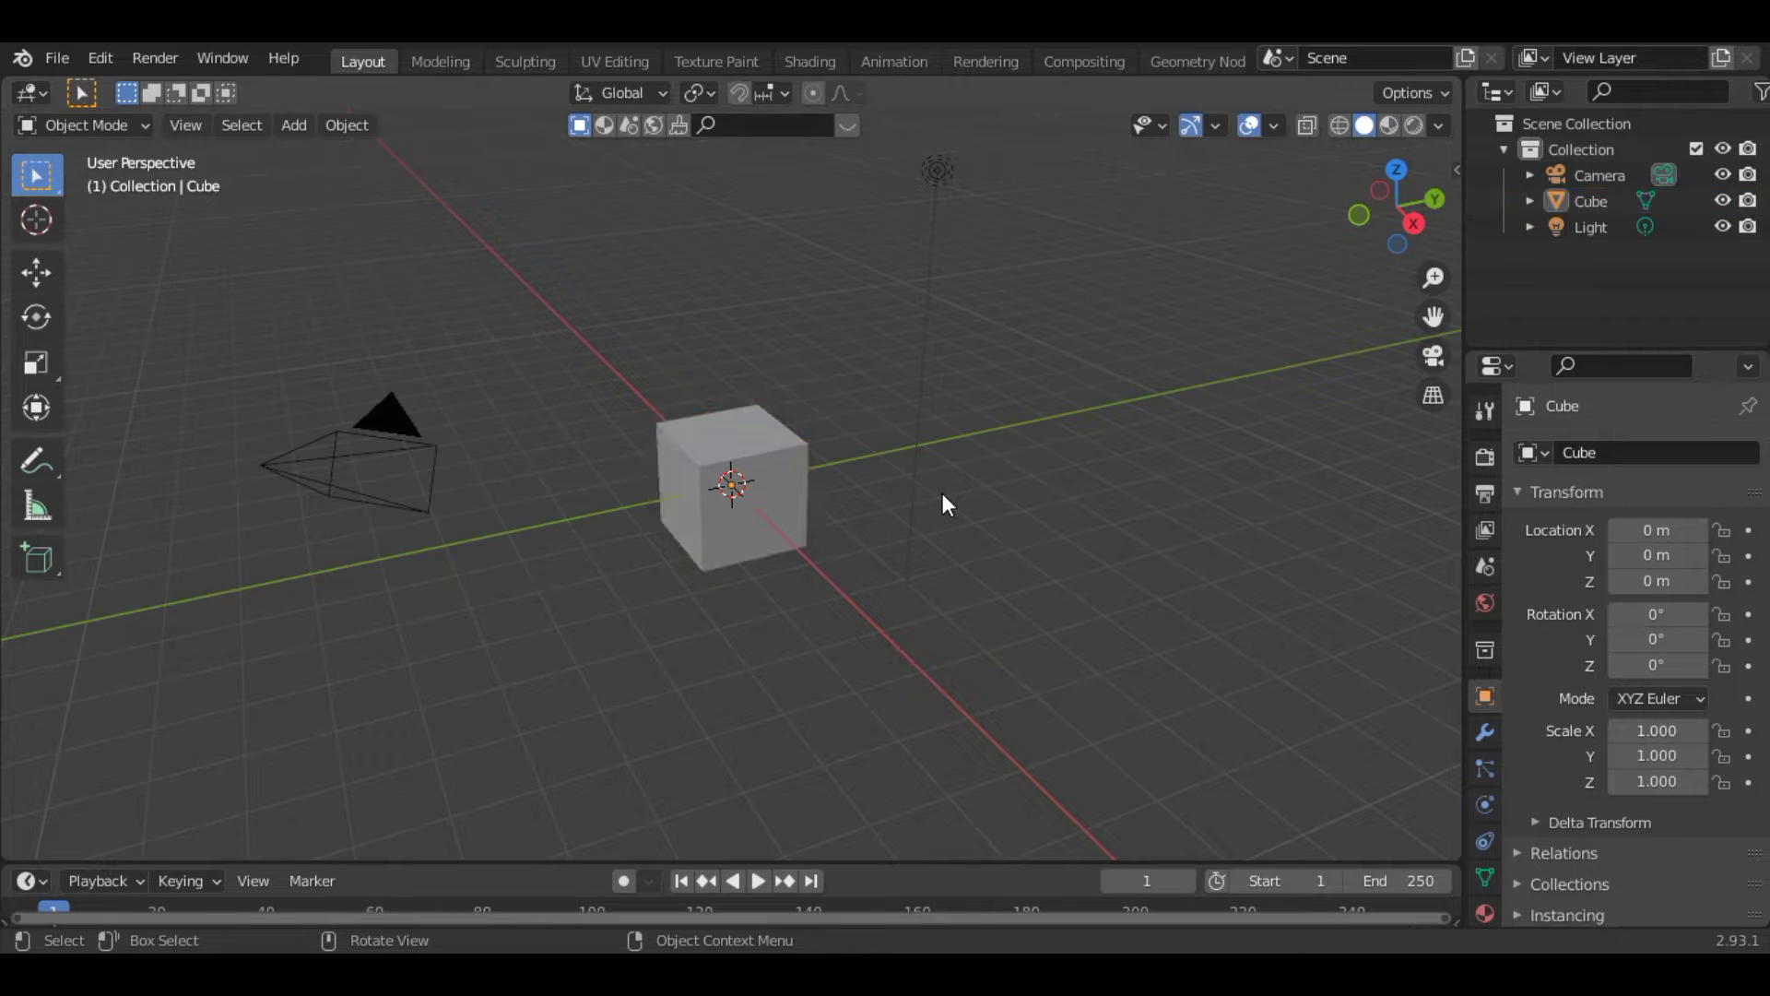
Select and delete the default camera, cube and light, leaving an empty scene
key(a)
key(x)
key(Return)
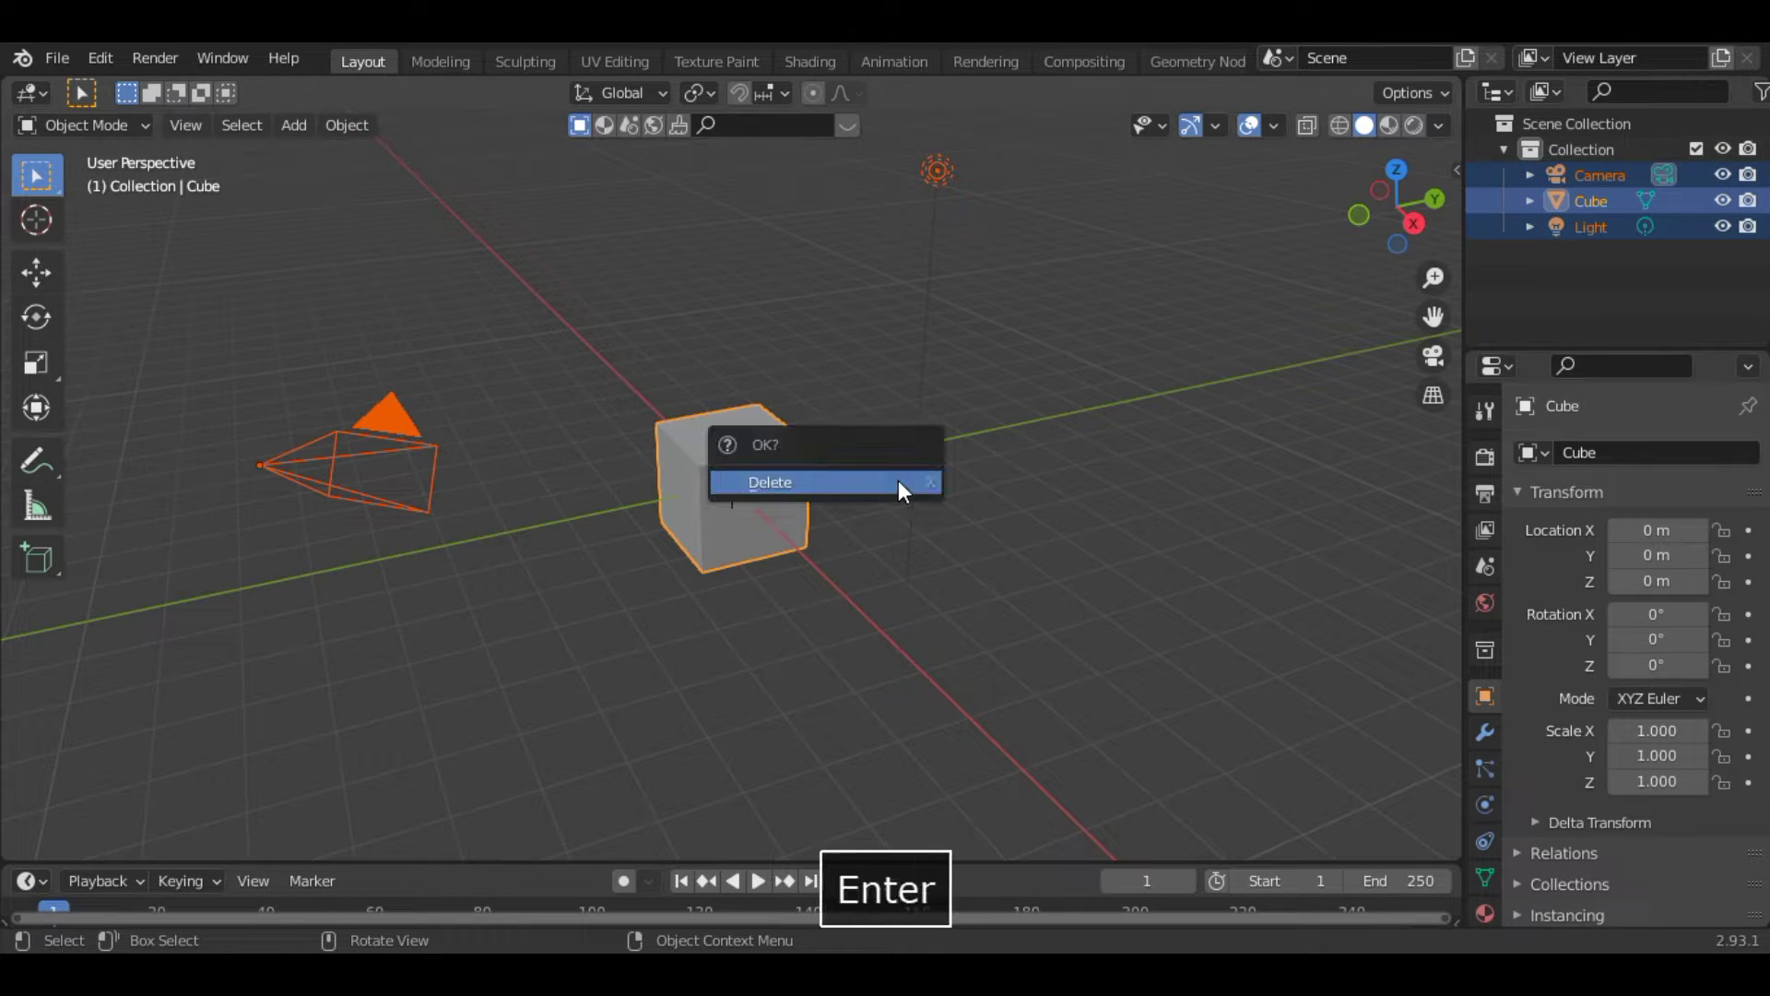
key(Return)
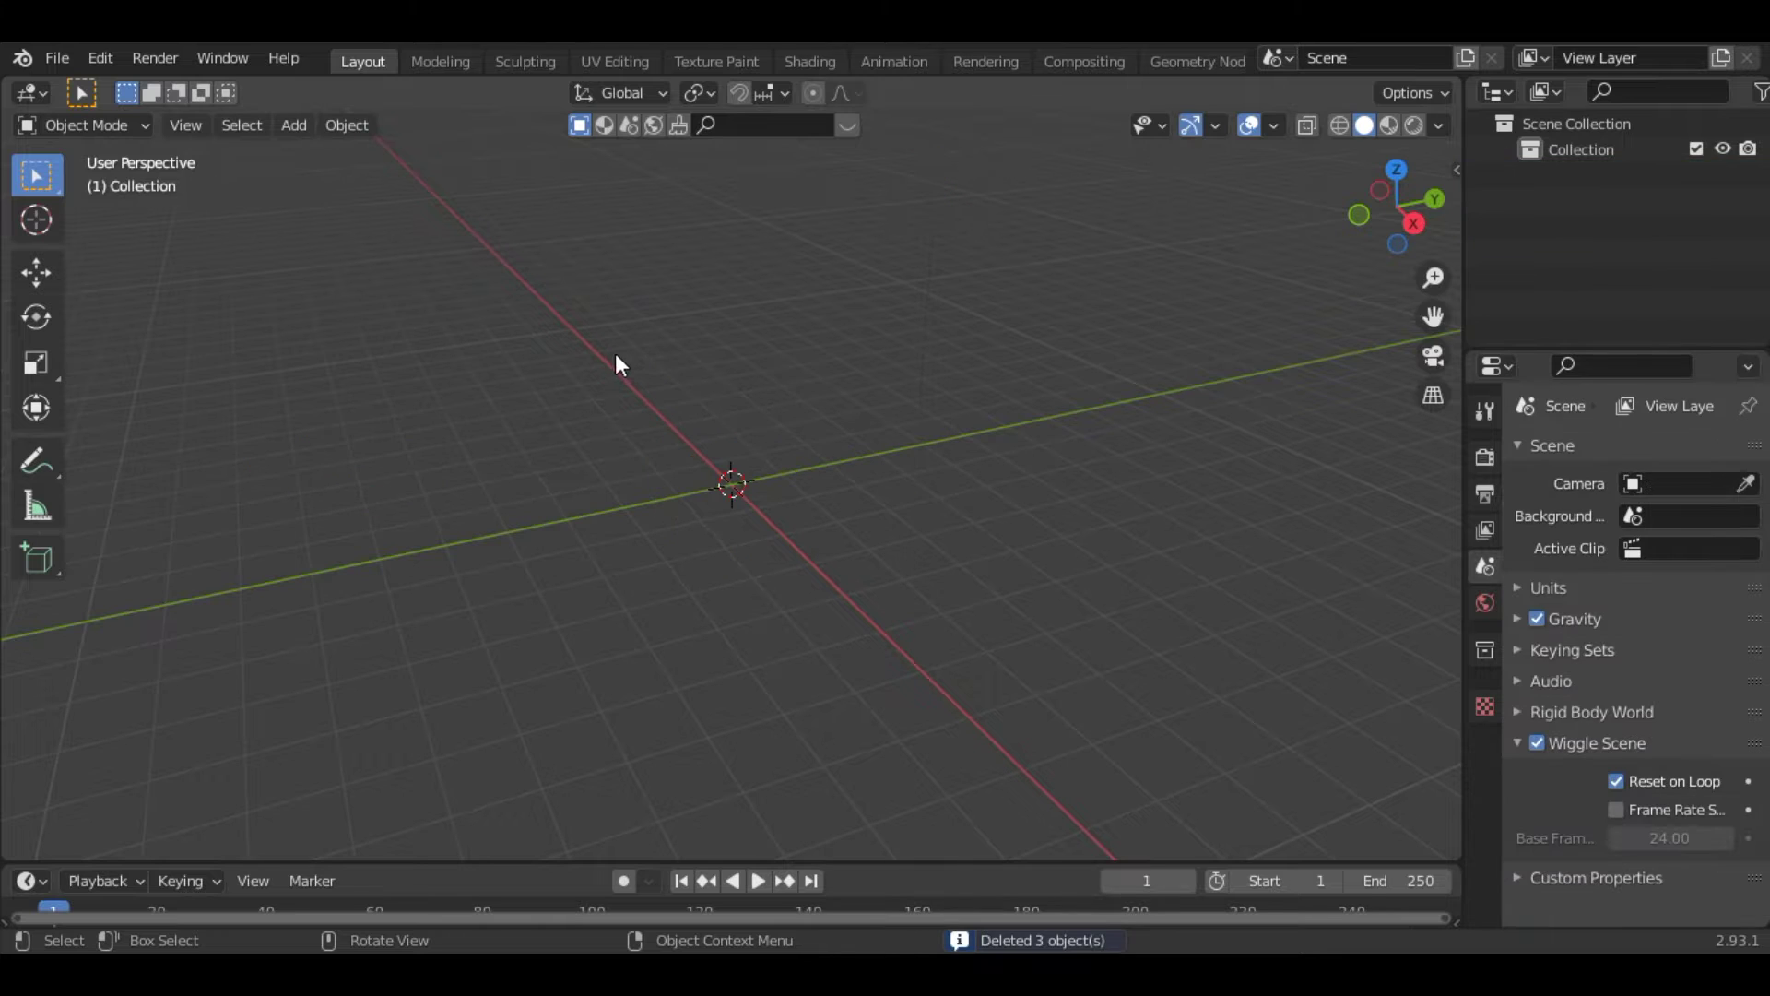
key(shift+a)
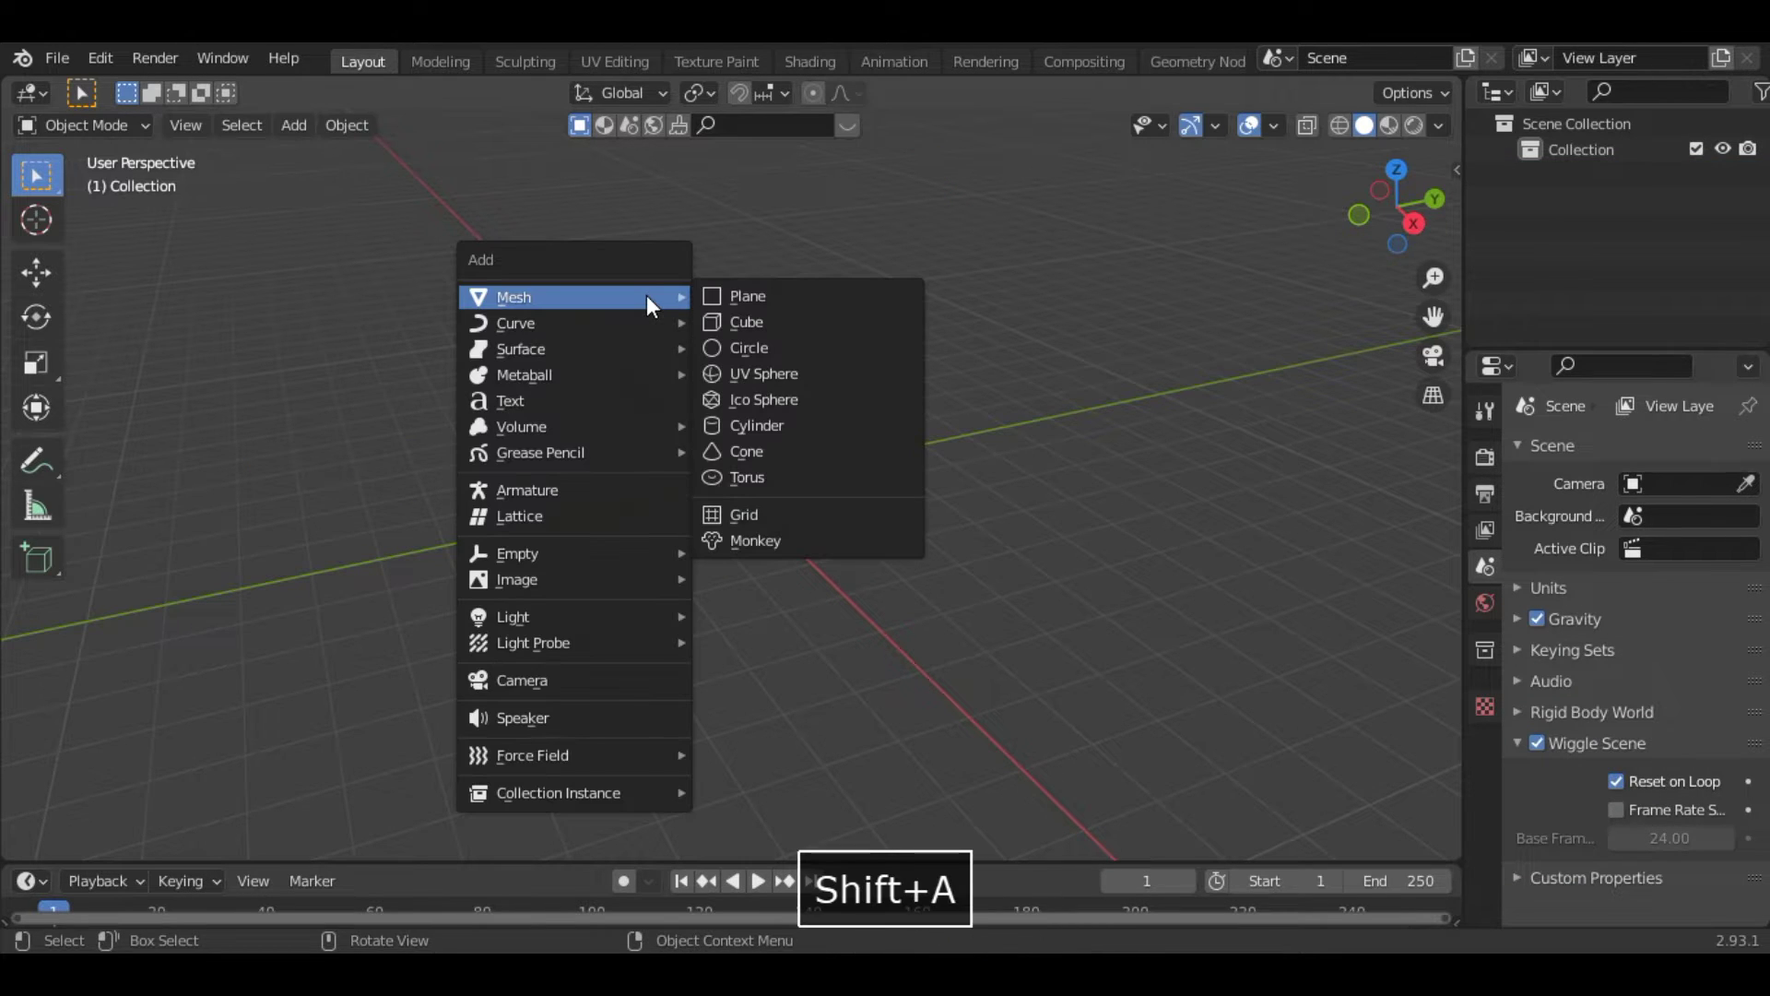
Add Wine.jpg to the scene as a reference image
mouse_move(583, 588)
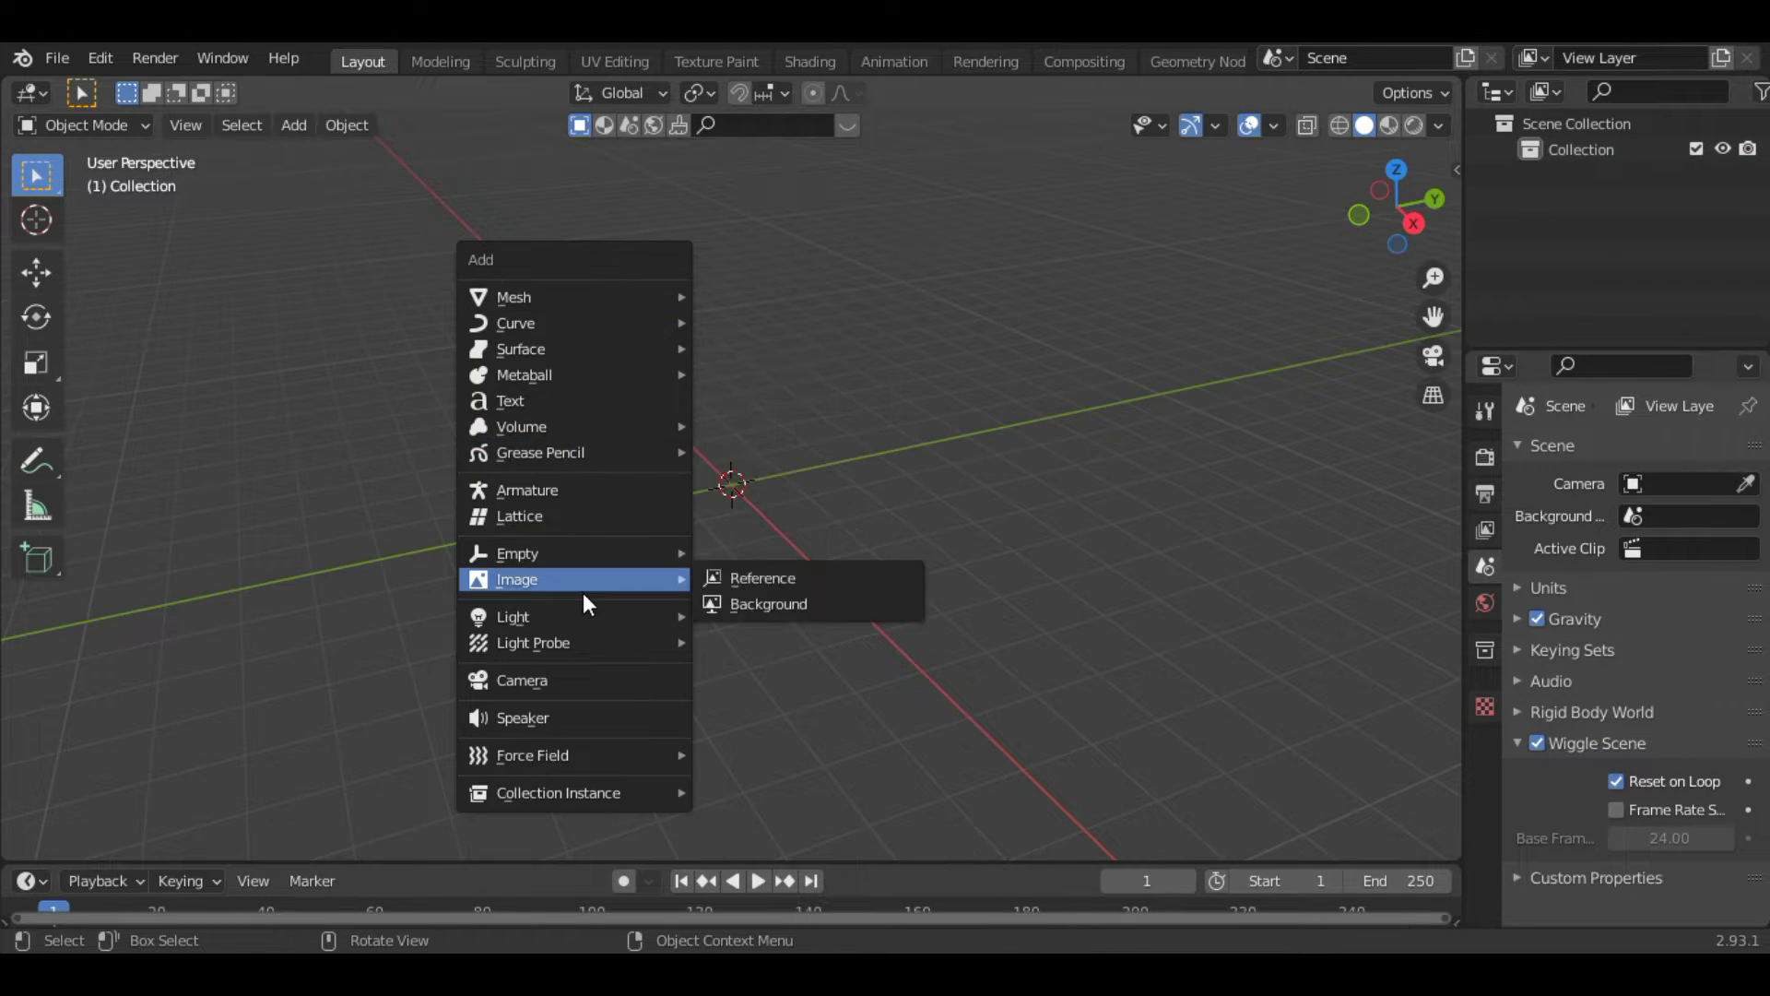
click(848, 578)
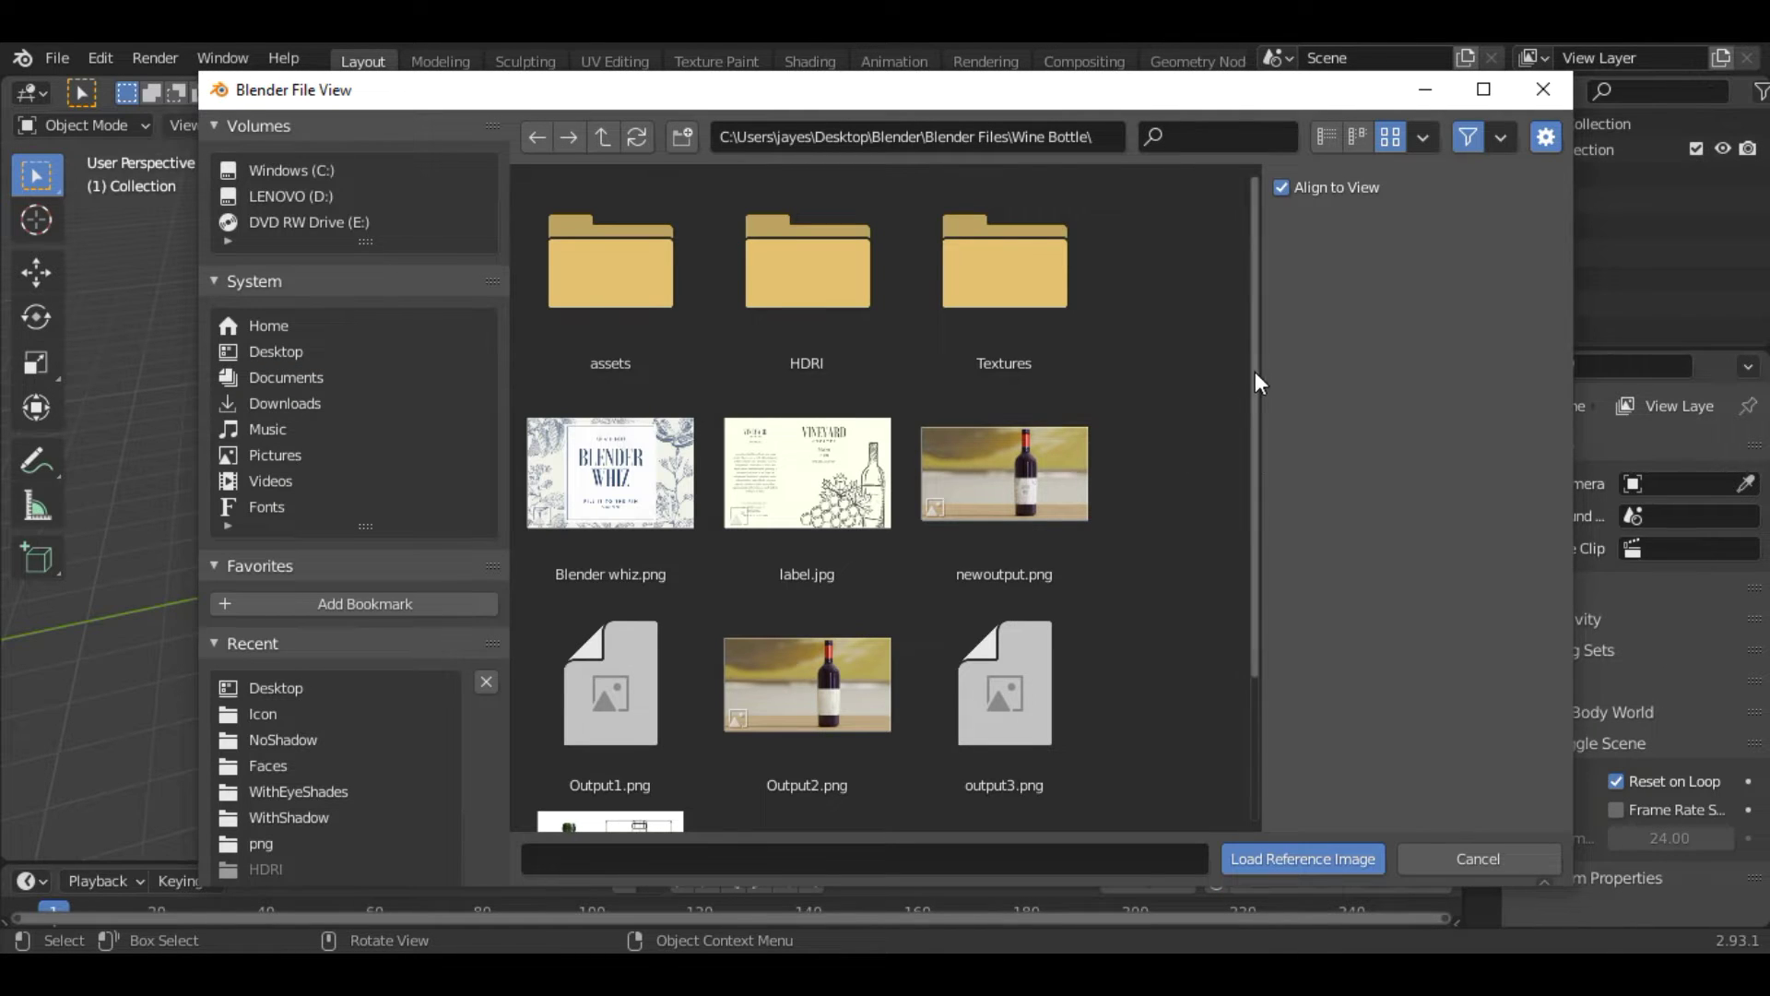
drag(1254, 373, 1254, 533)
click(683, 712)
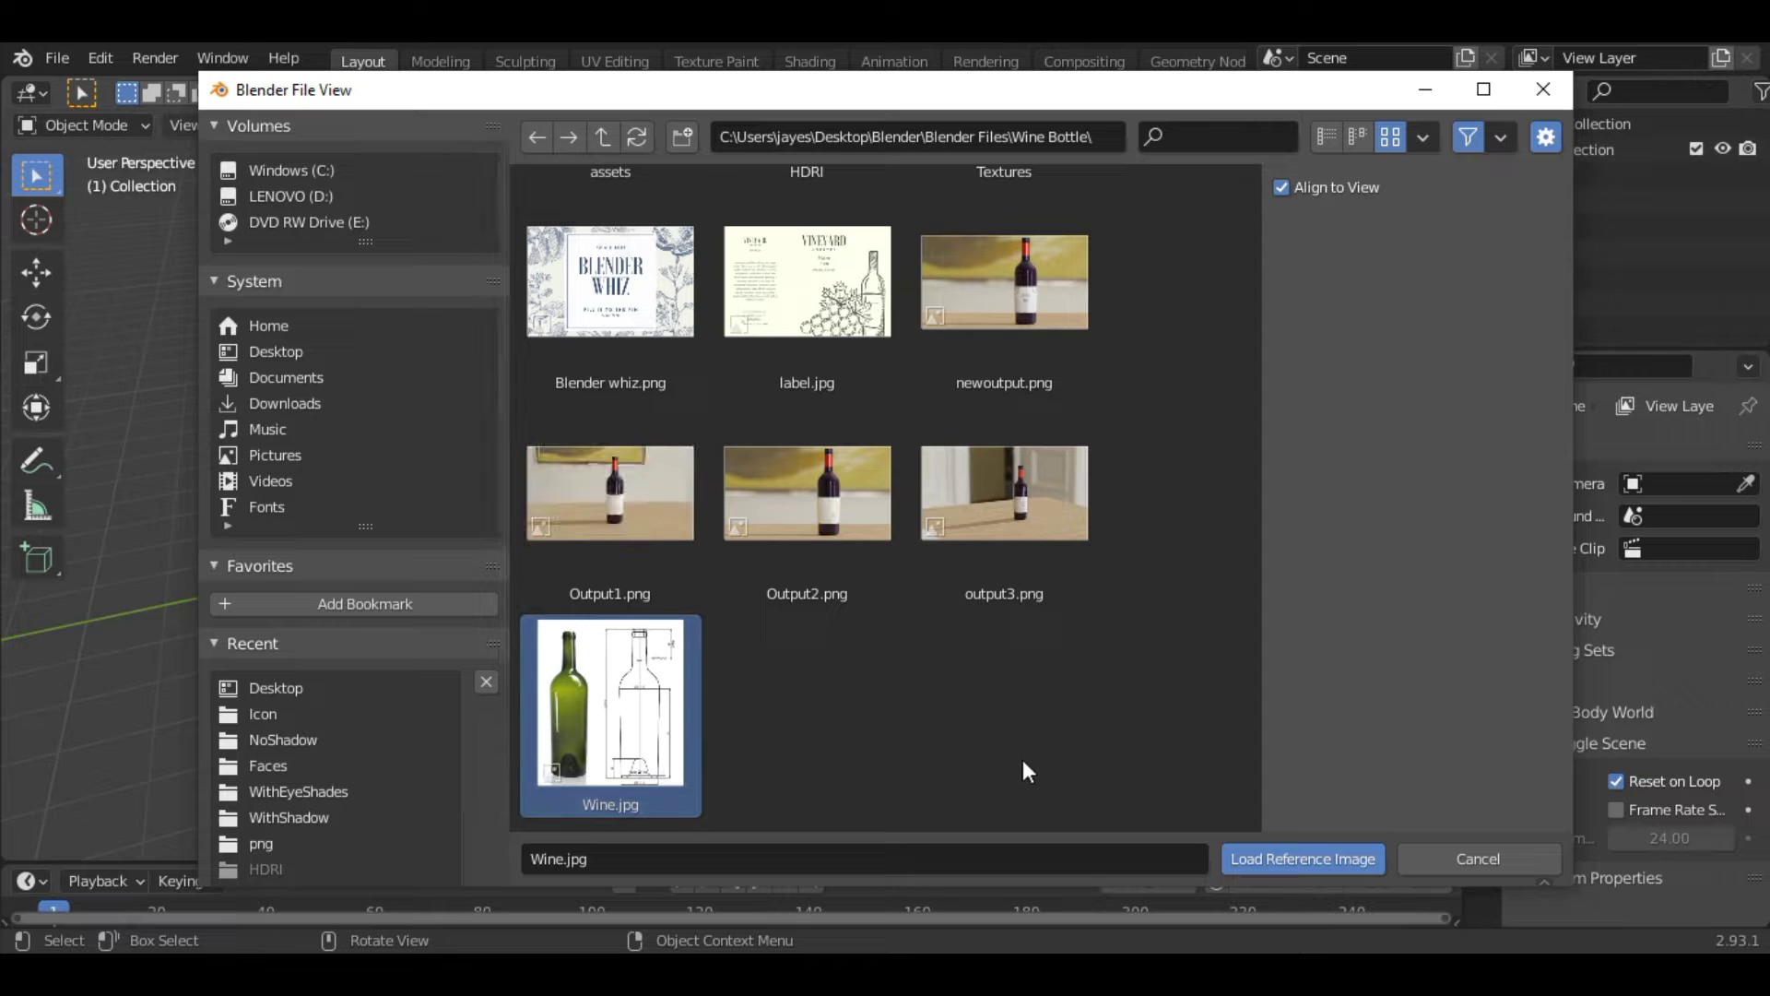
click(1287, 861)
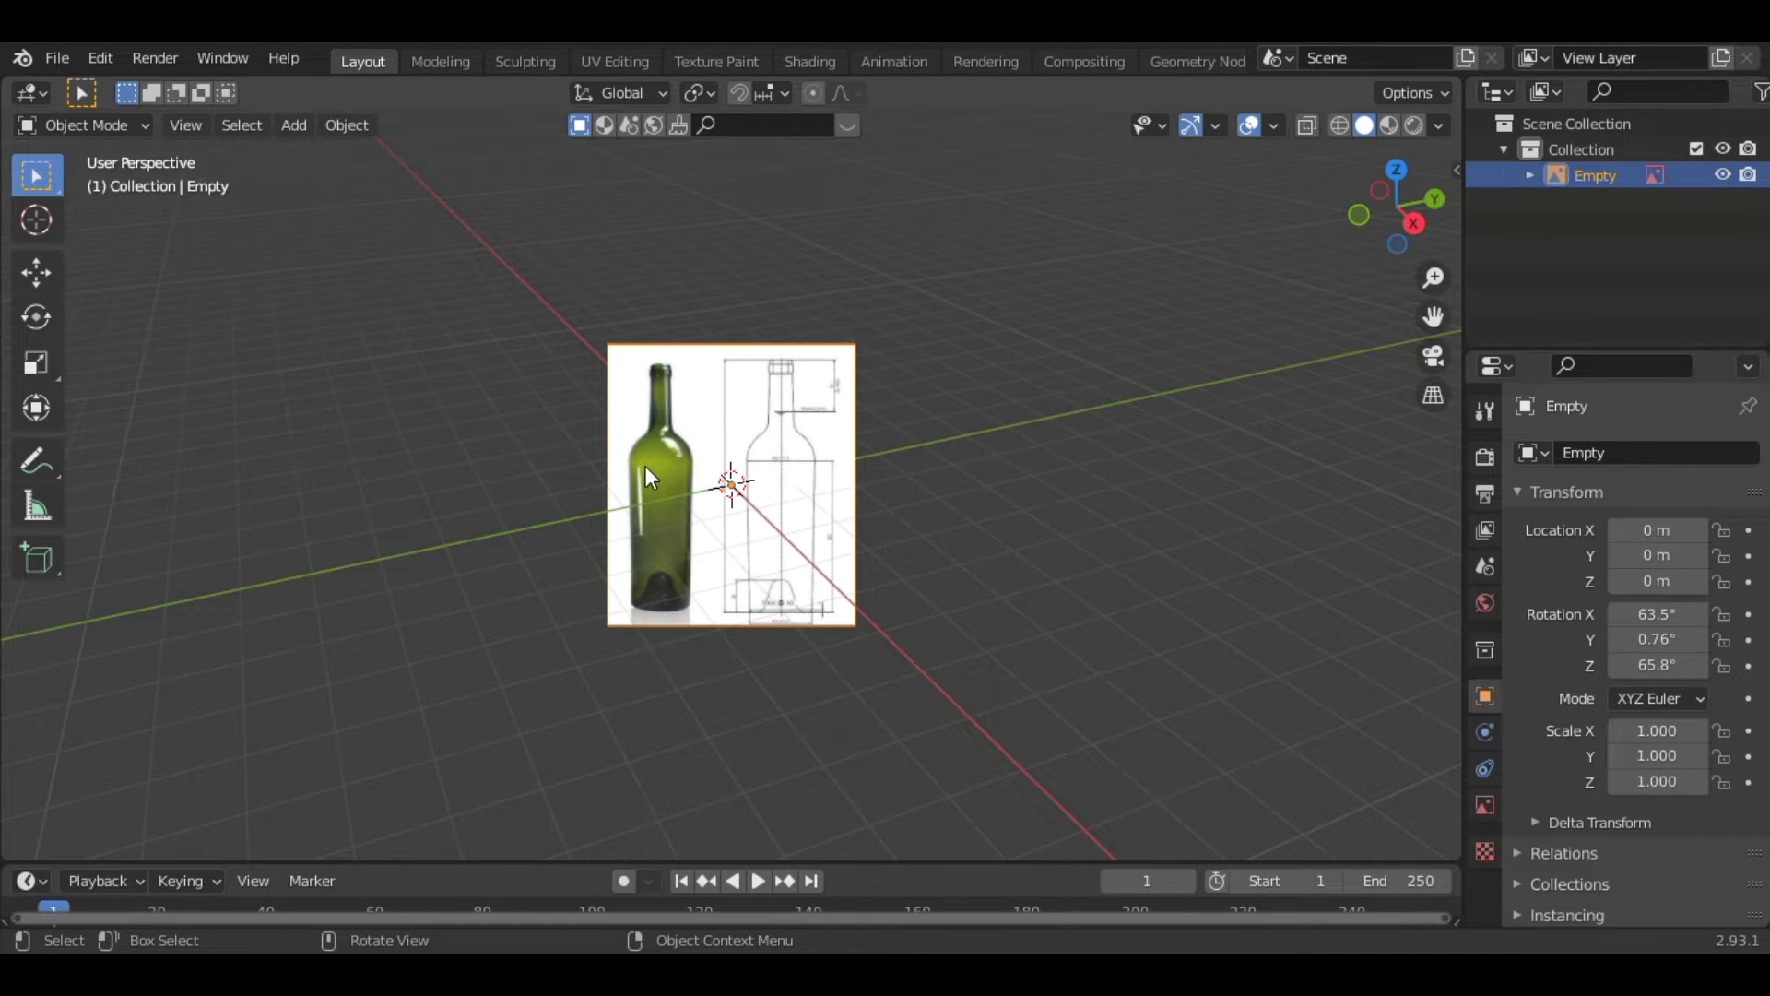
Clear the reference image's rotation and rotate it 90° about X to stand upright
key(alt+r)
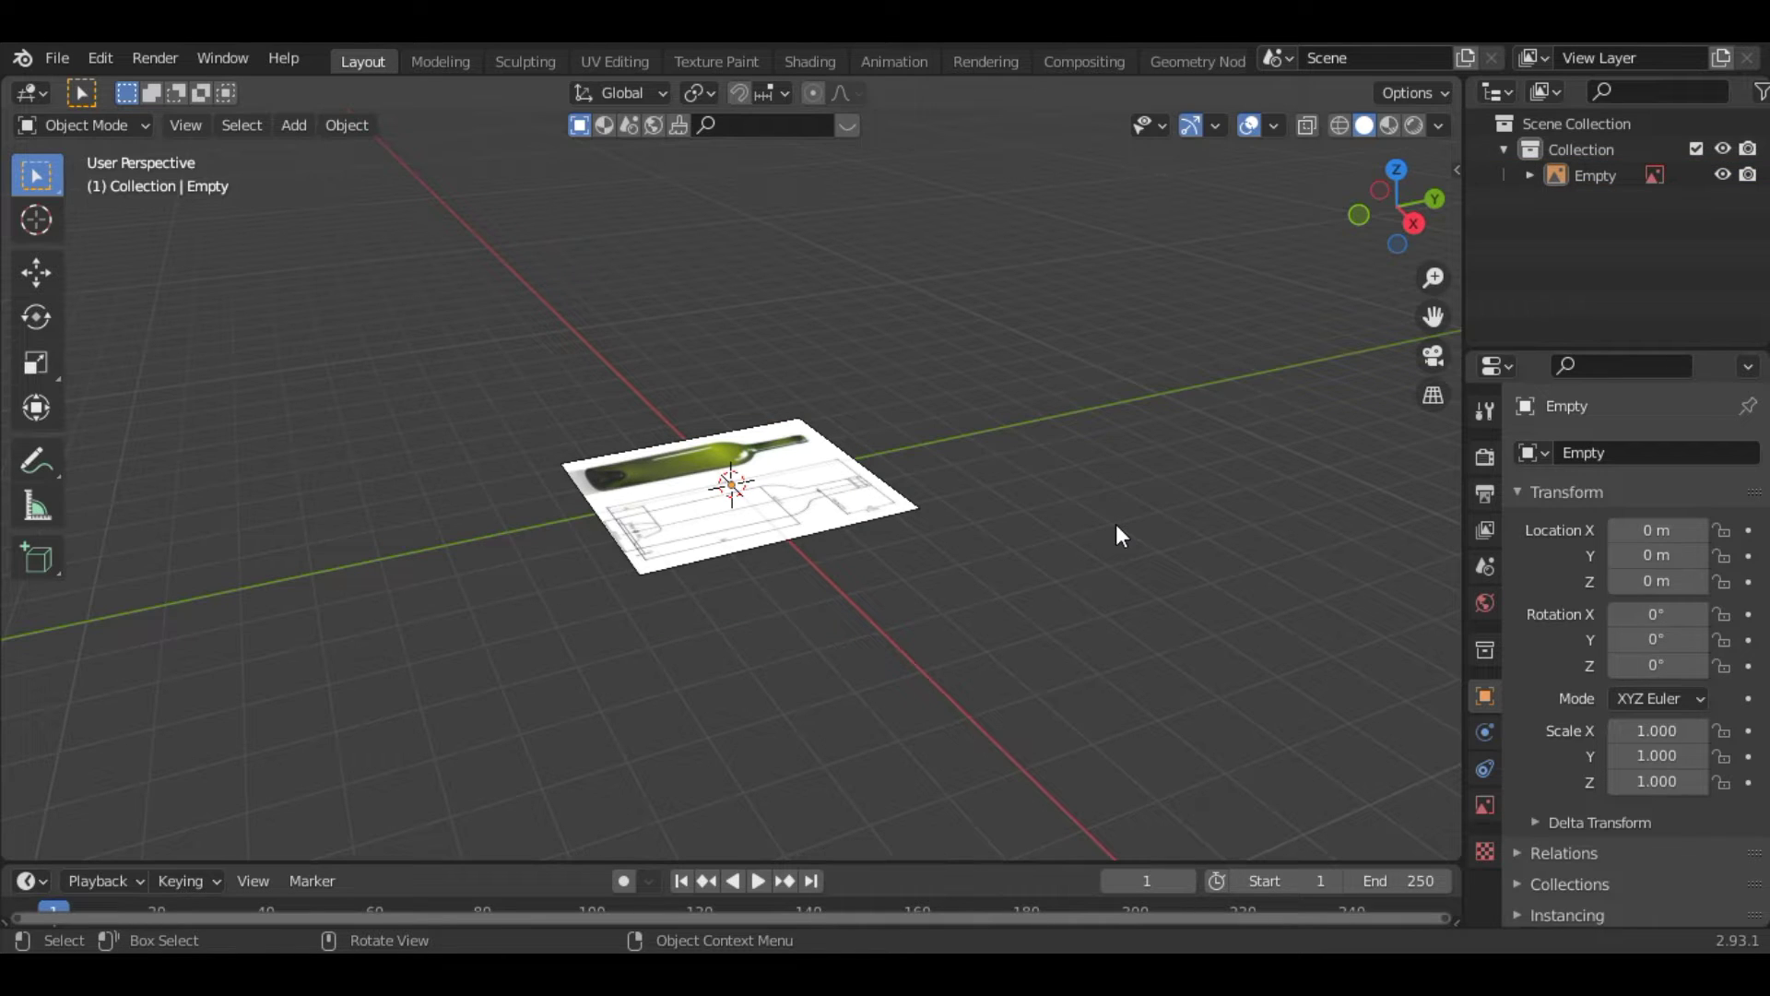
key(a)
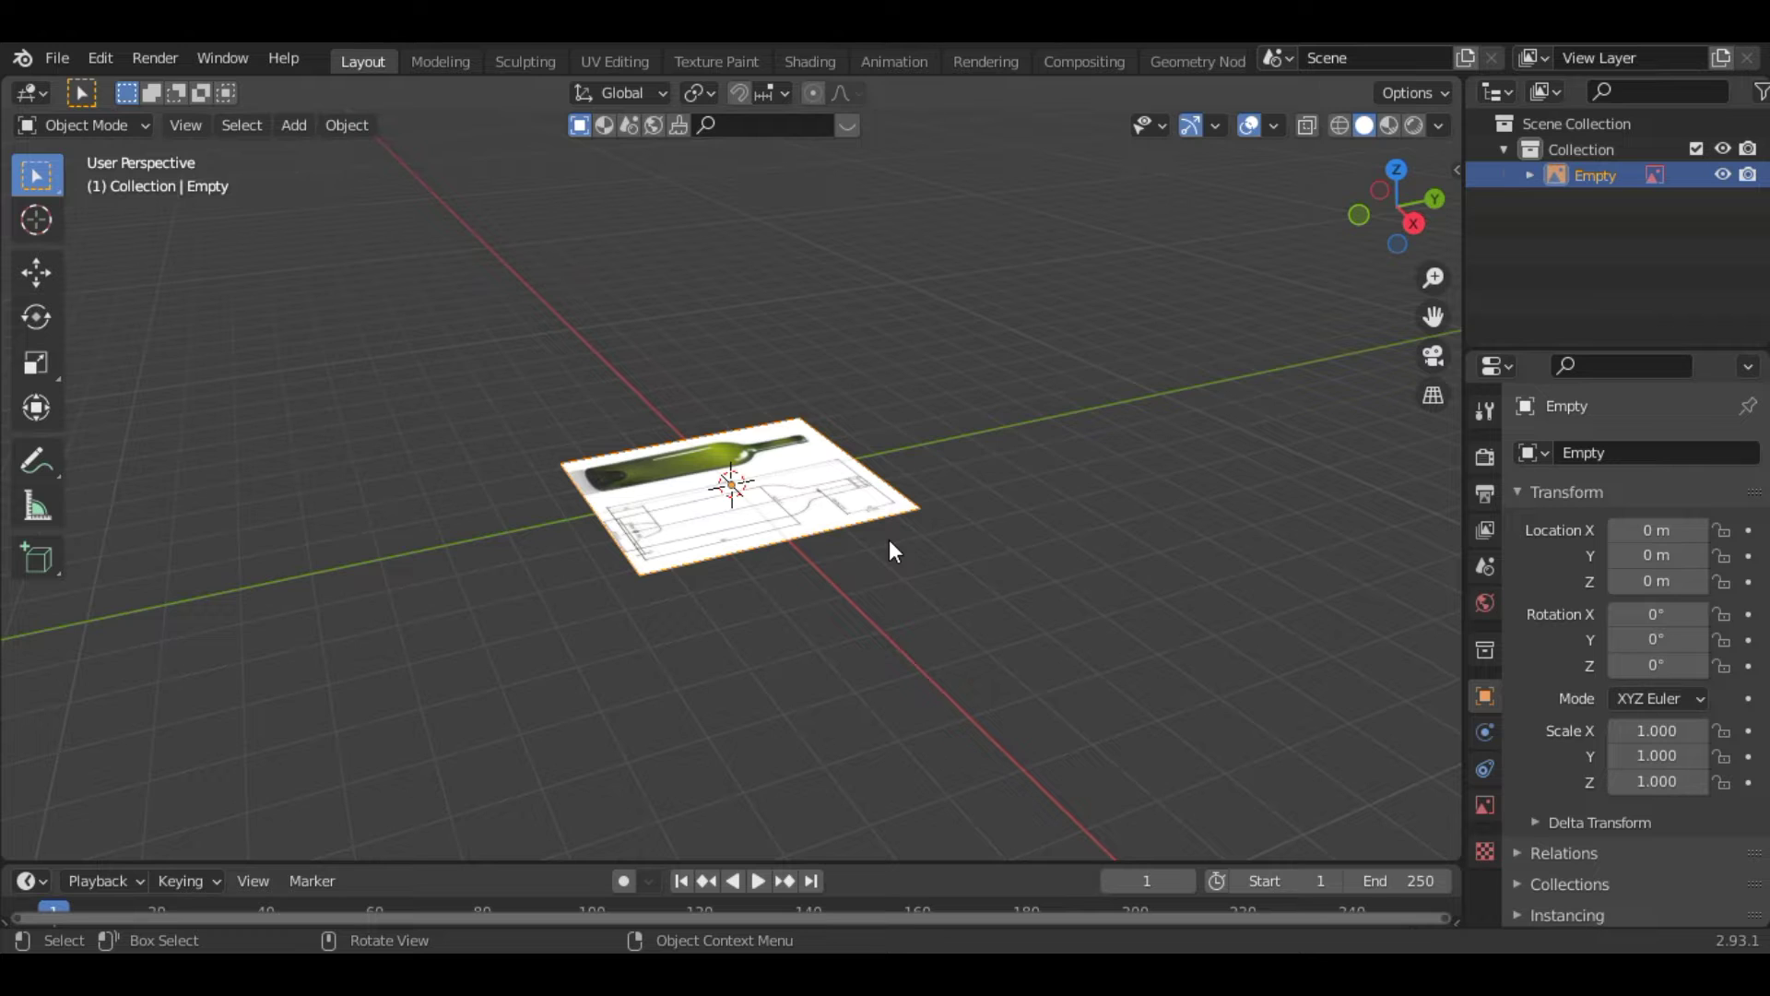
key(r)
key(x)
key(9)
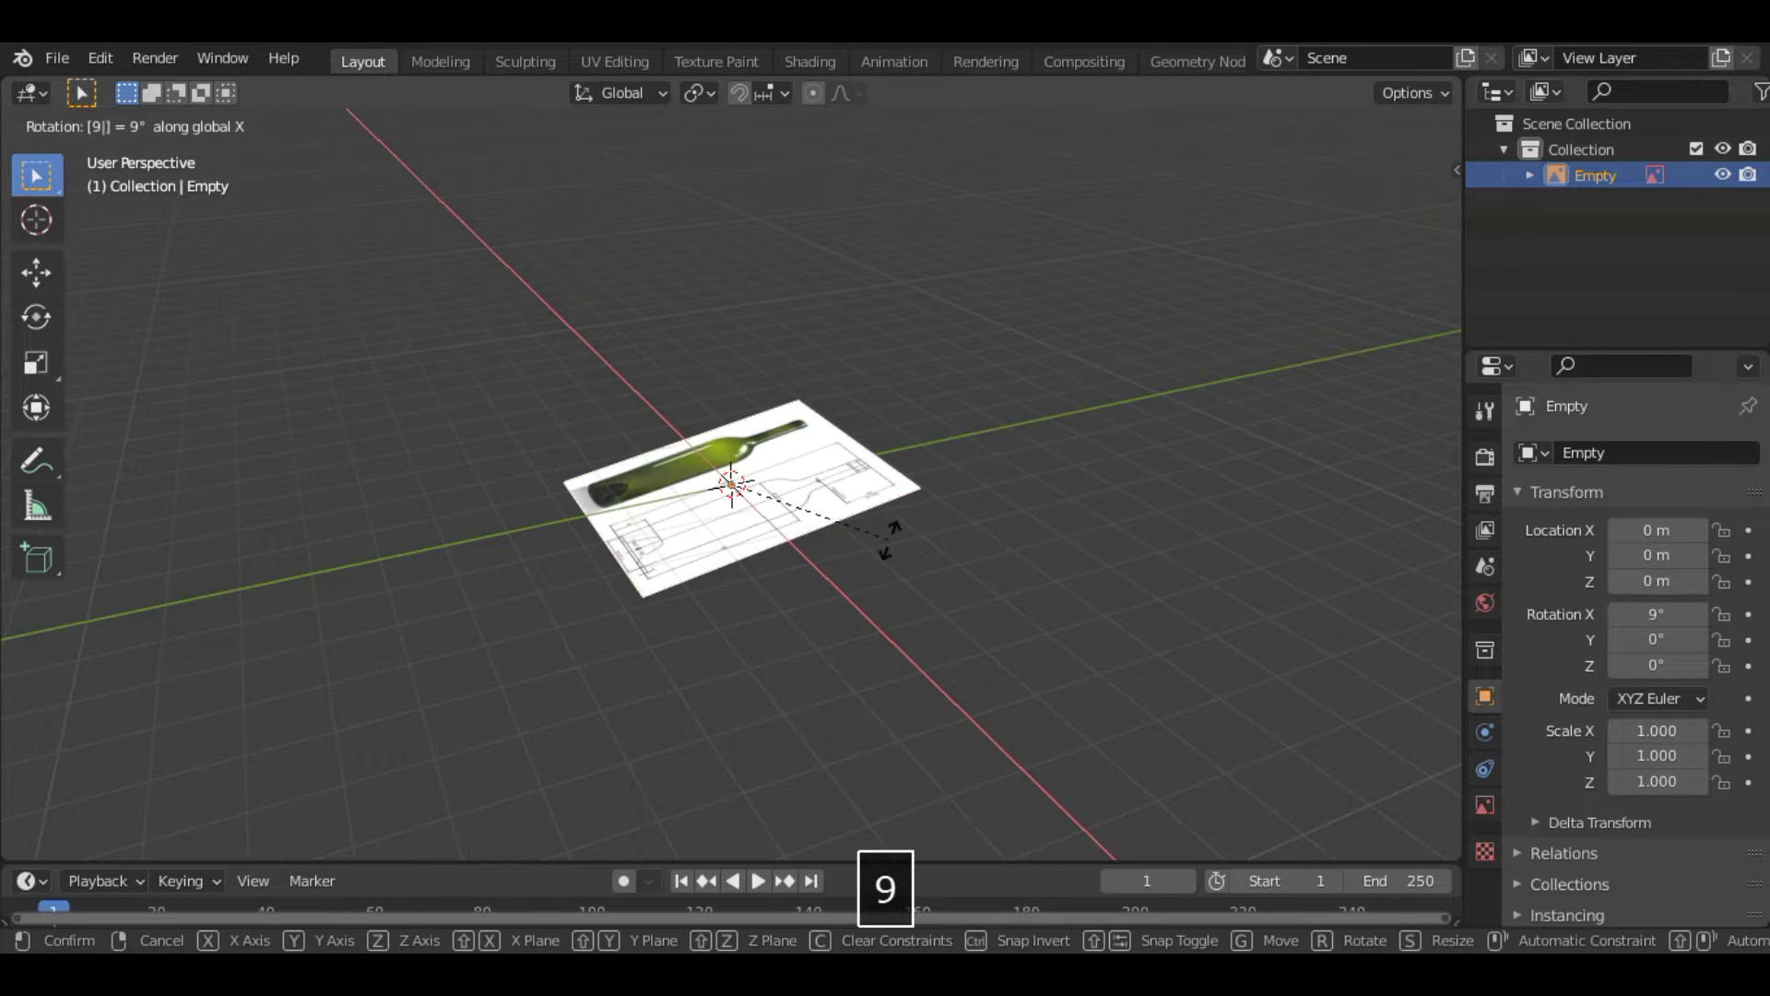
key(0)
key(Return)
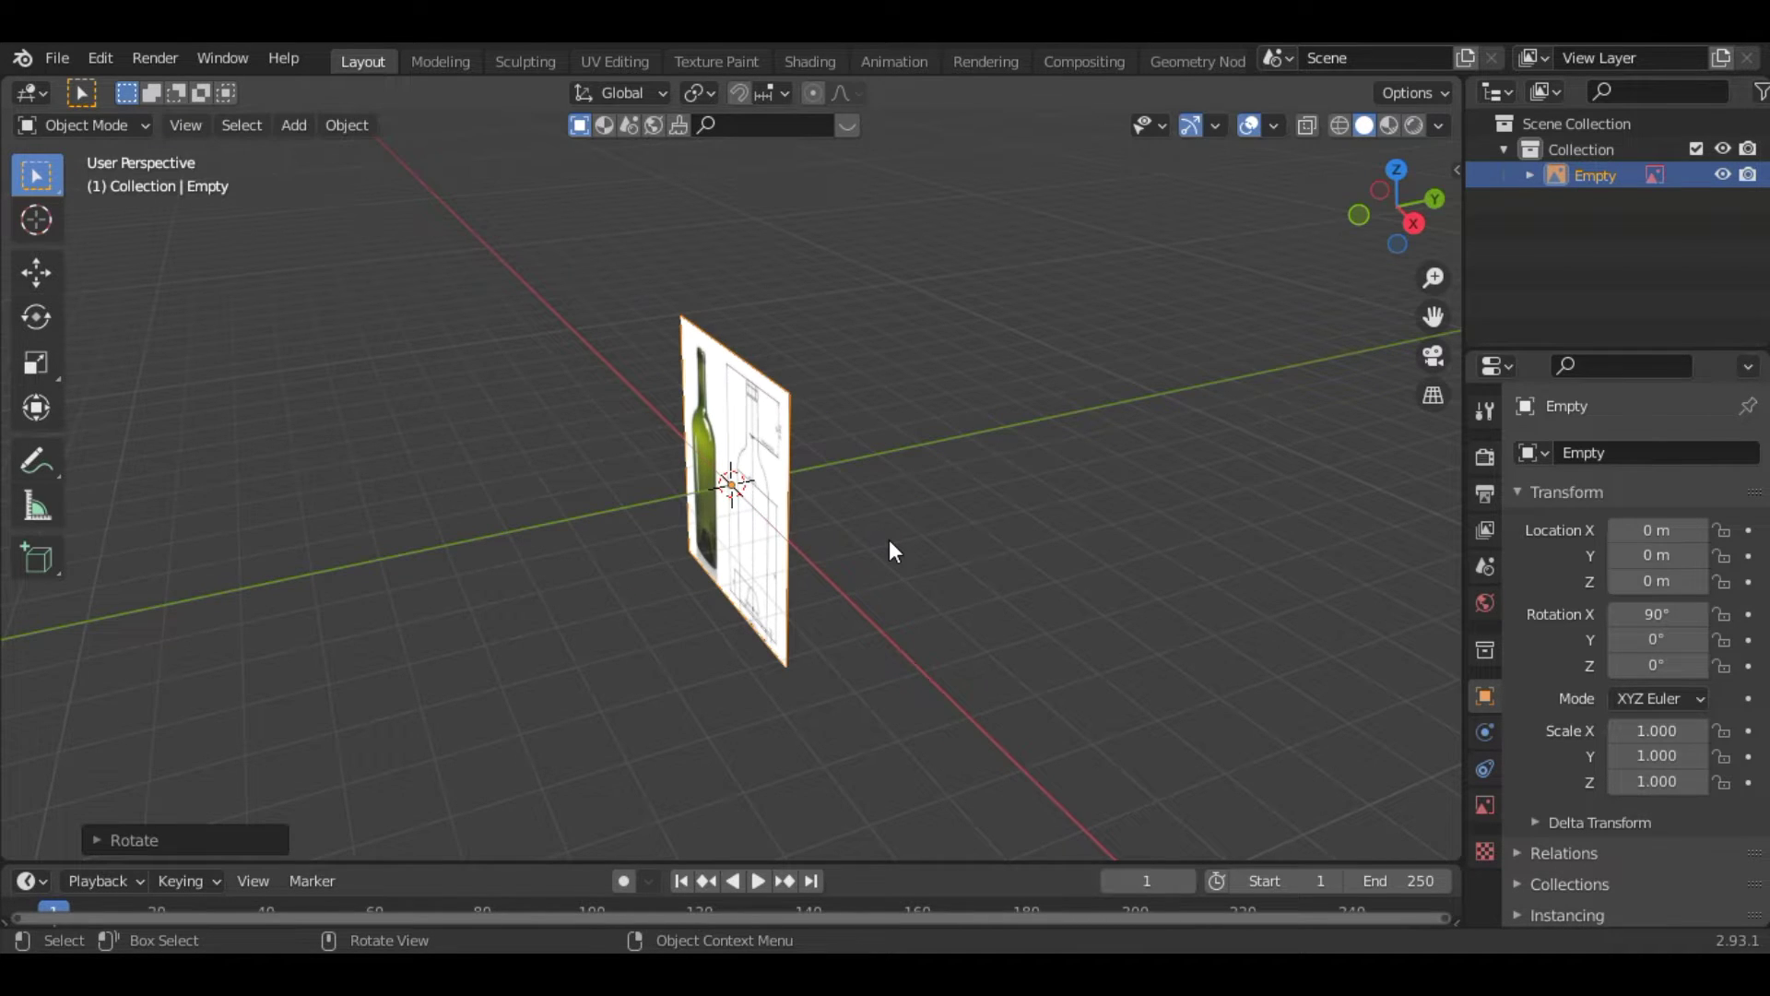
View the image face-on from the front and show its display settings
key(KP_1)
scroll(889, 551, up, 5)
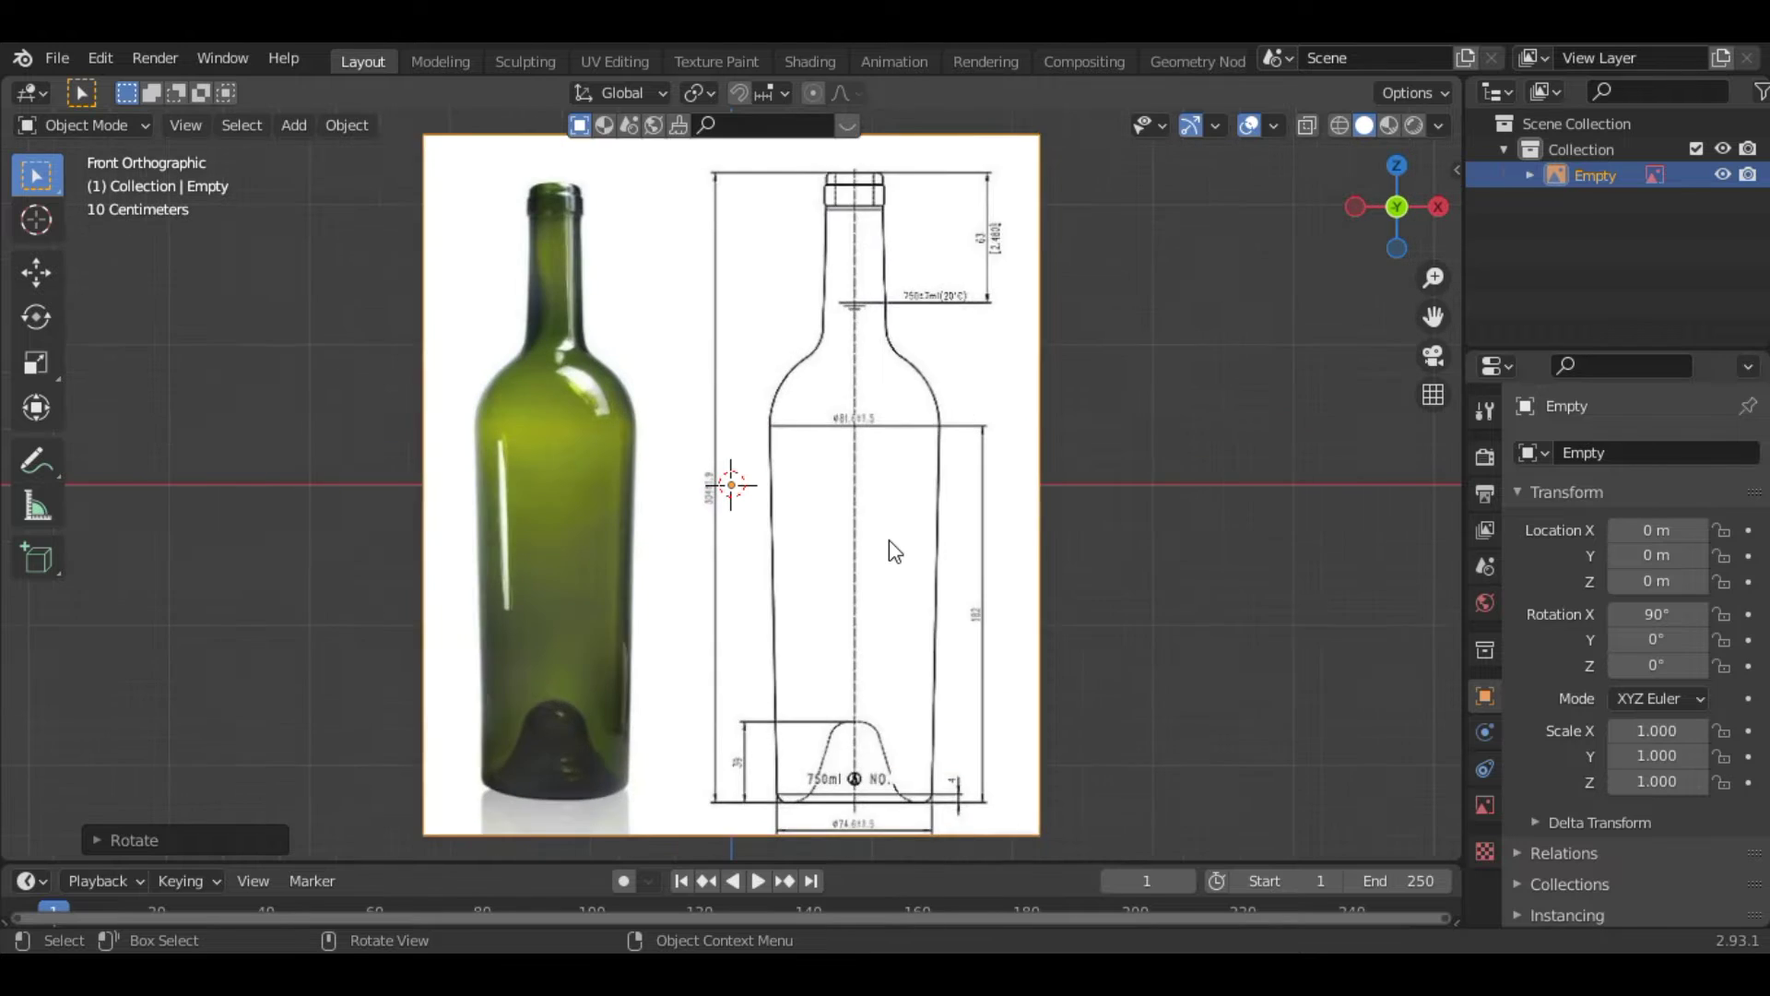
scroll(888, 551, down, 2)
click(1486, 806)
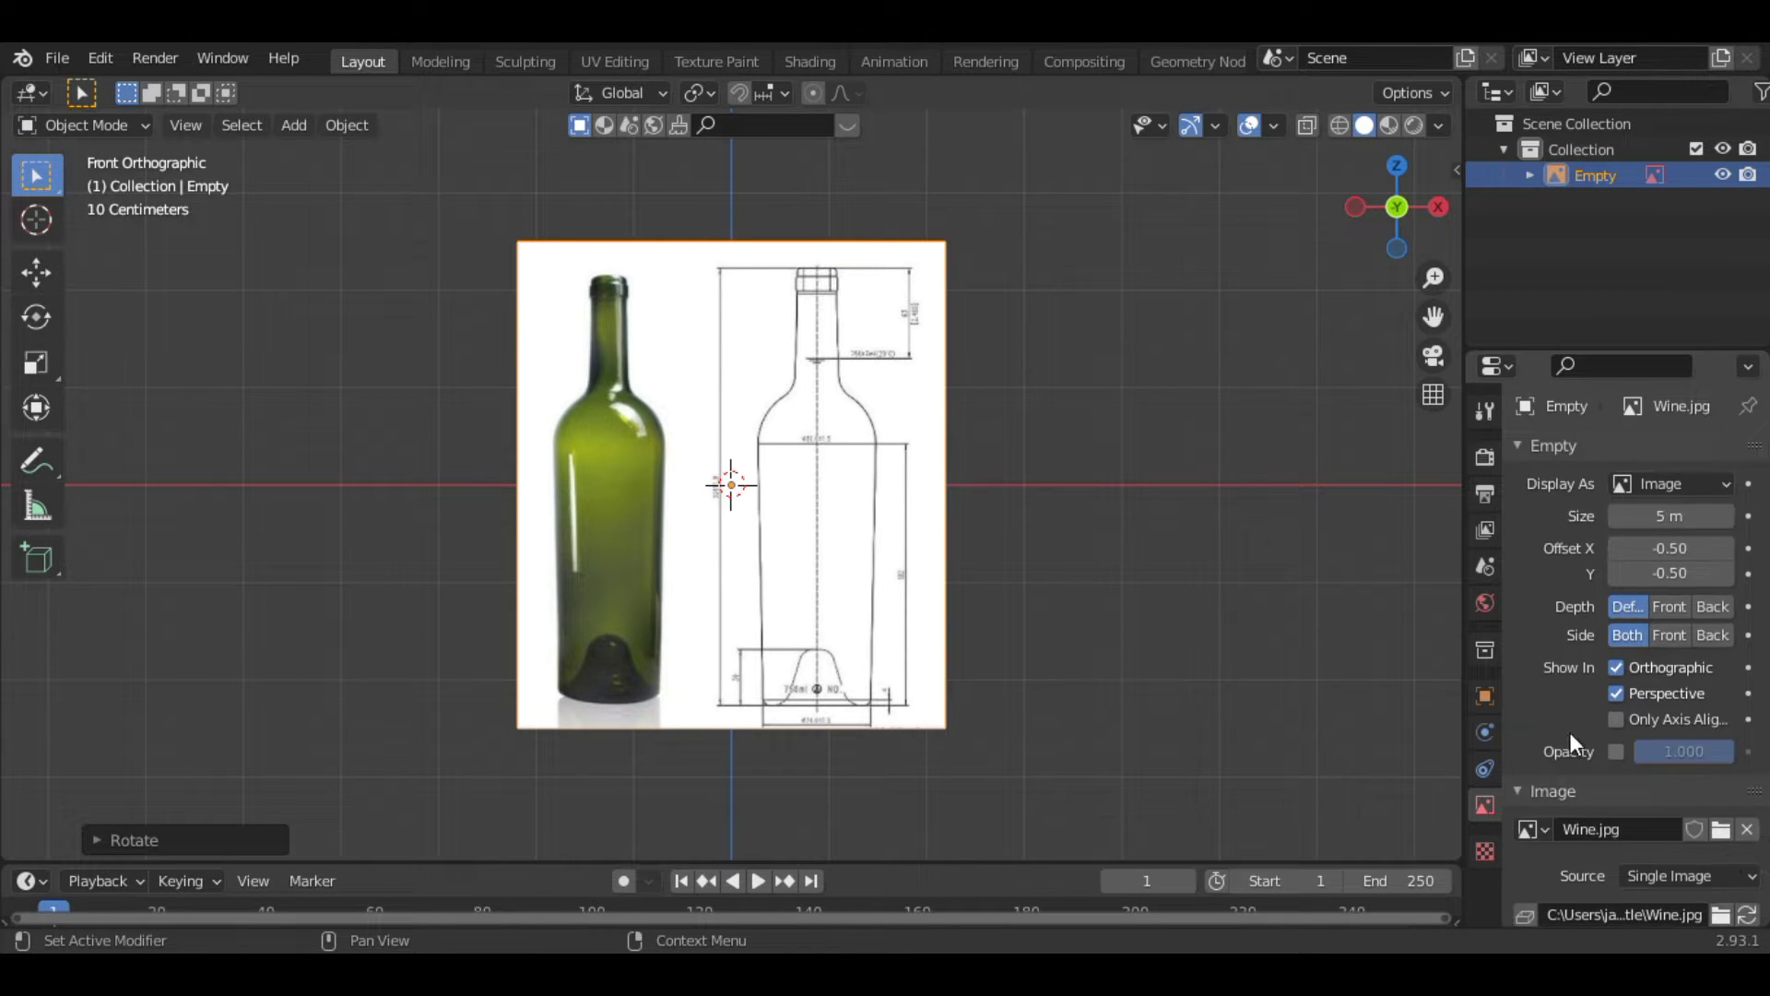
Set the reference opacity to about 0.66 and raise it 2.139 m so the bottle base sits on the axis
click(1616, 752)
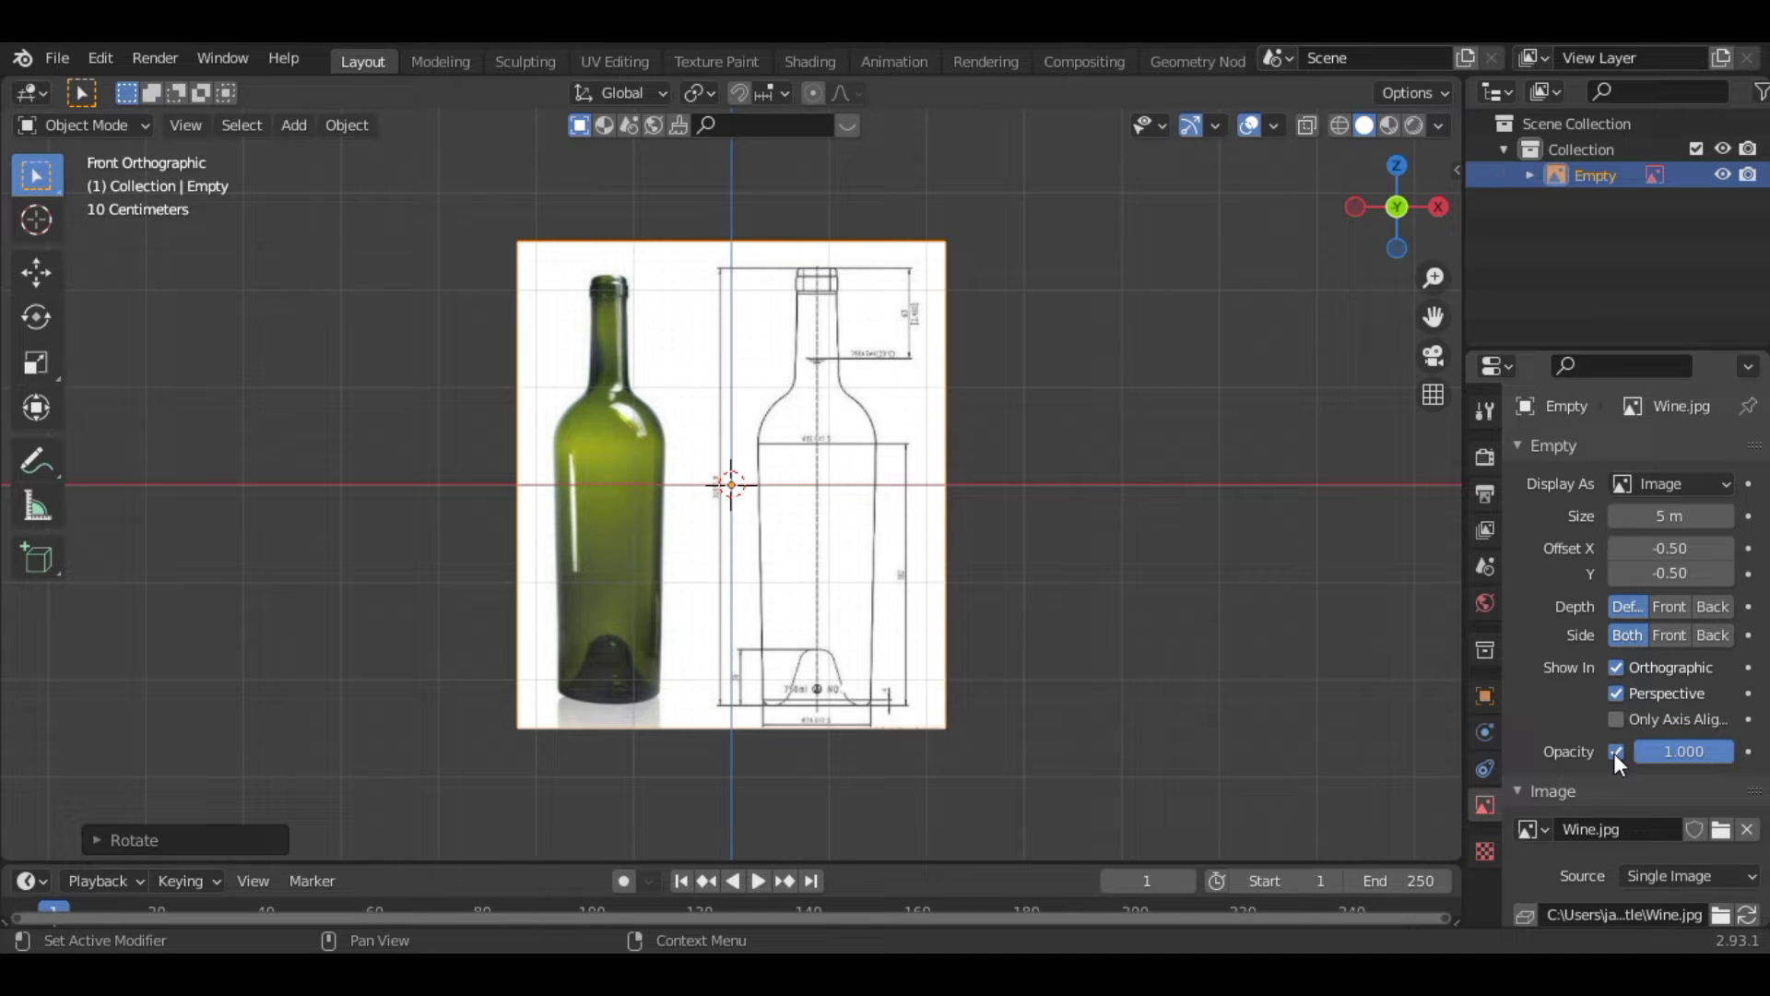
drag(1723, 751, 1690, 751)
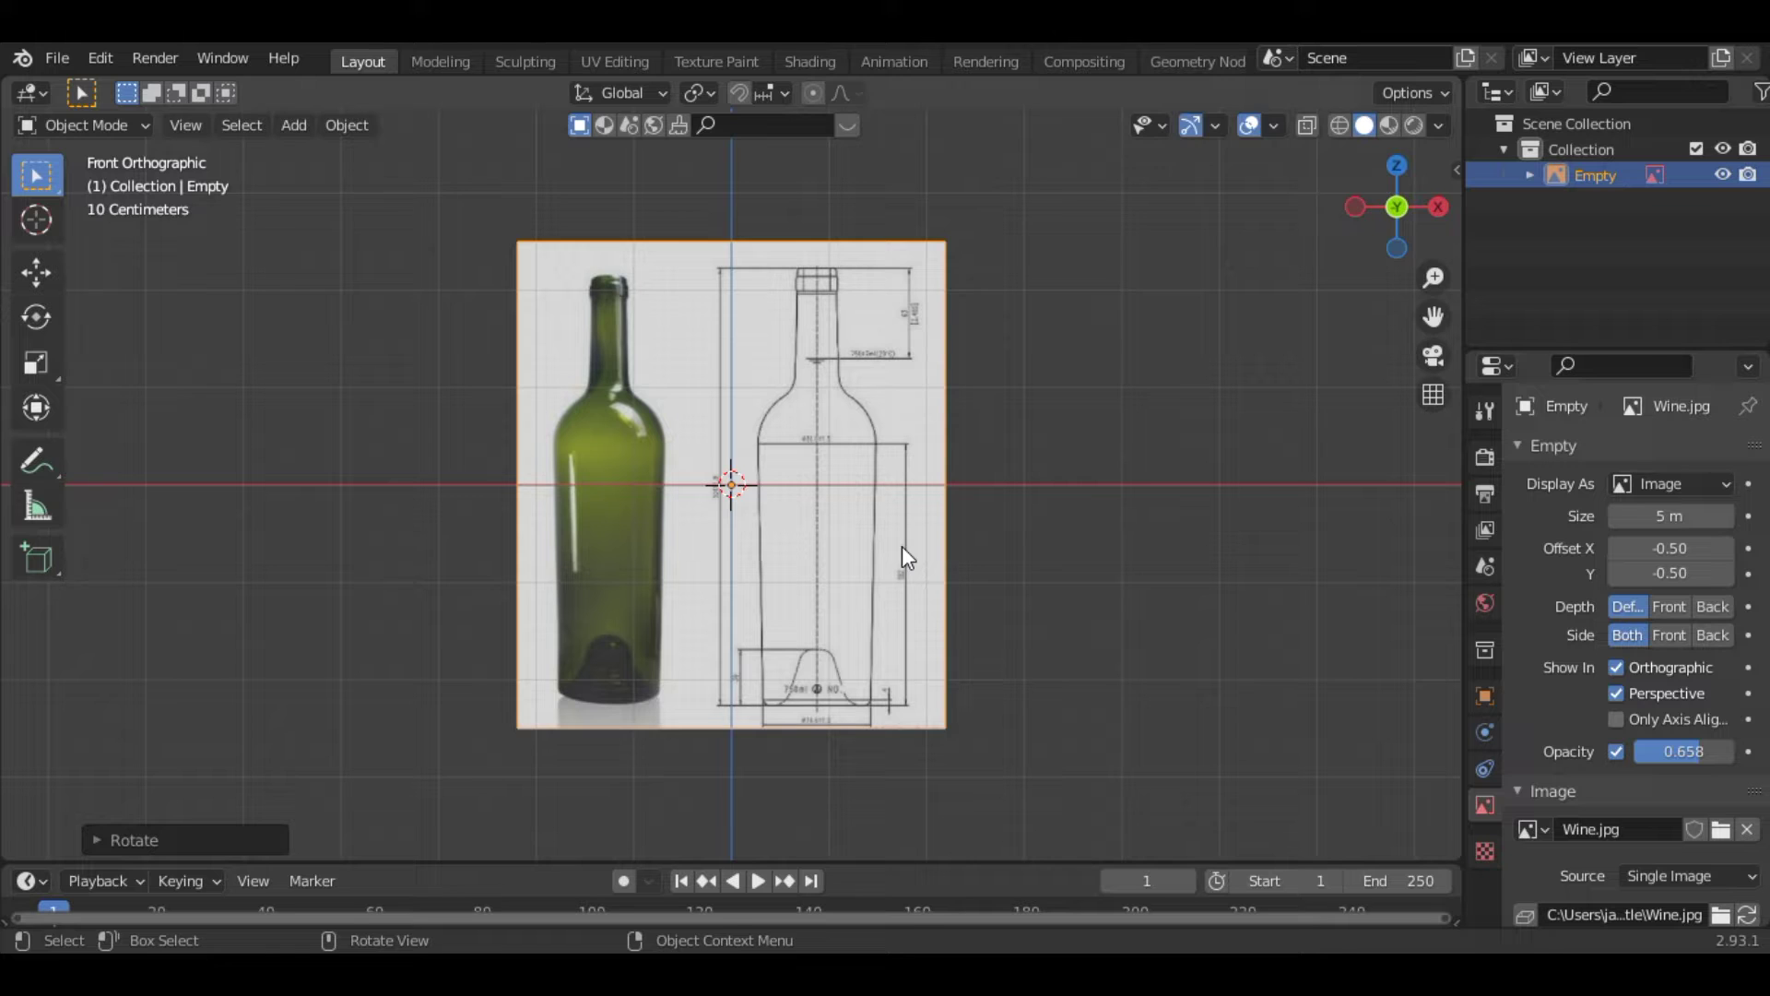
key(g)
key(z)
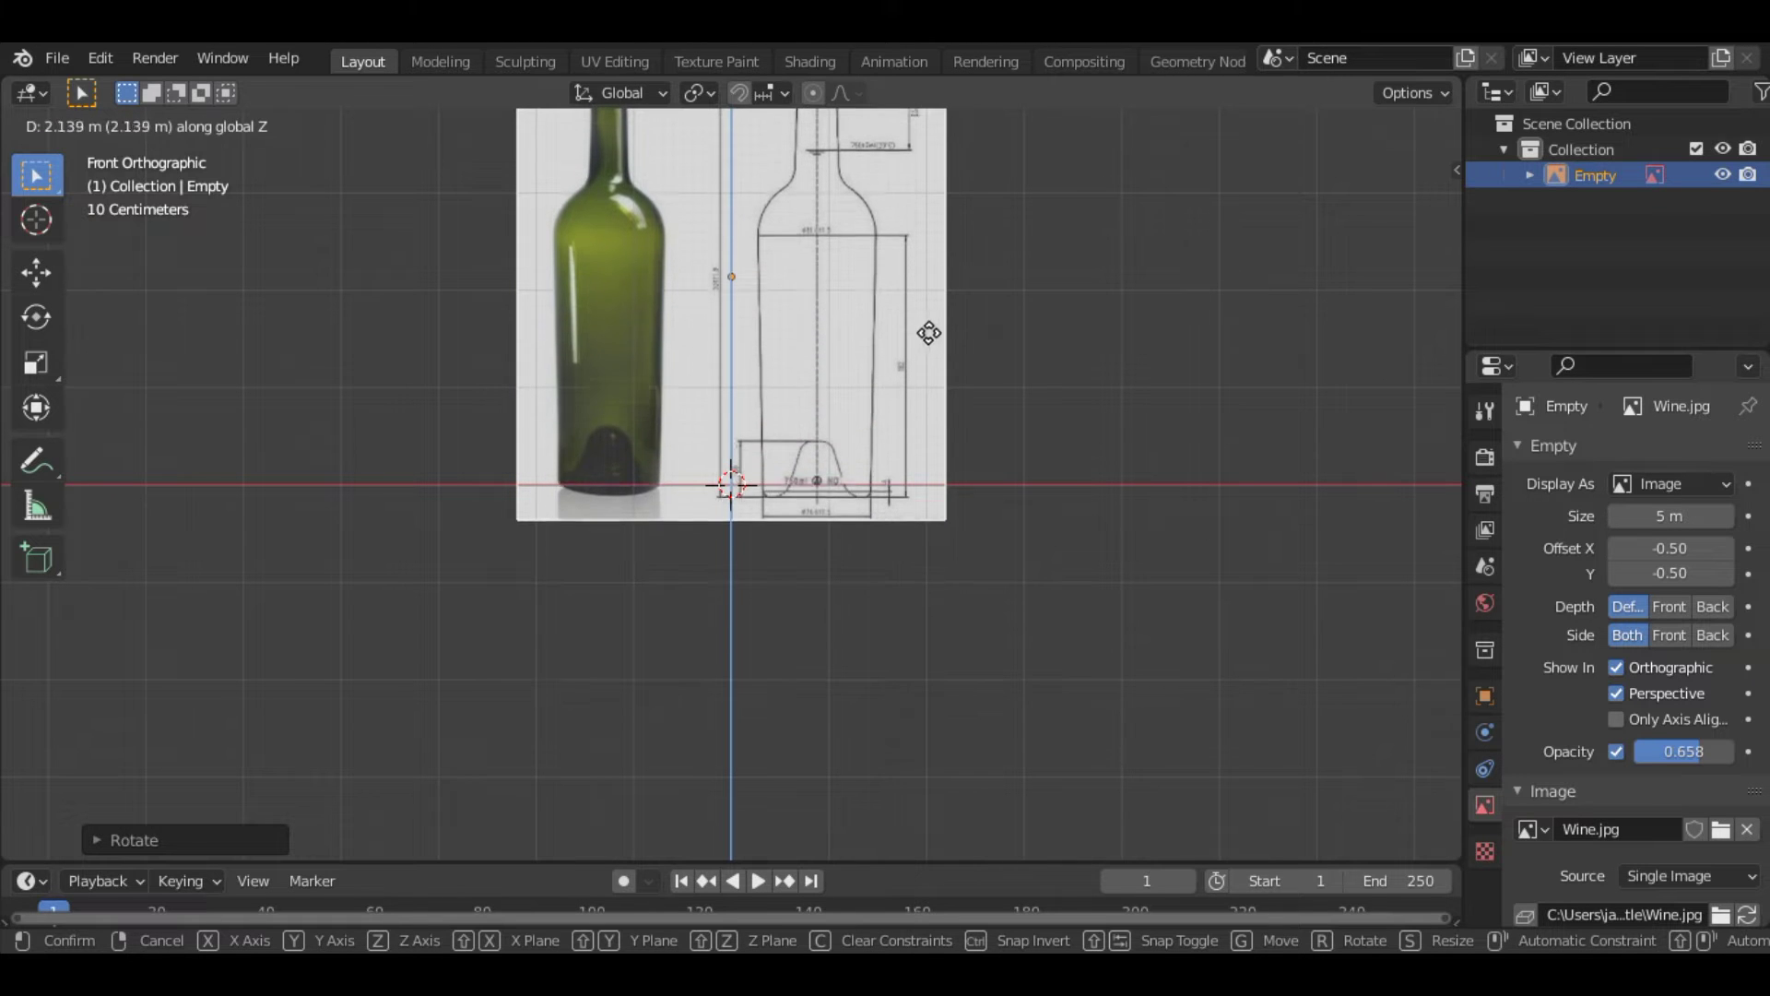
click(913, 360)
key(KP_Decimal)
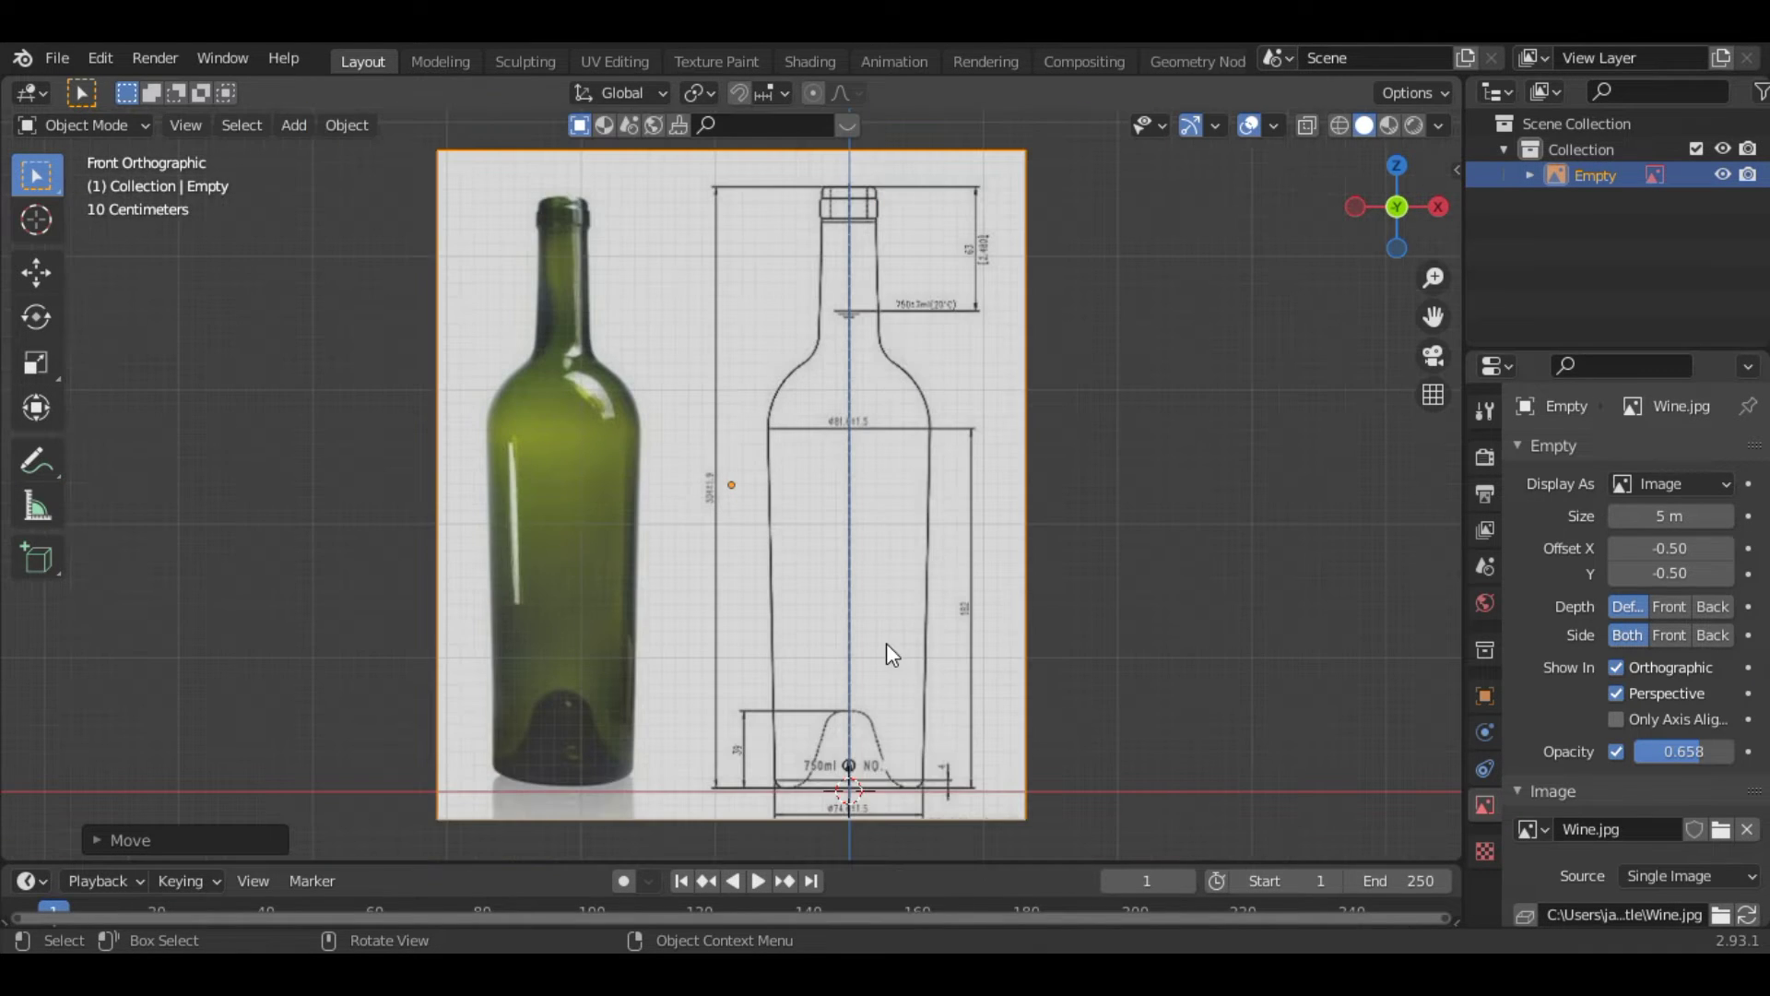
key(shift+a)
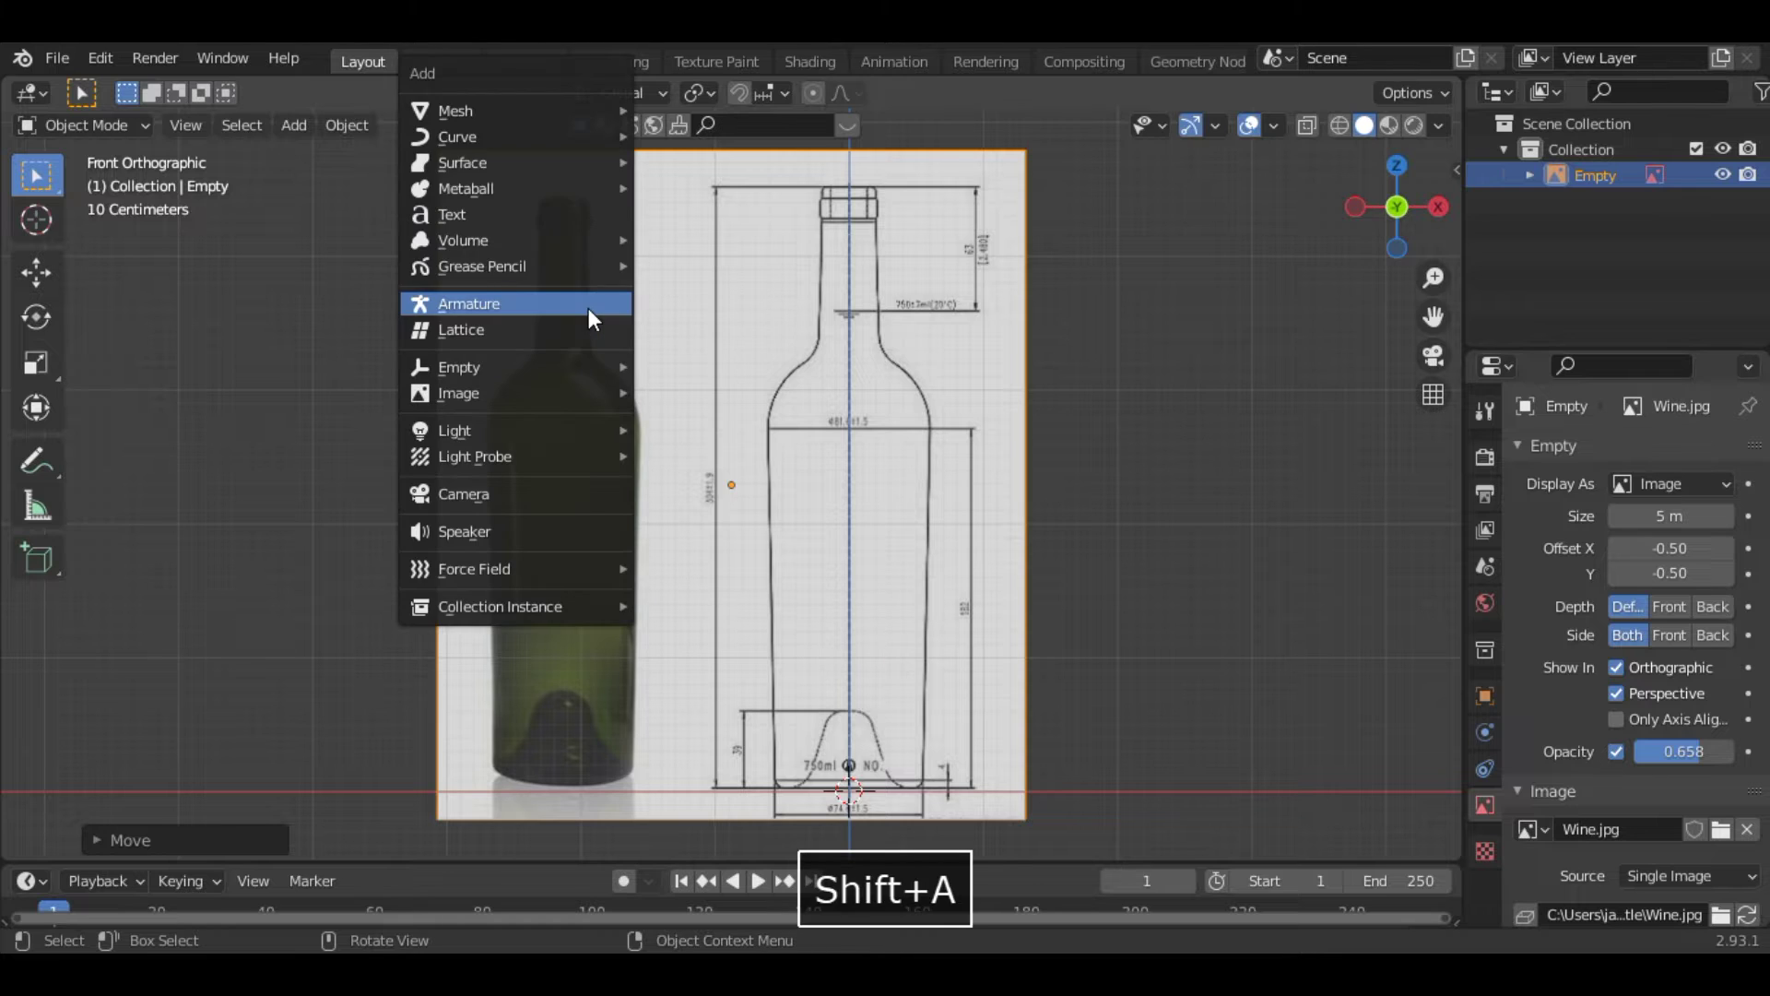
Add a Circle mesh, scale it to about 0.537 to fit the bottle base, and enter Edit Mode
mouse_move(593, 111)
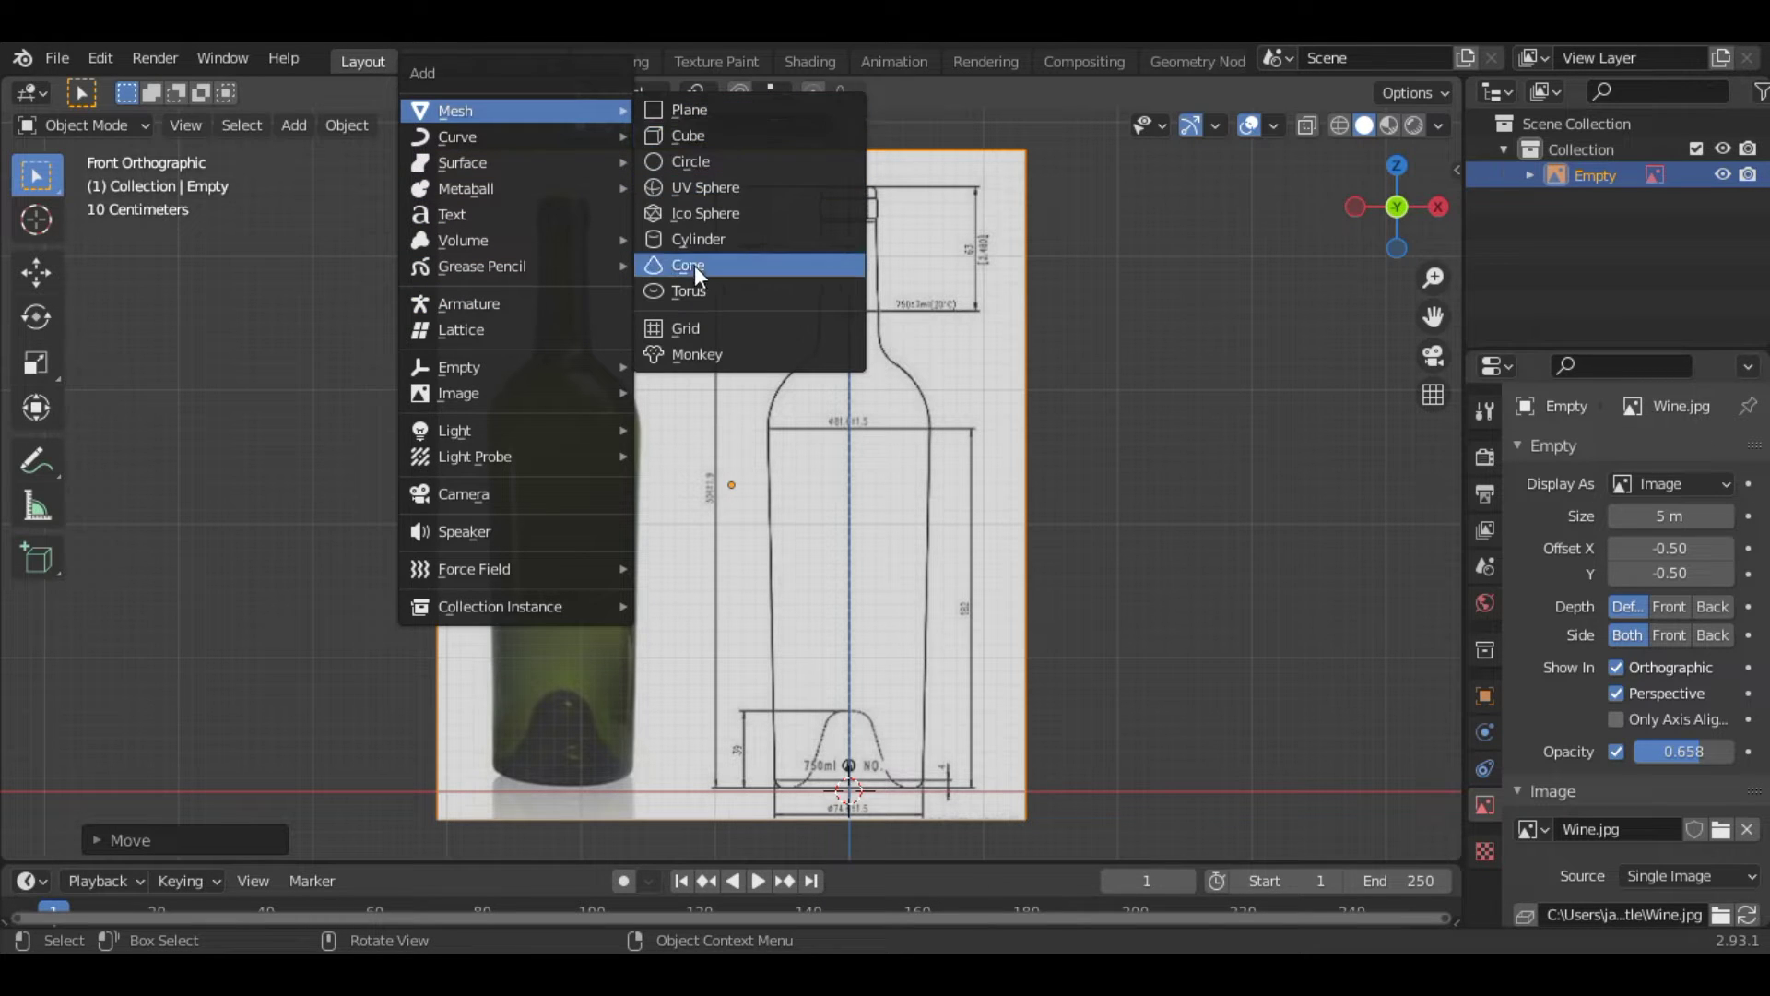
key(Return)
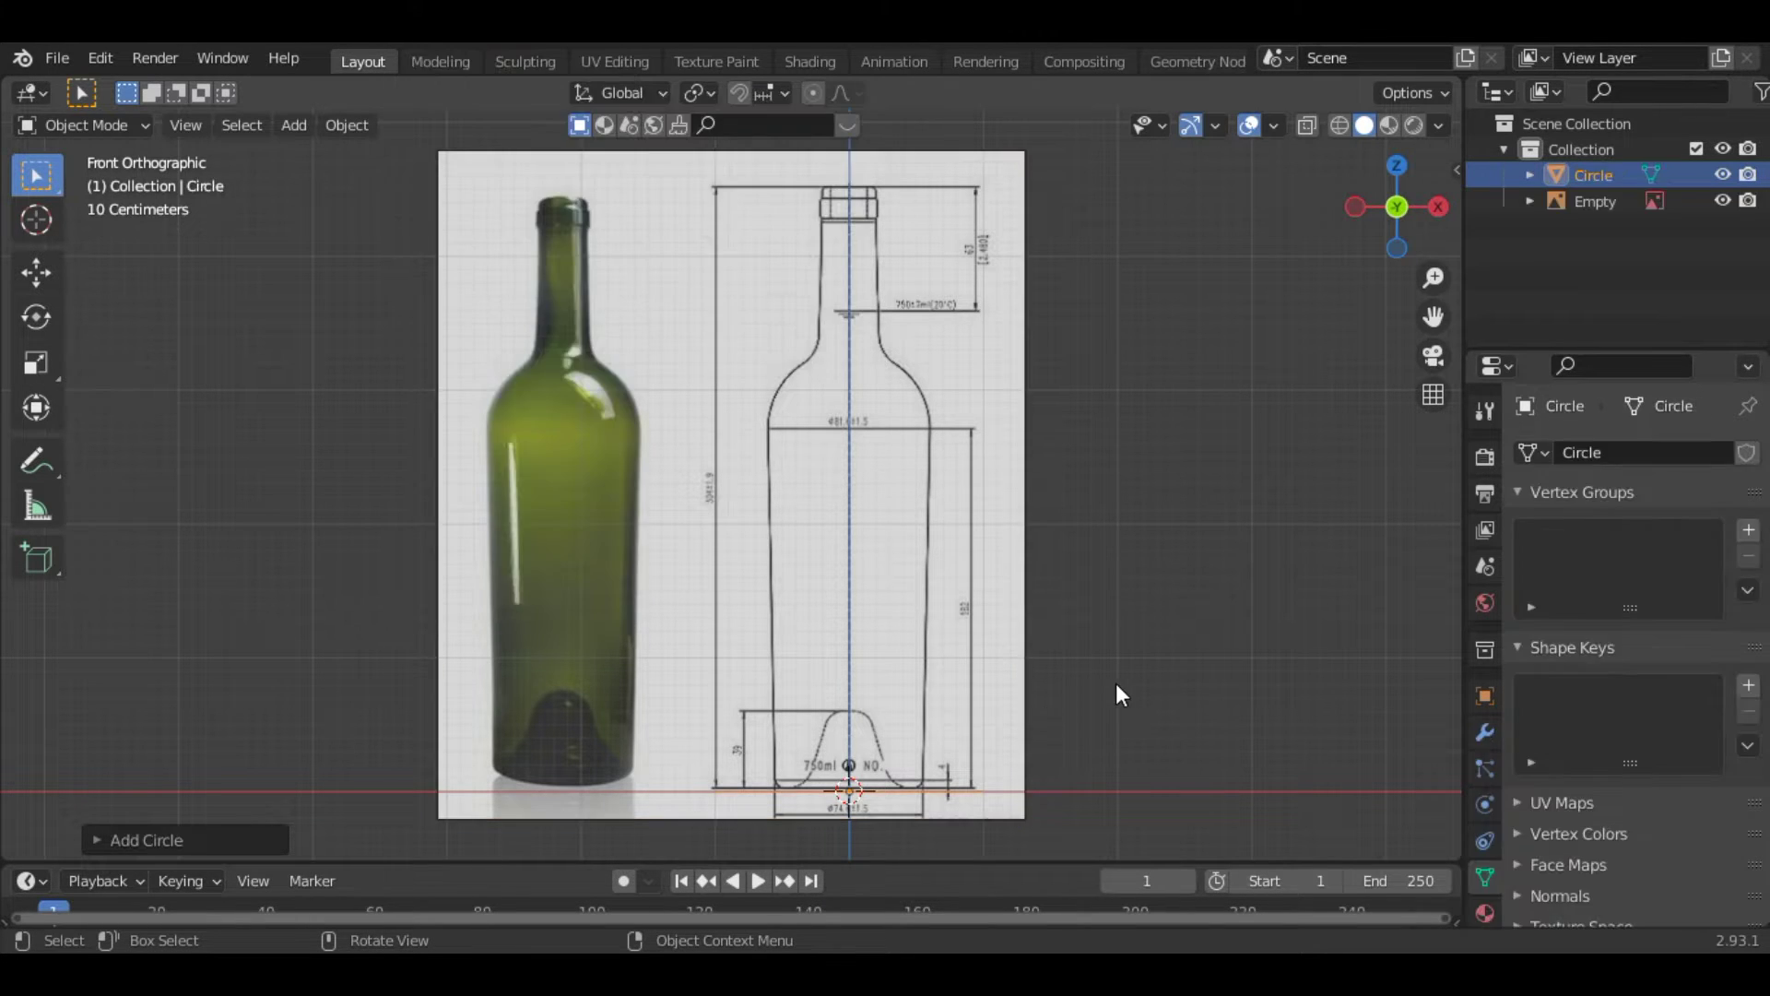
key(KP_Decimal)
key(s)
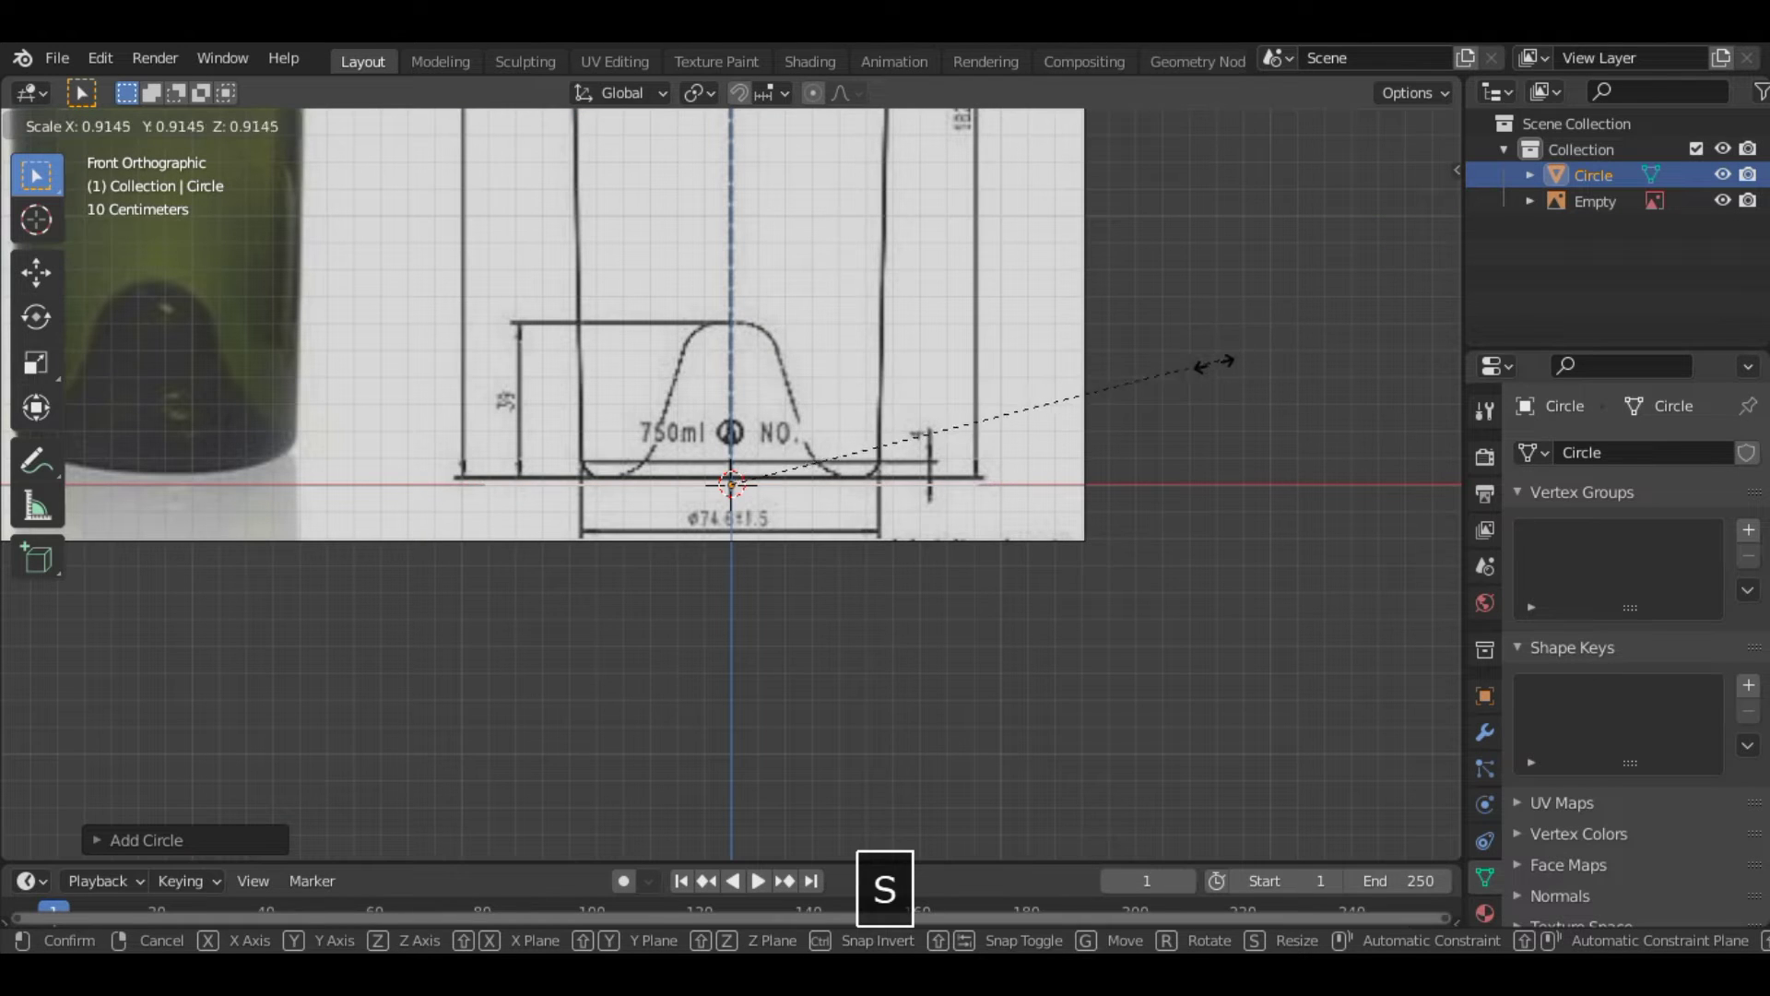
click(1019, 458)
drag(1033, 351, 1035, 356)
click(734, 486)
key(Tab)
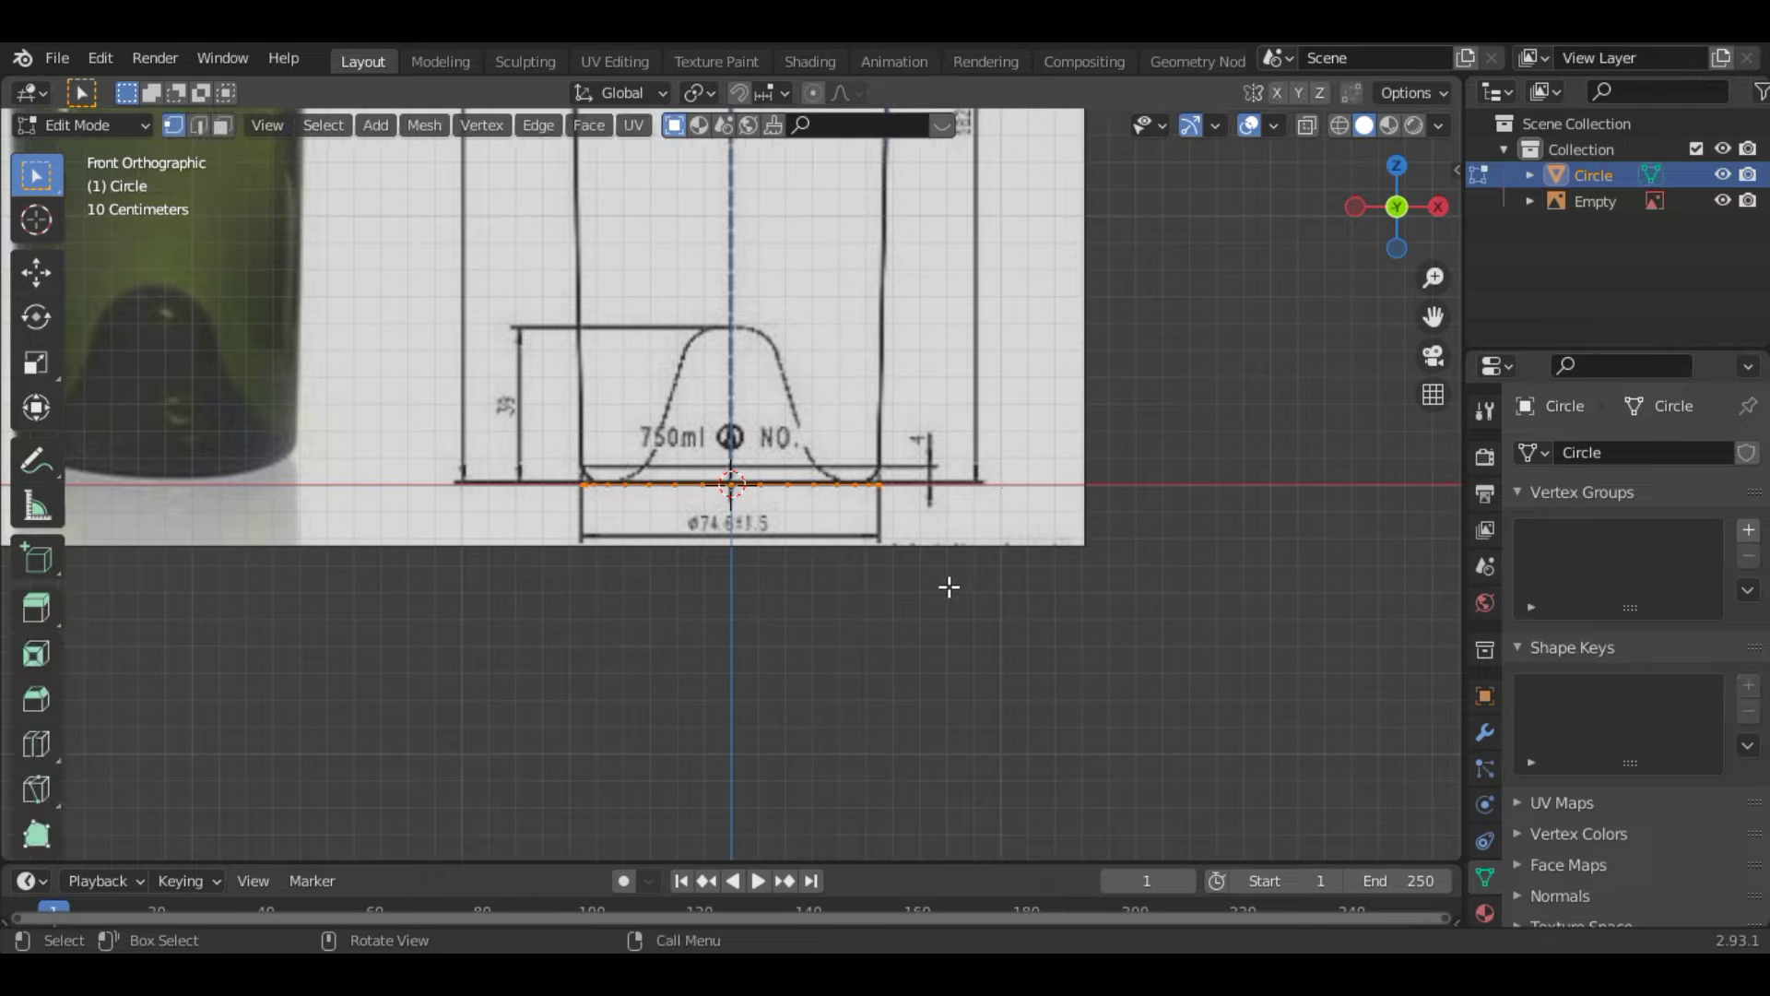
In wireframe view, select all circle vertices and extrude them up to the punt's top
key(a)
click(1344, 126)
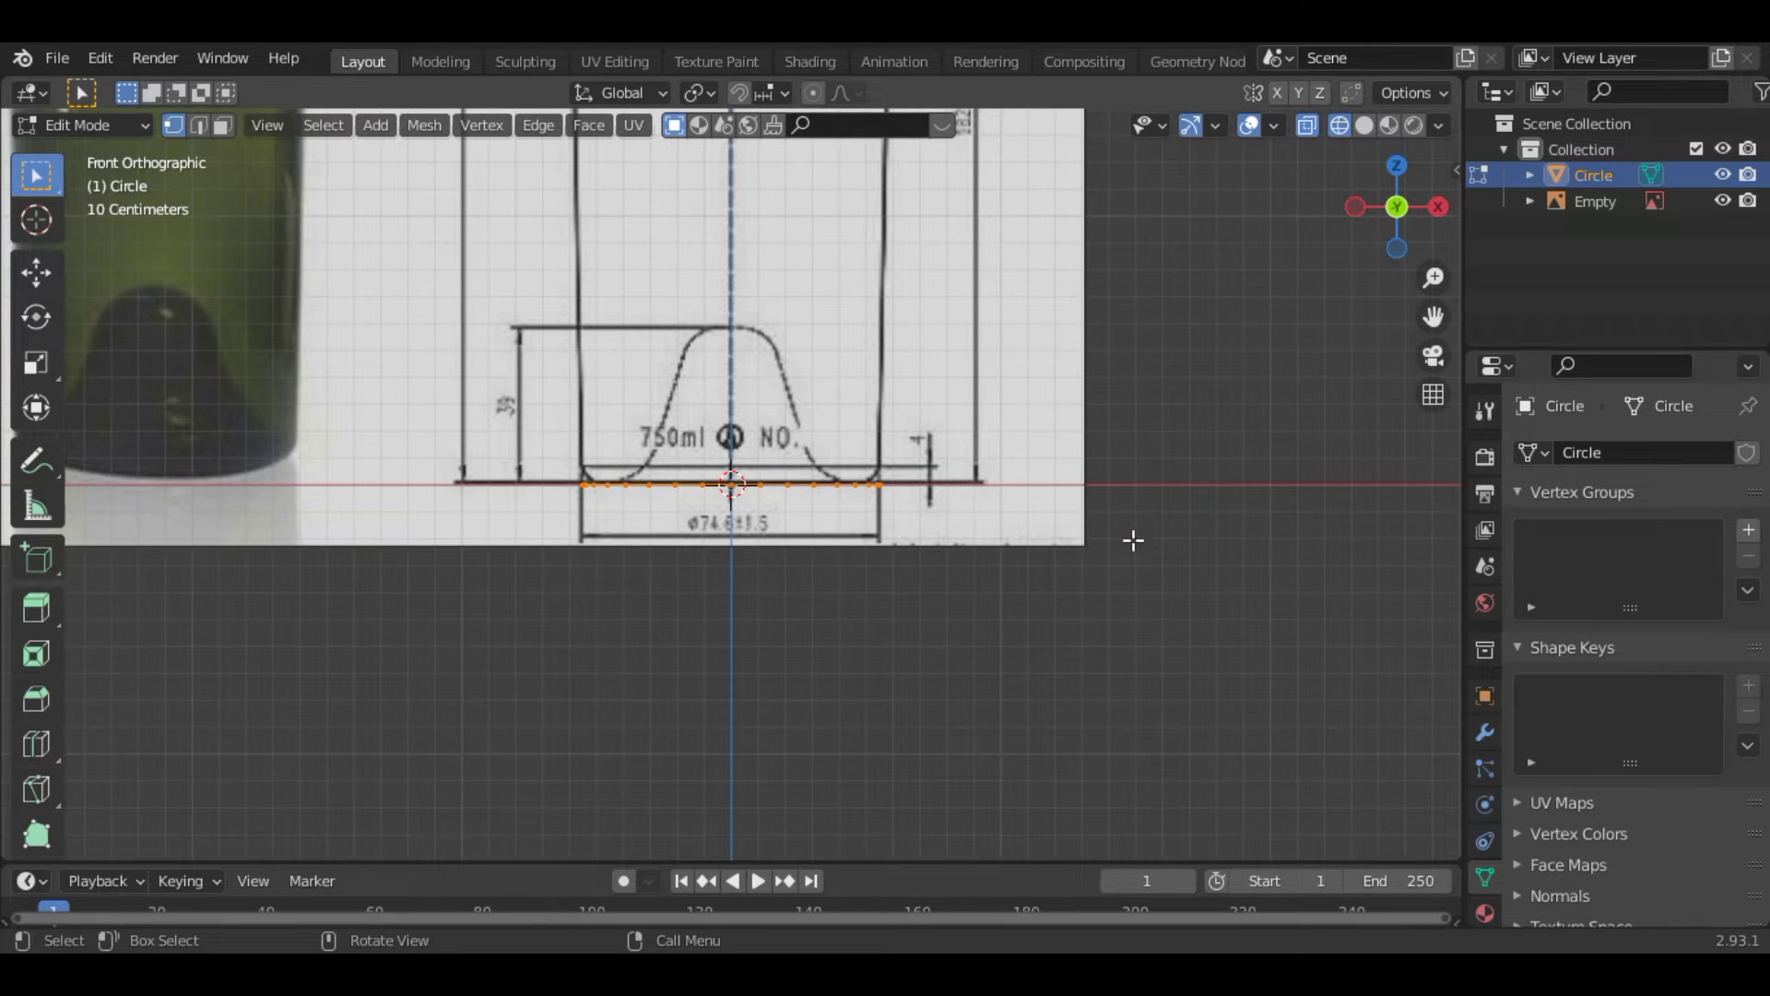
key(e)
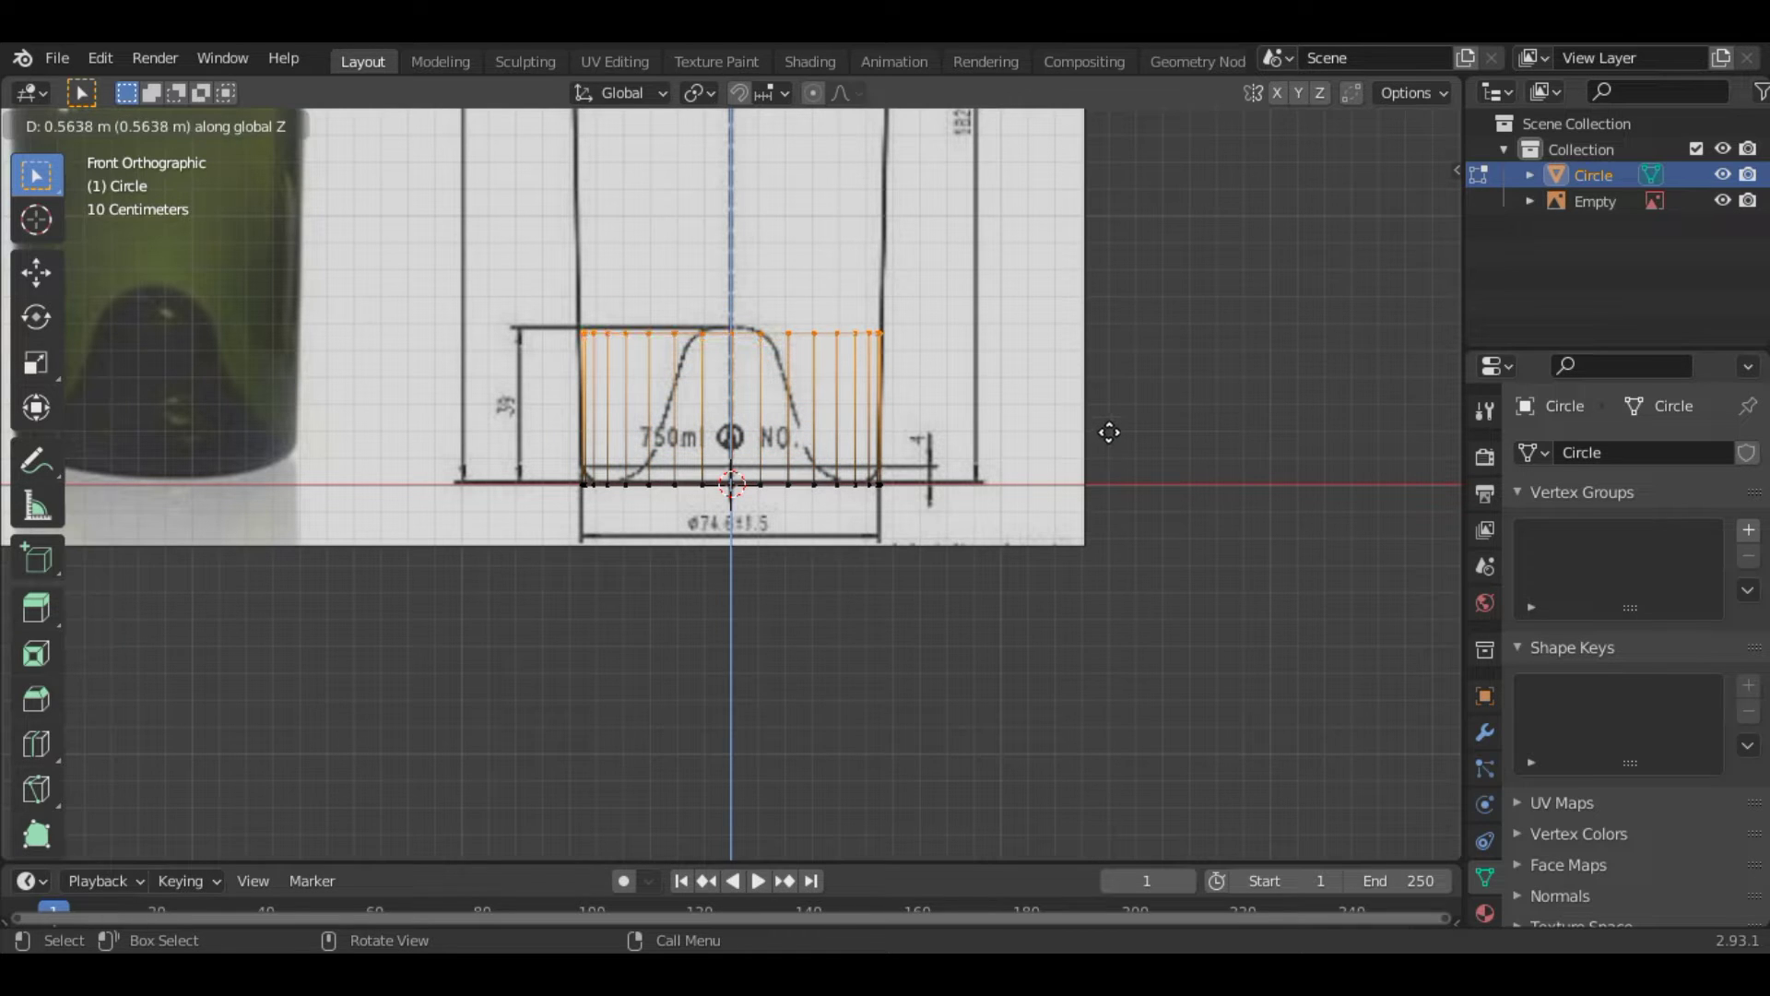
click(1110, 379)
scroll(897, 573, down, 5)
Extrude the ring straight up to the shoulder line and widen it along X to match the body
key(e)
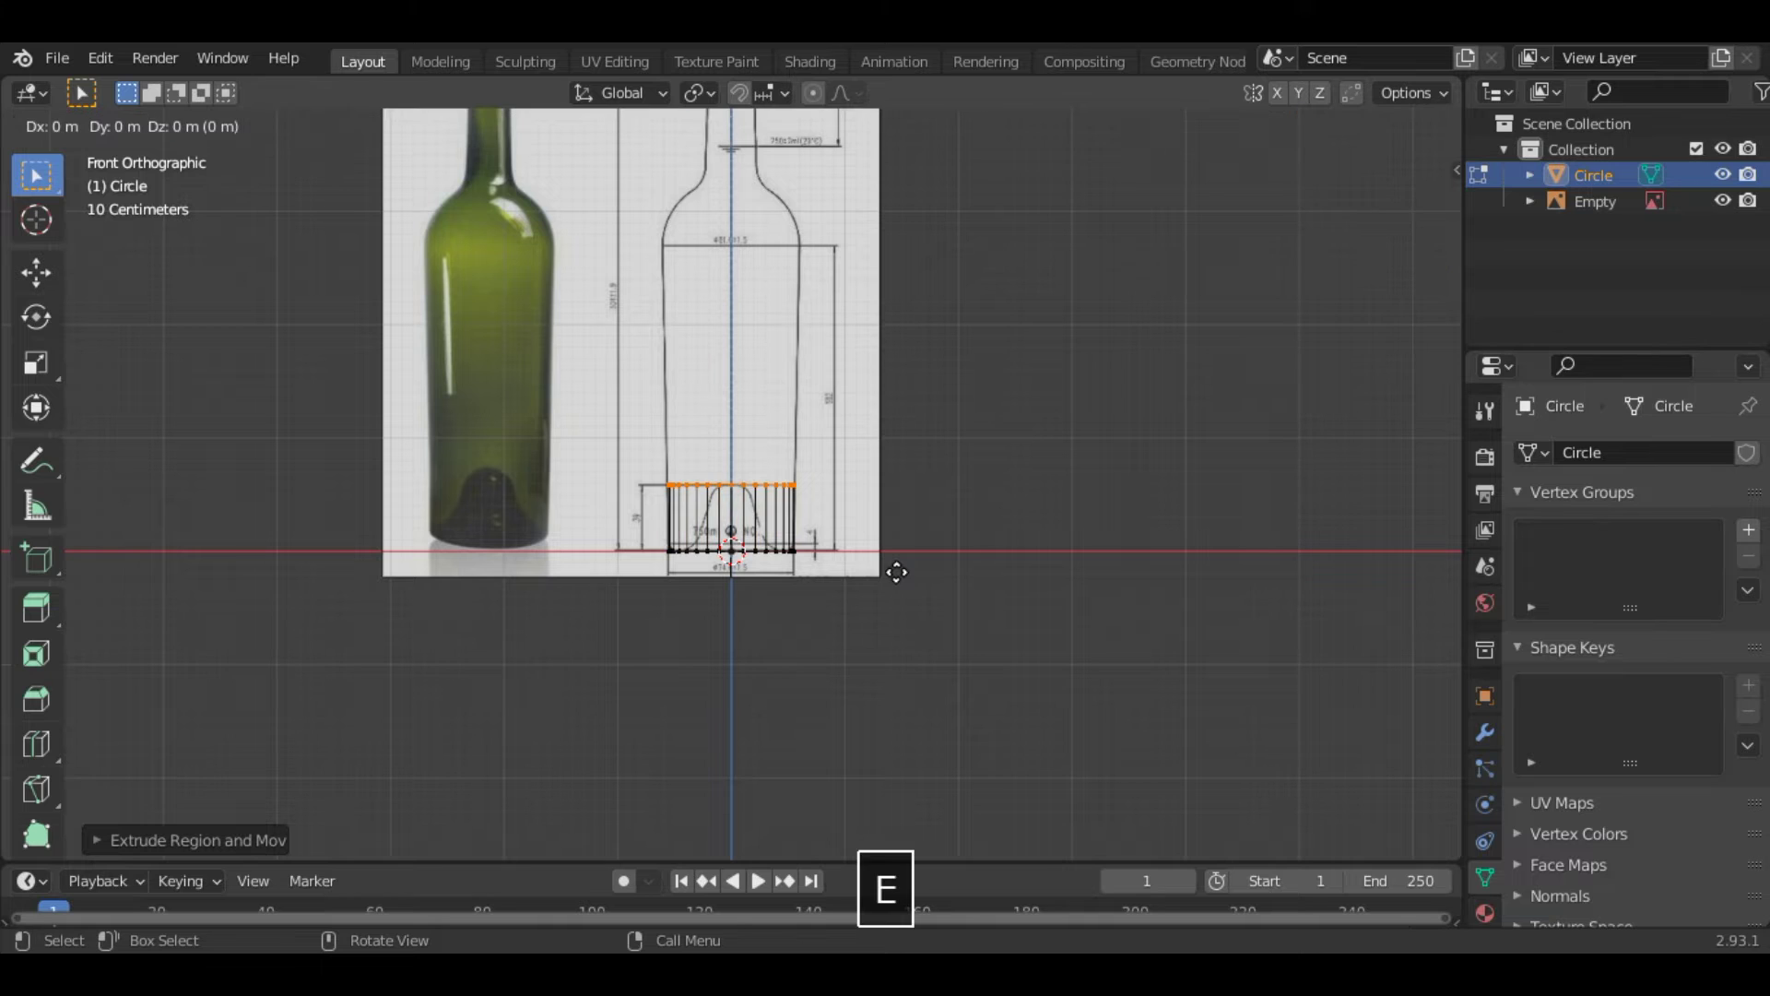
key(z)
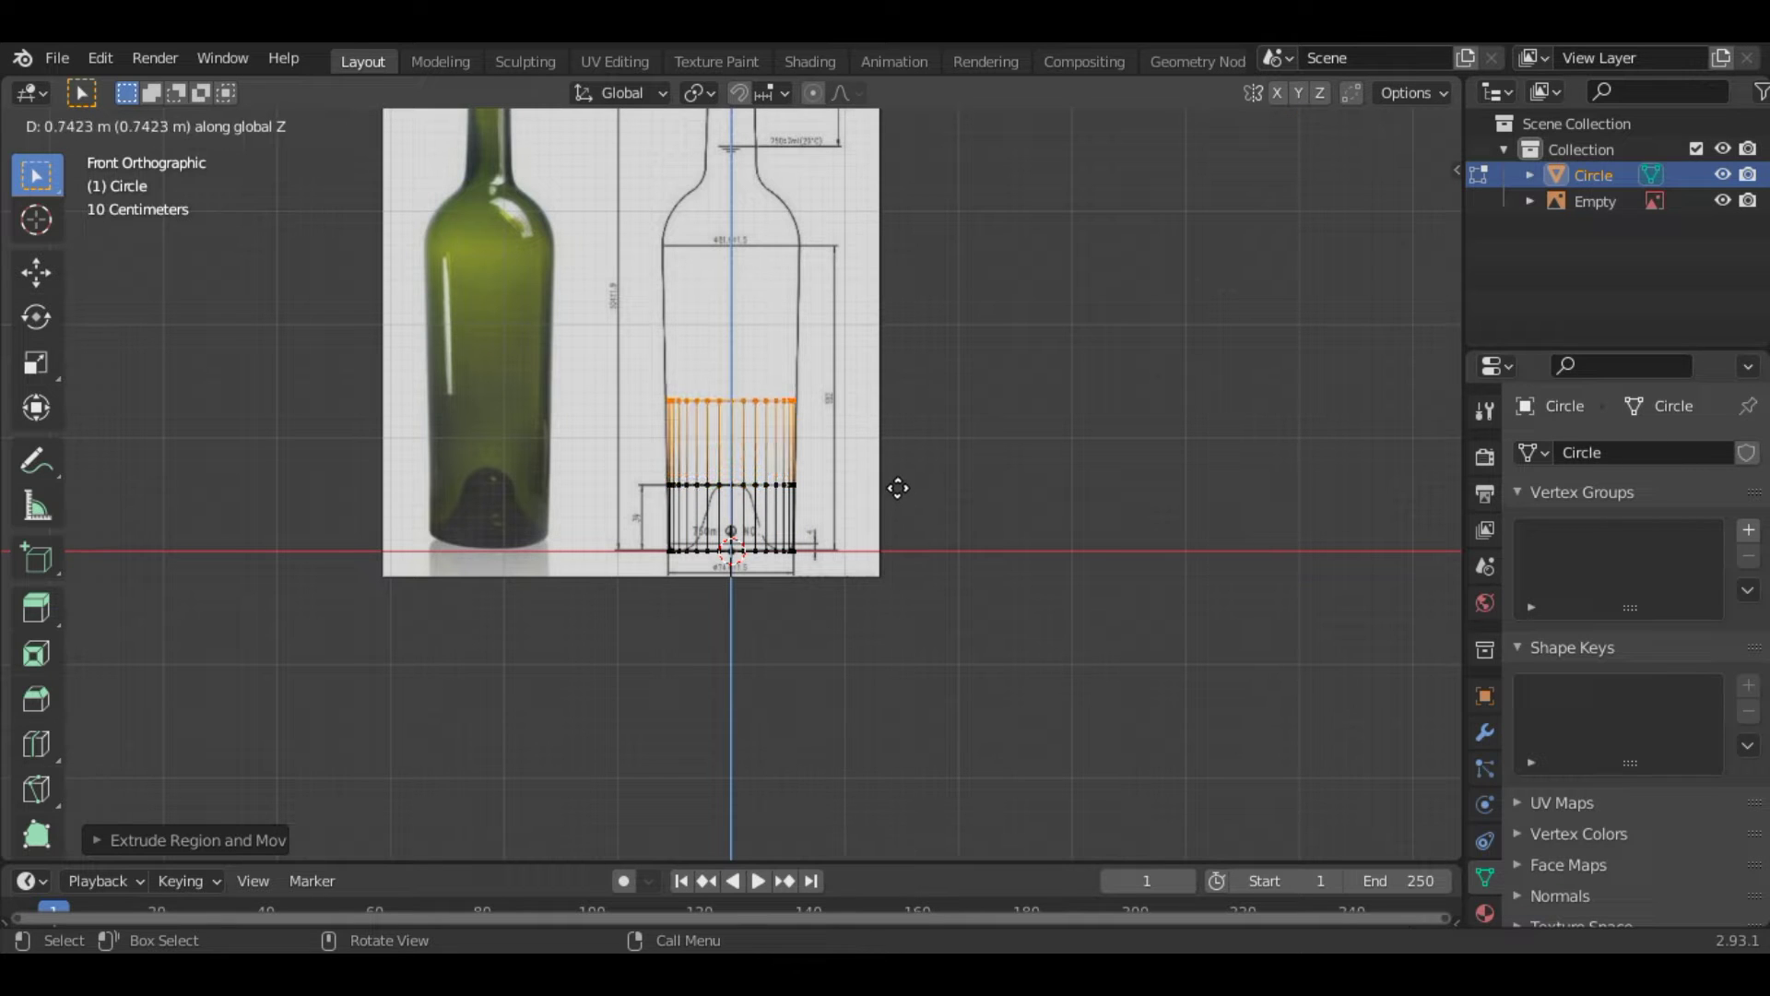
click(910, 316)
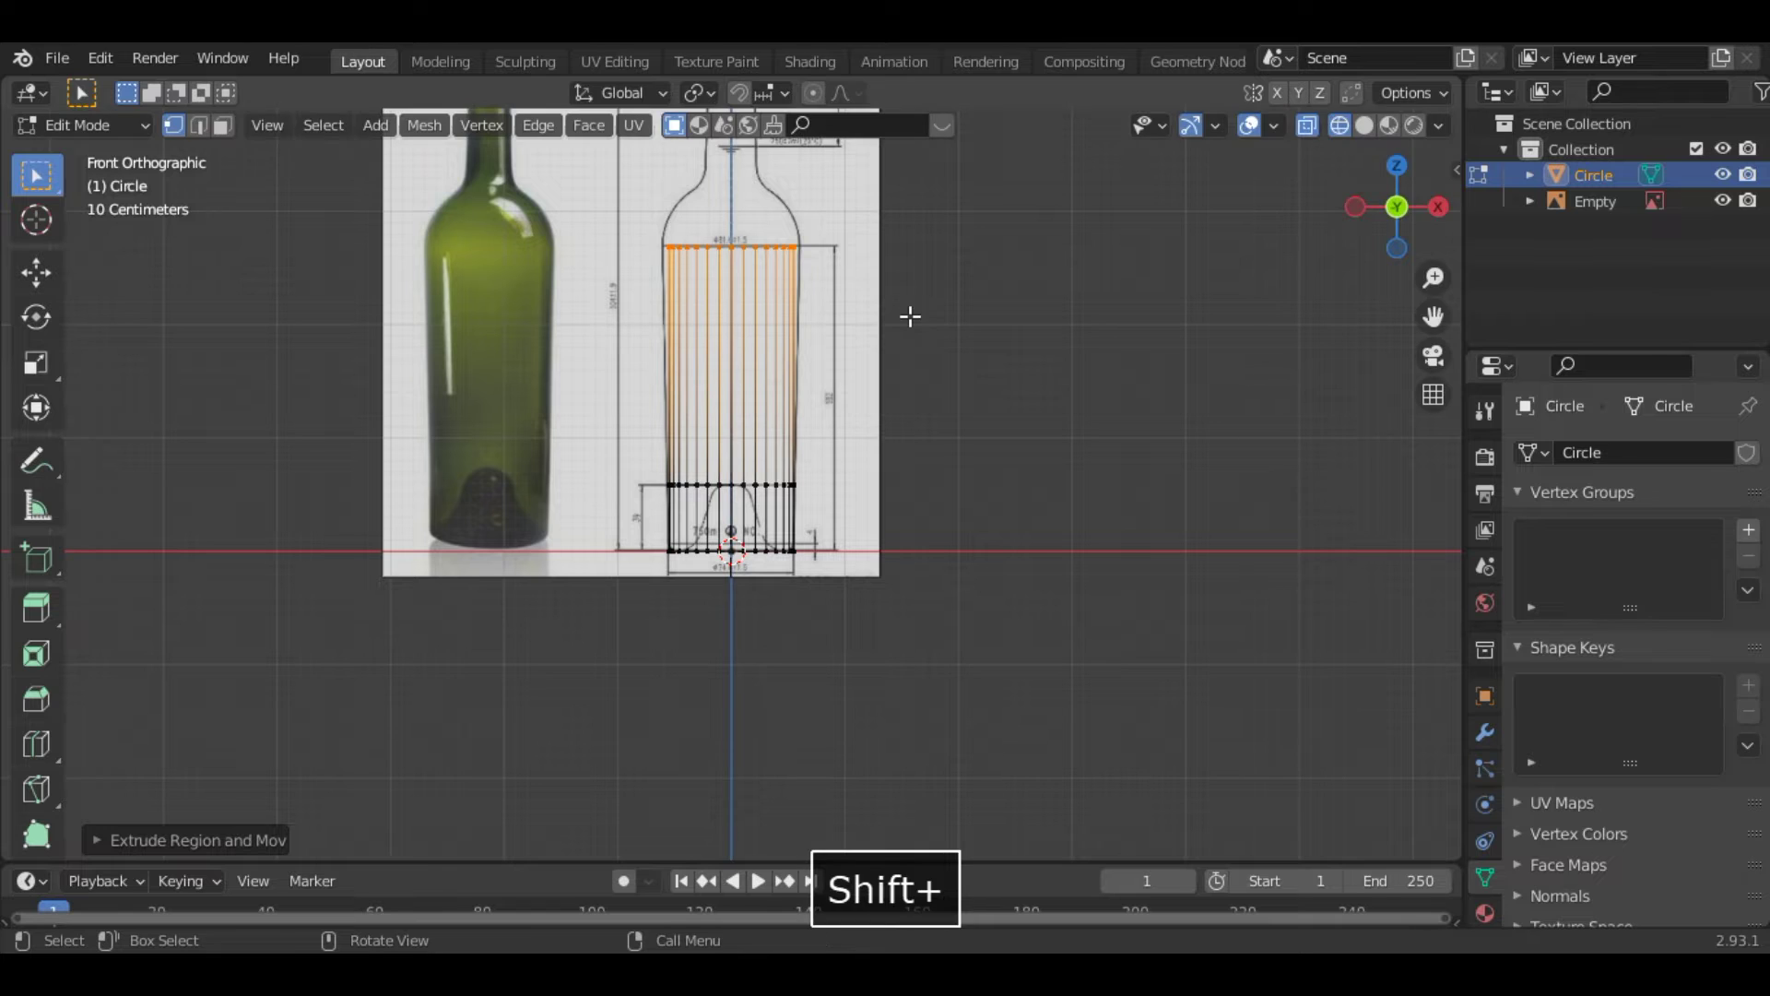
key(s)
key(x)
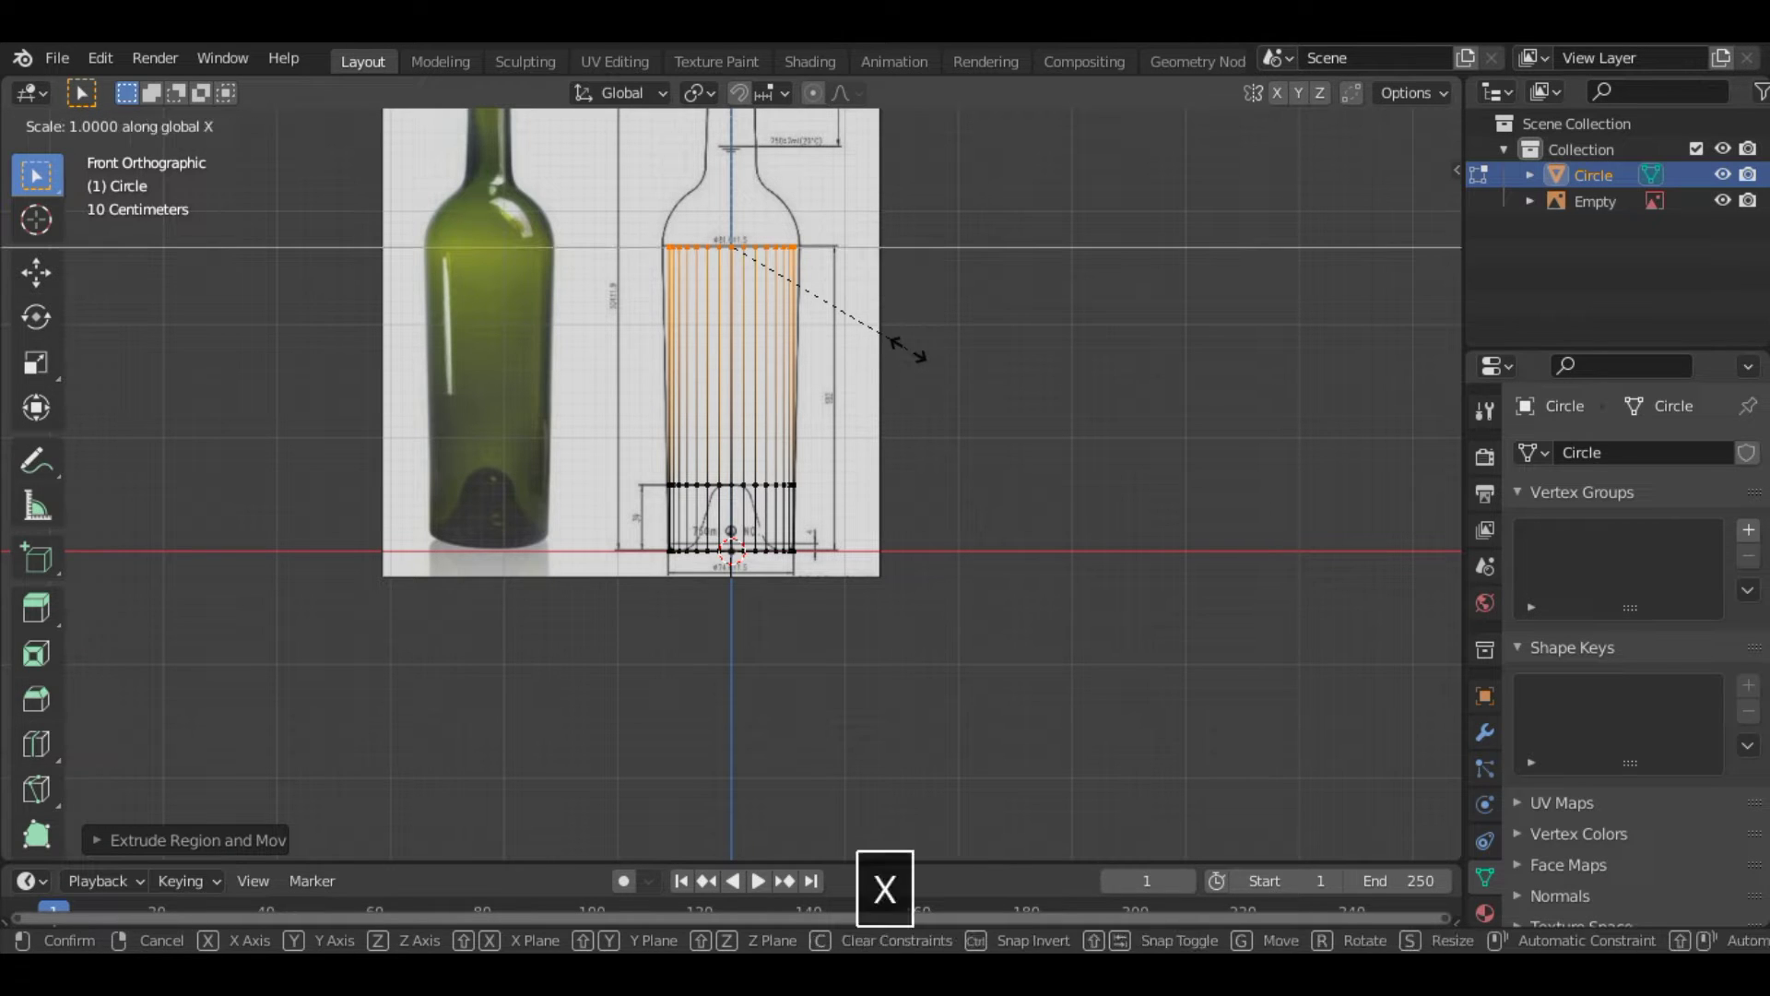
click(1042, 403)
key(KP_Decimal)
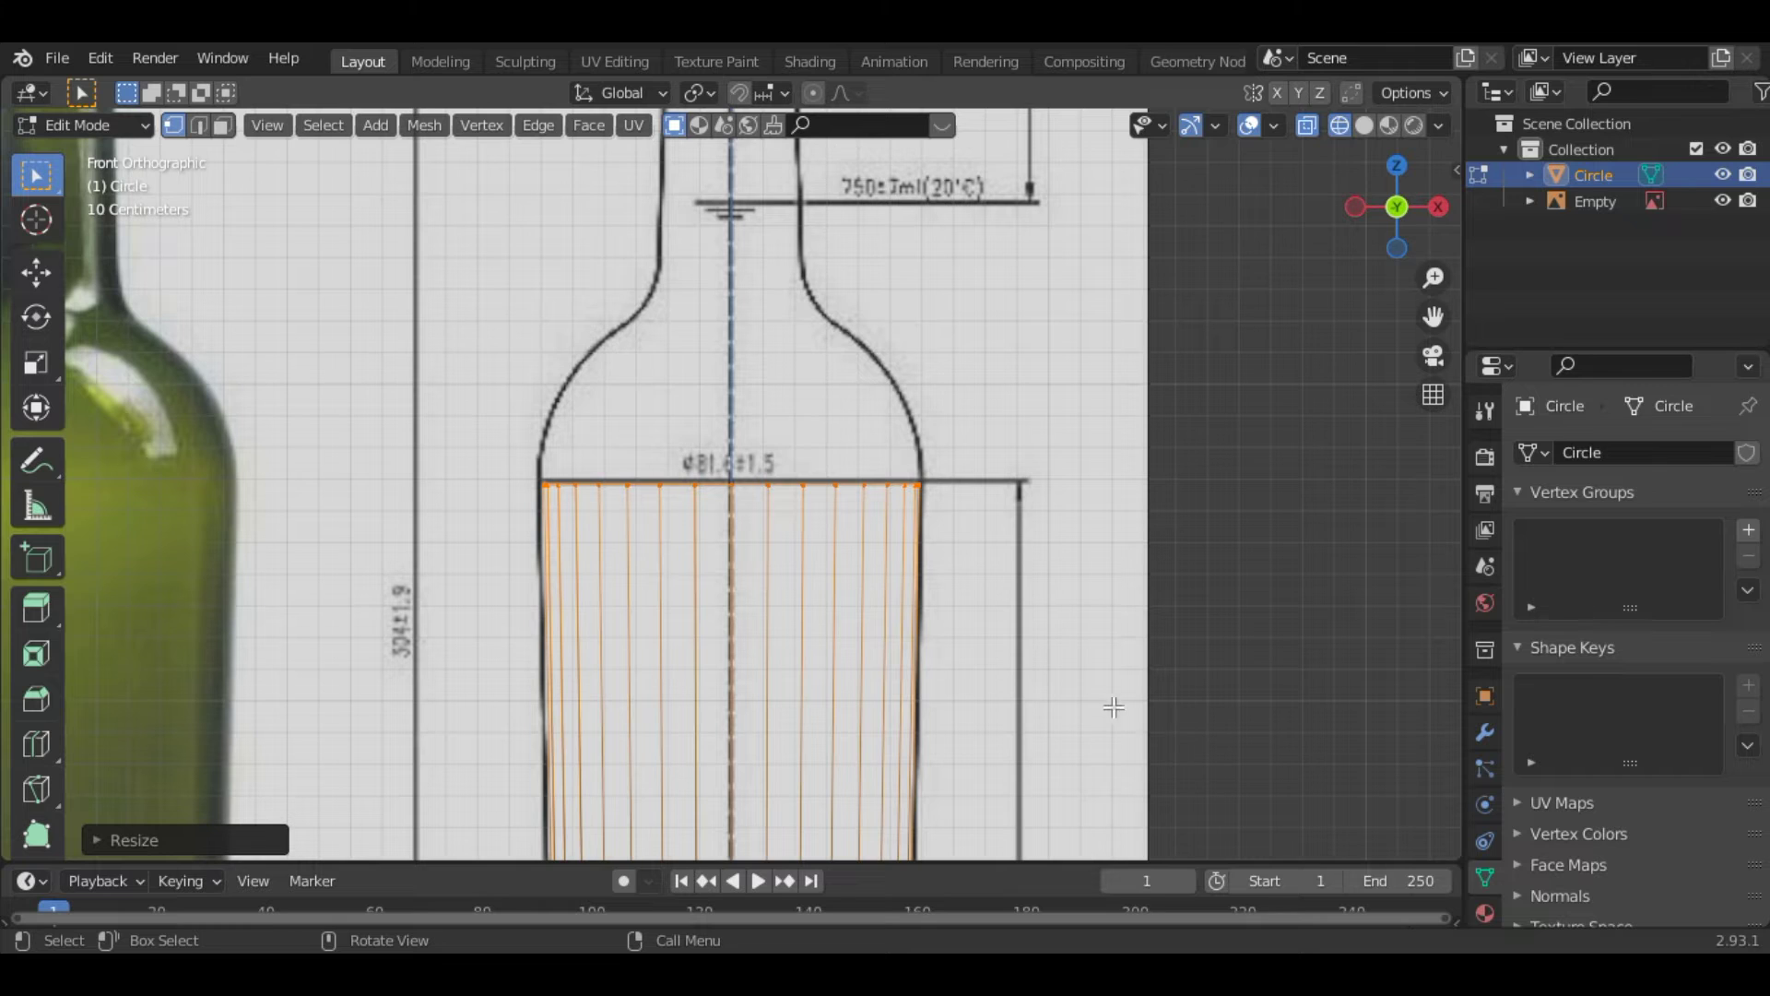
Extrude the top ring up, shrink it, and add a loop cut widened along X for the lower shoulder
key(e)
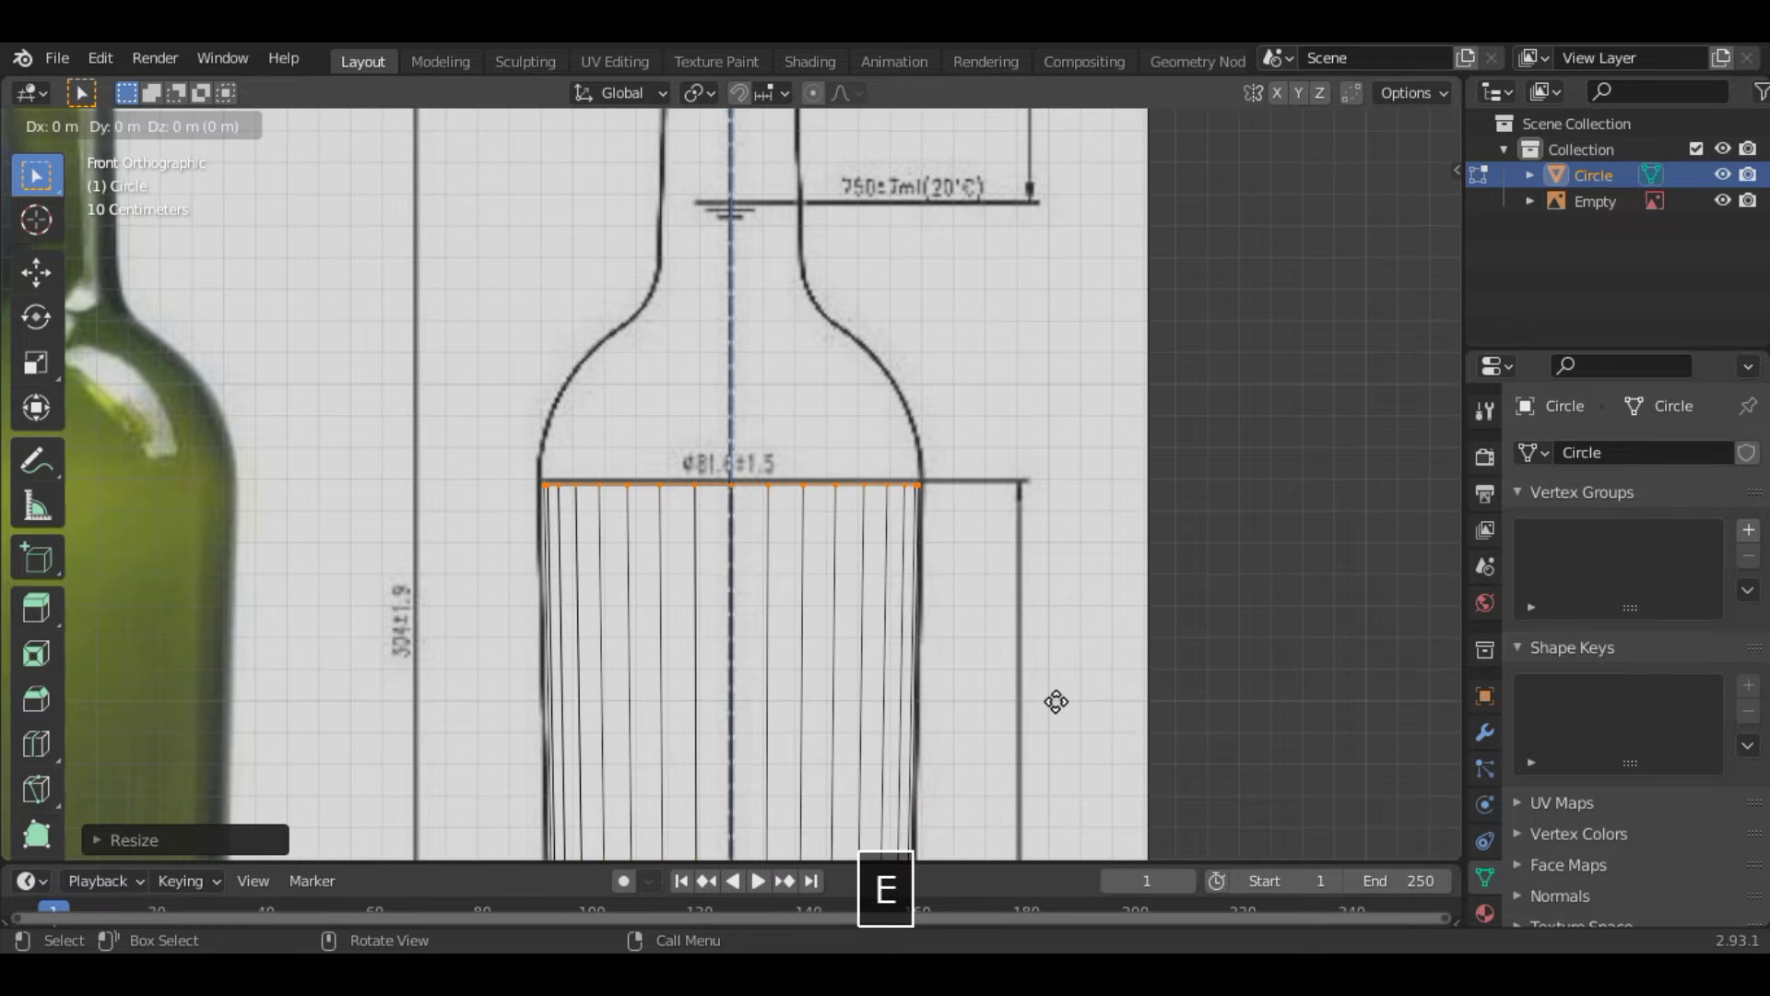
key(z)
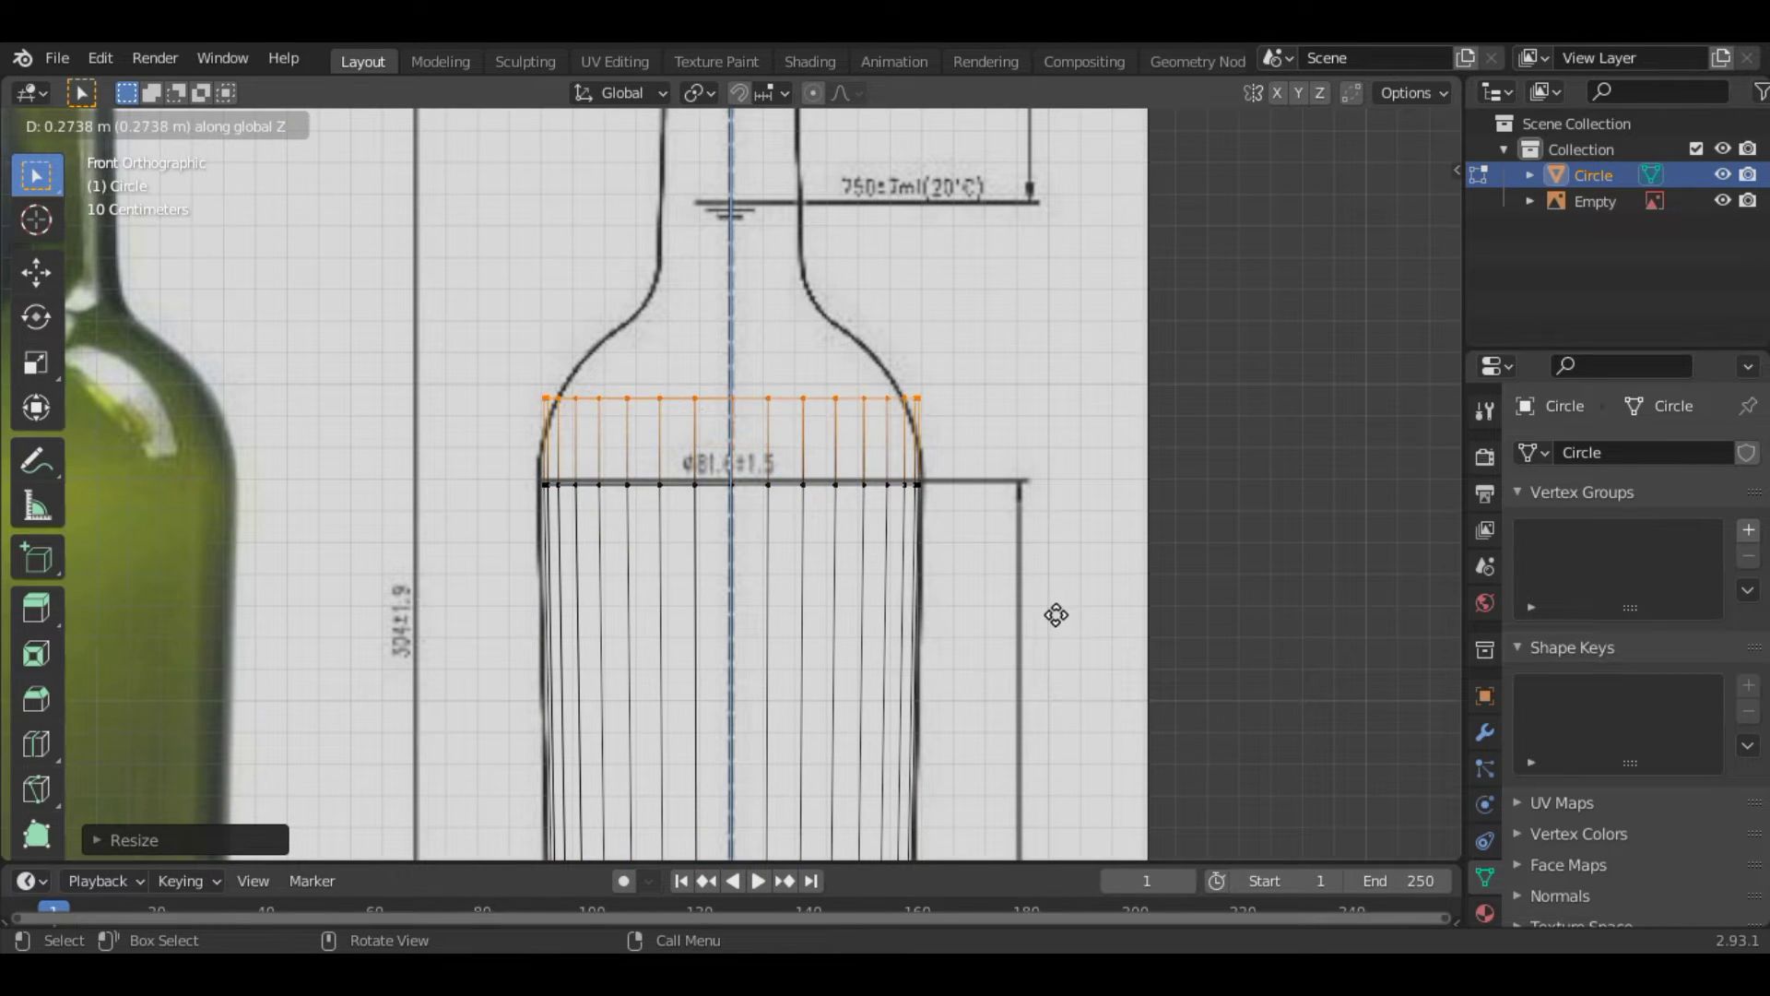
click(1061, 631)
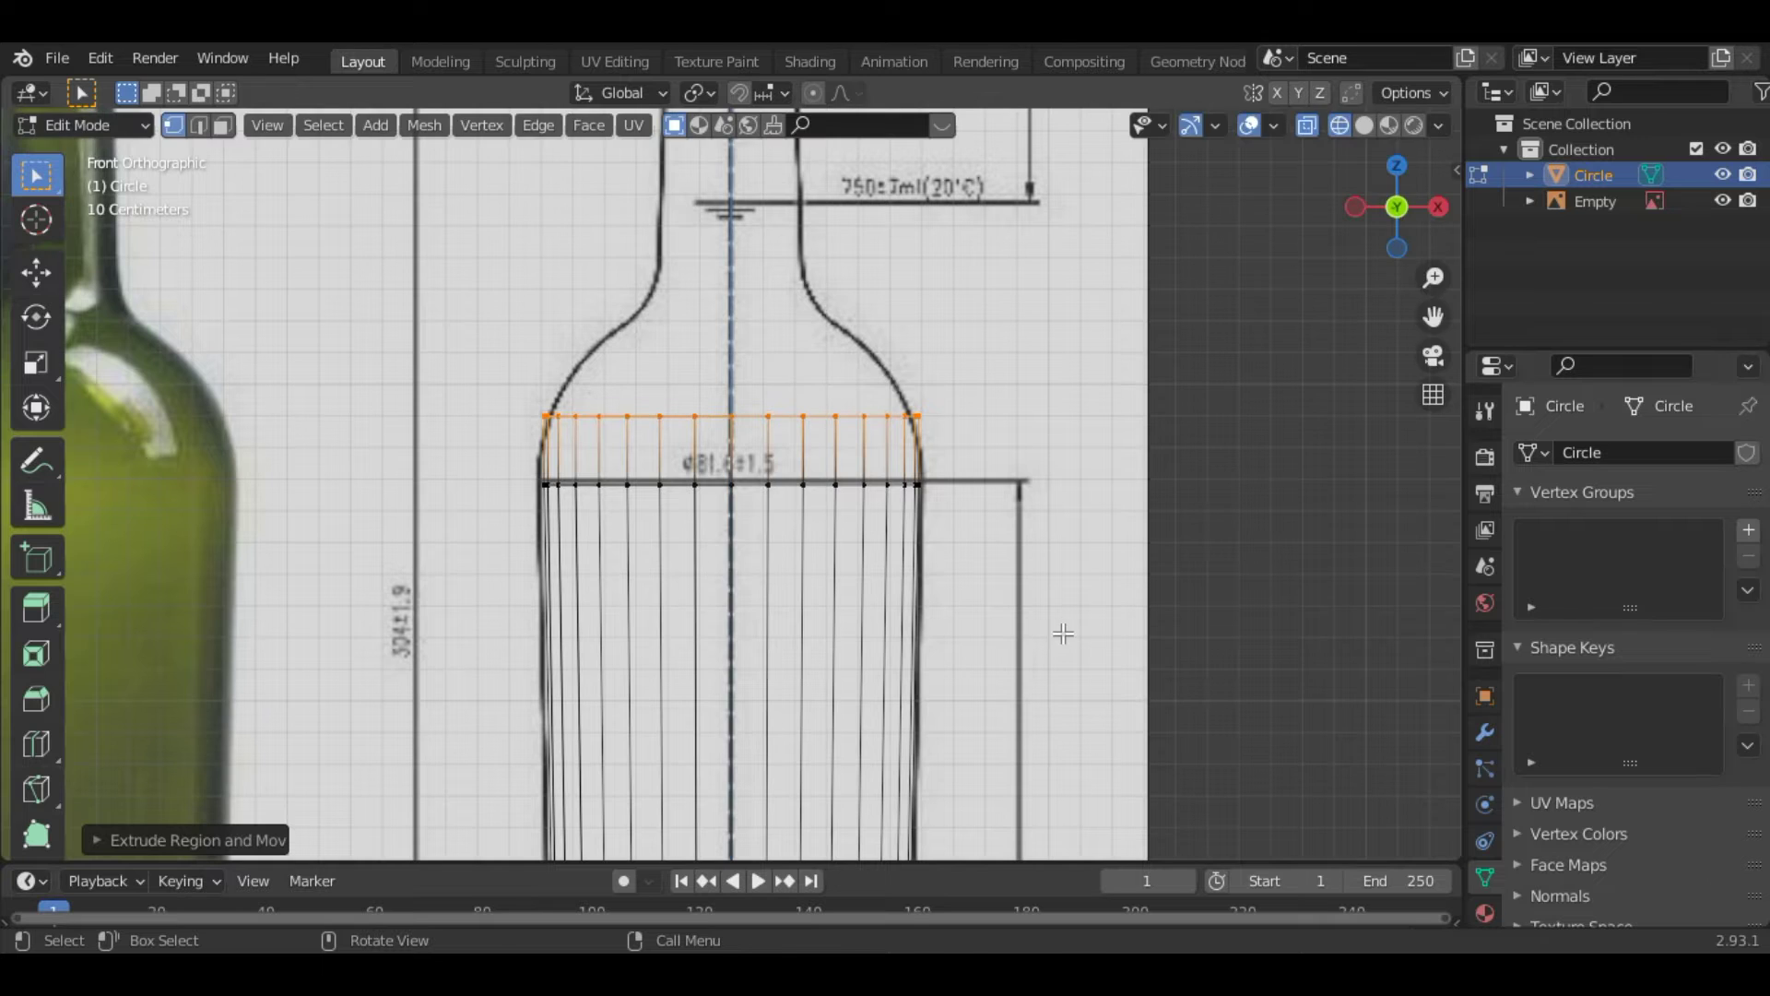
key(s)
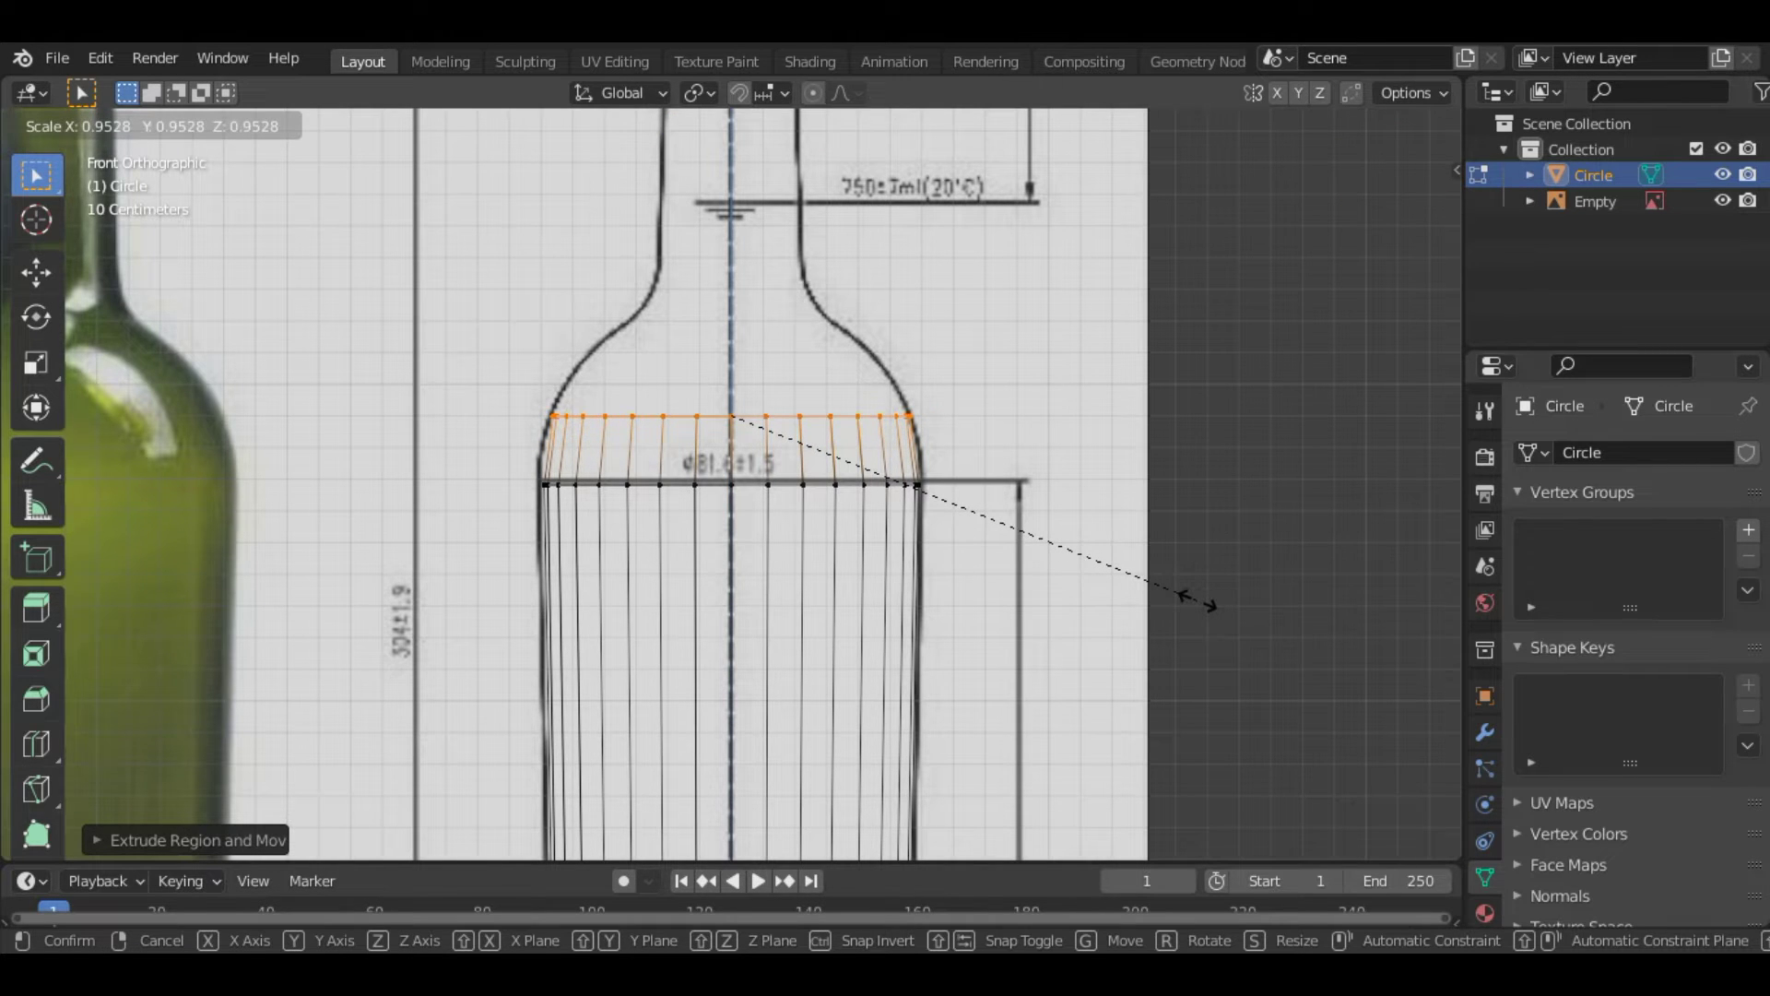
click(1198, 601)
key(ctrl+r)
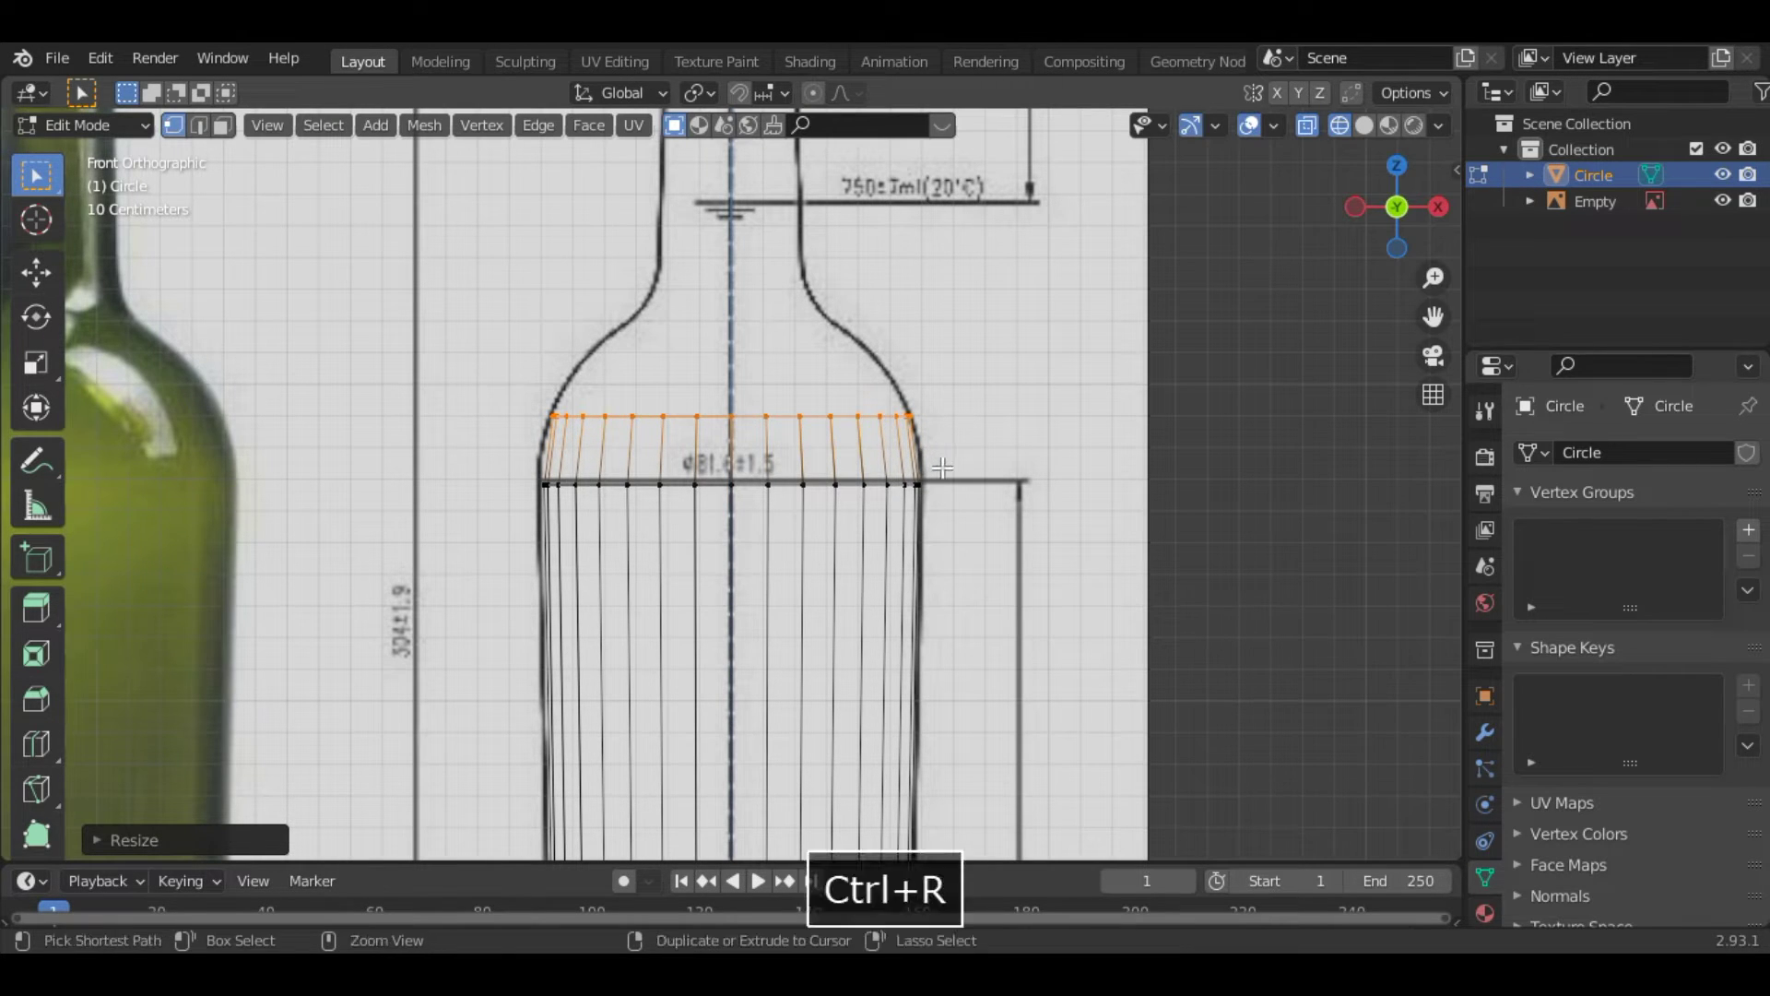
click(941, 467)
right_click(942, 467)
key(s)
key(x)
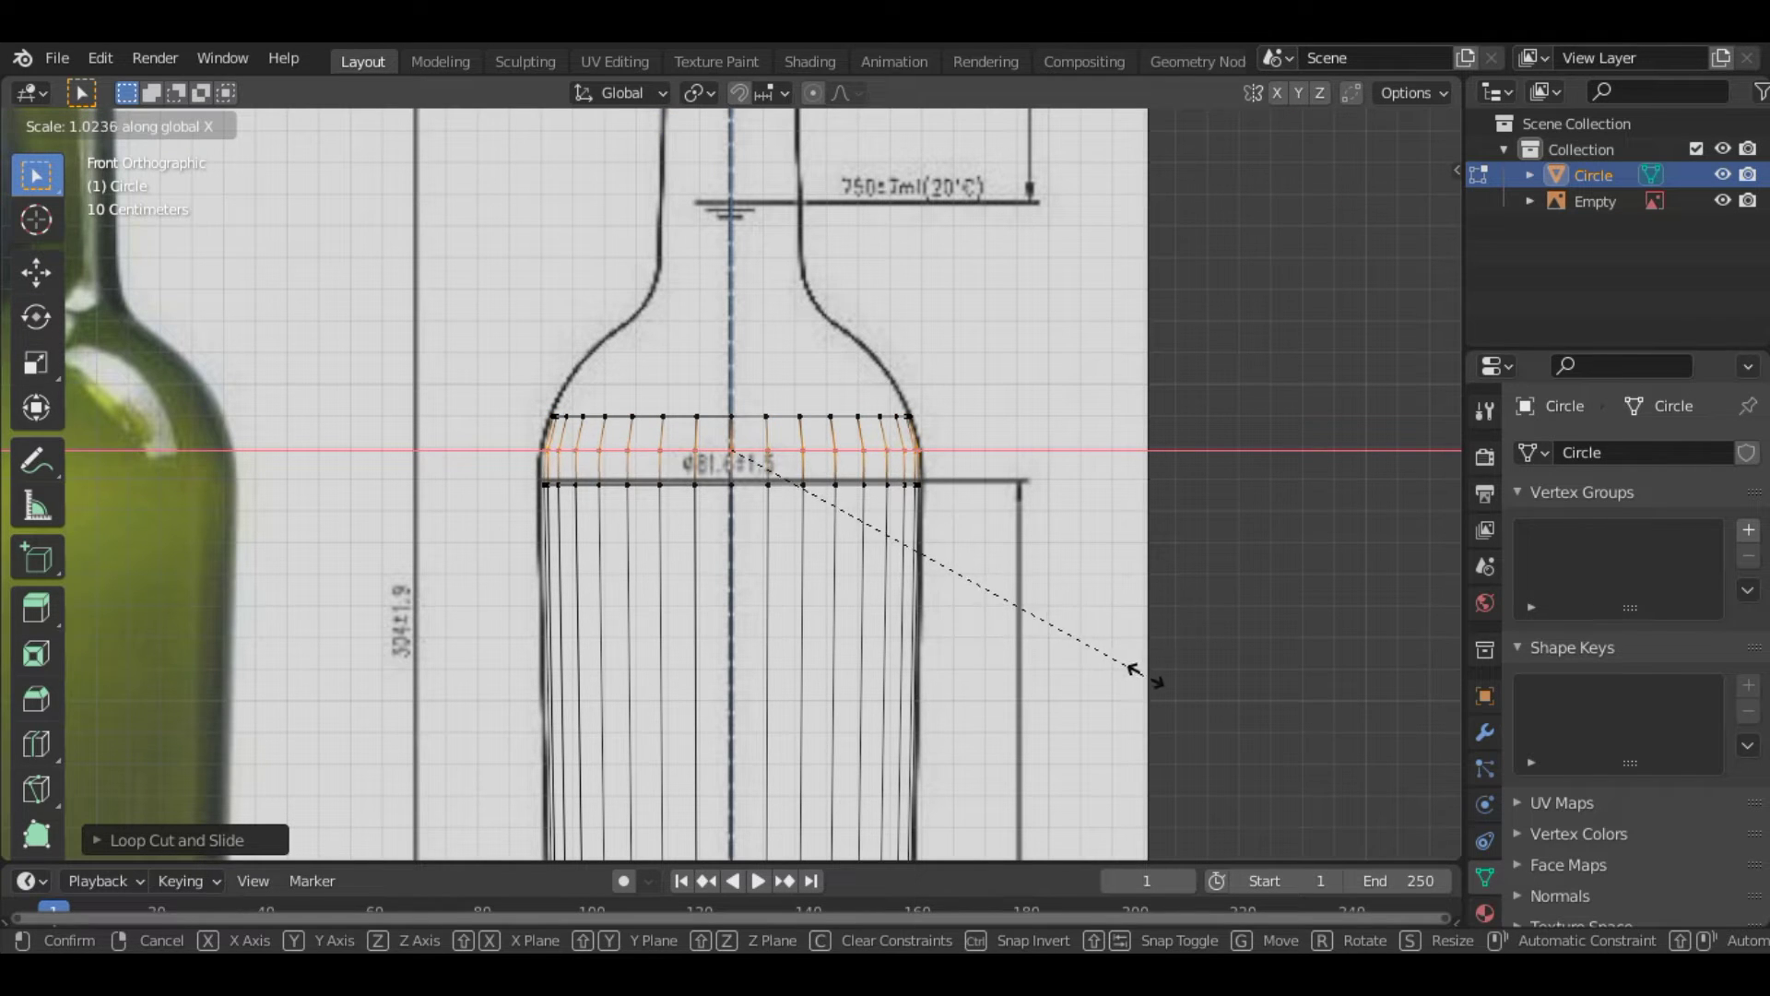
shift+click(1120, 664)
Extrude and narrow the top ring again, adding another X-widened loop to follow the shoulder curve
drag(500, 389, 1066, 435)
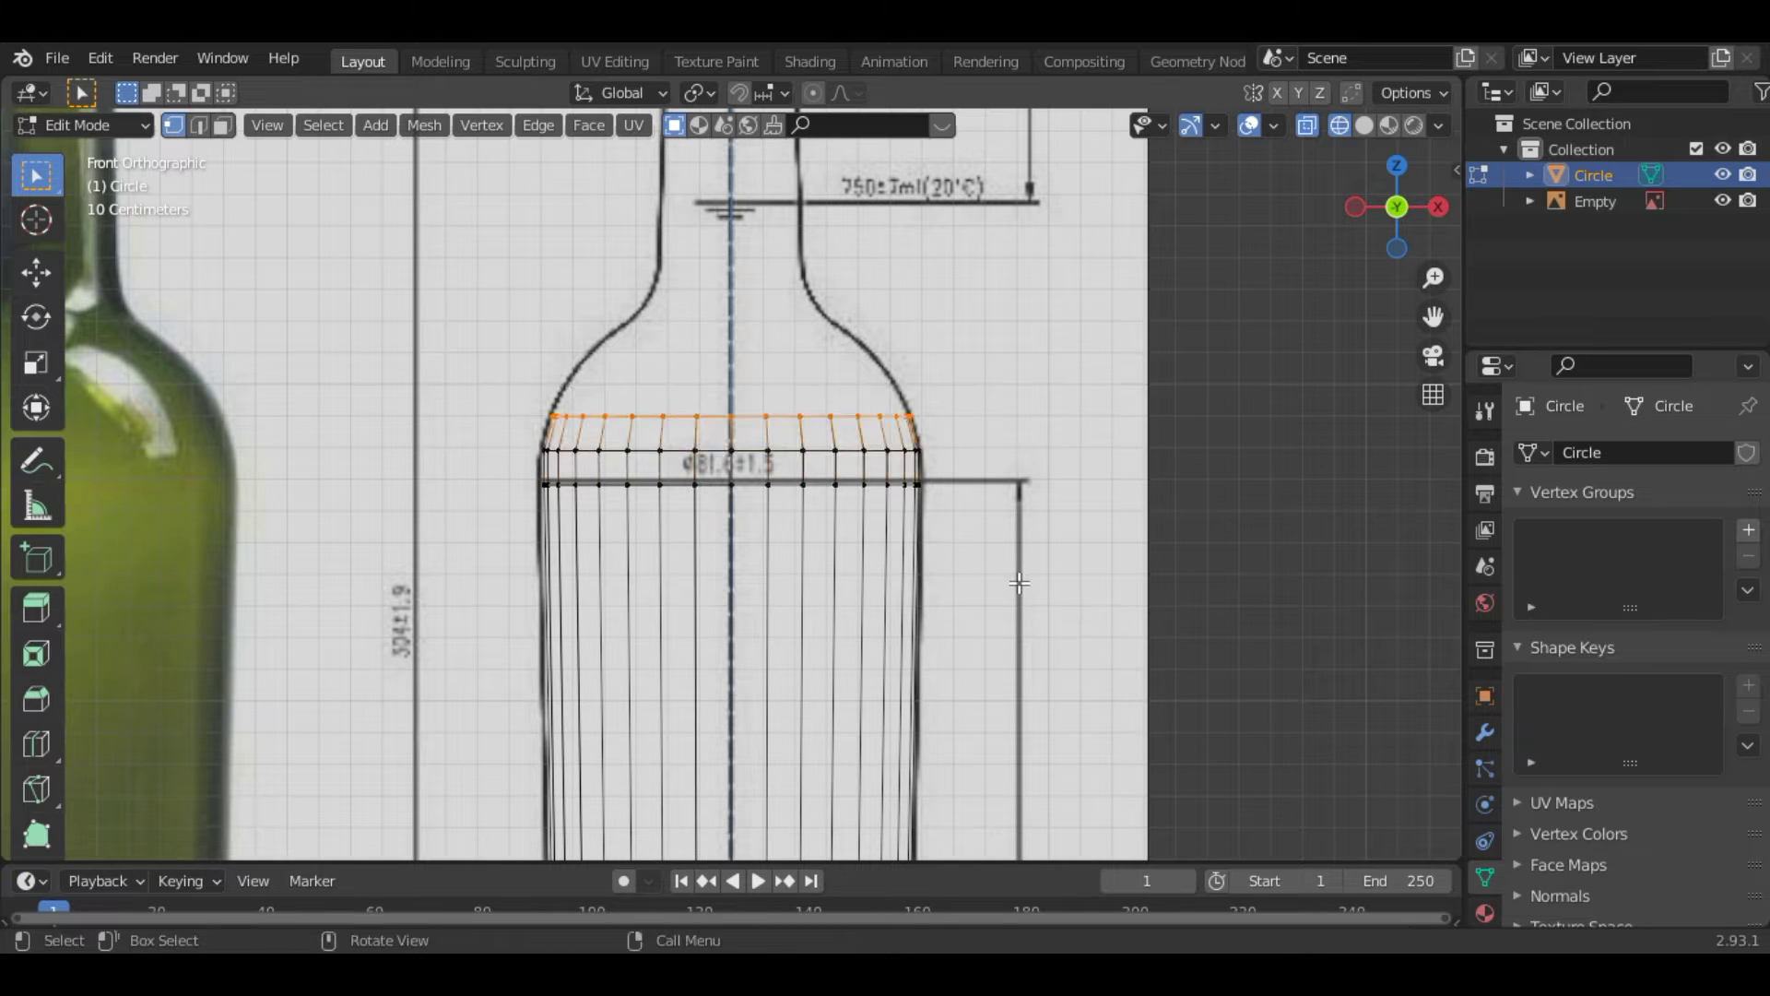
key(e)
key(z)
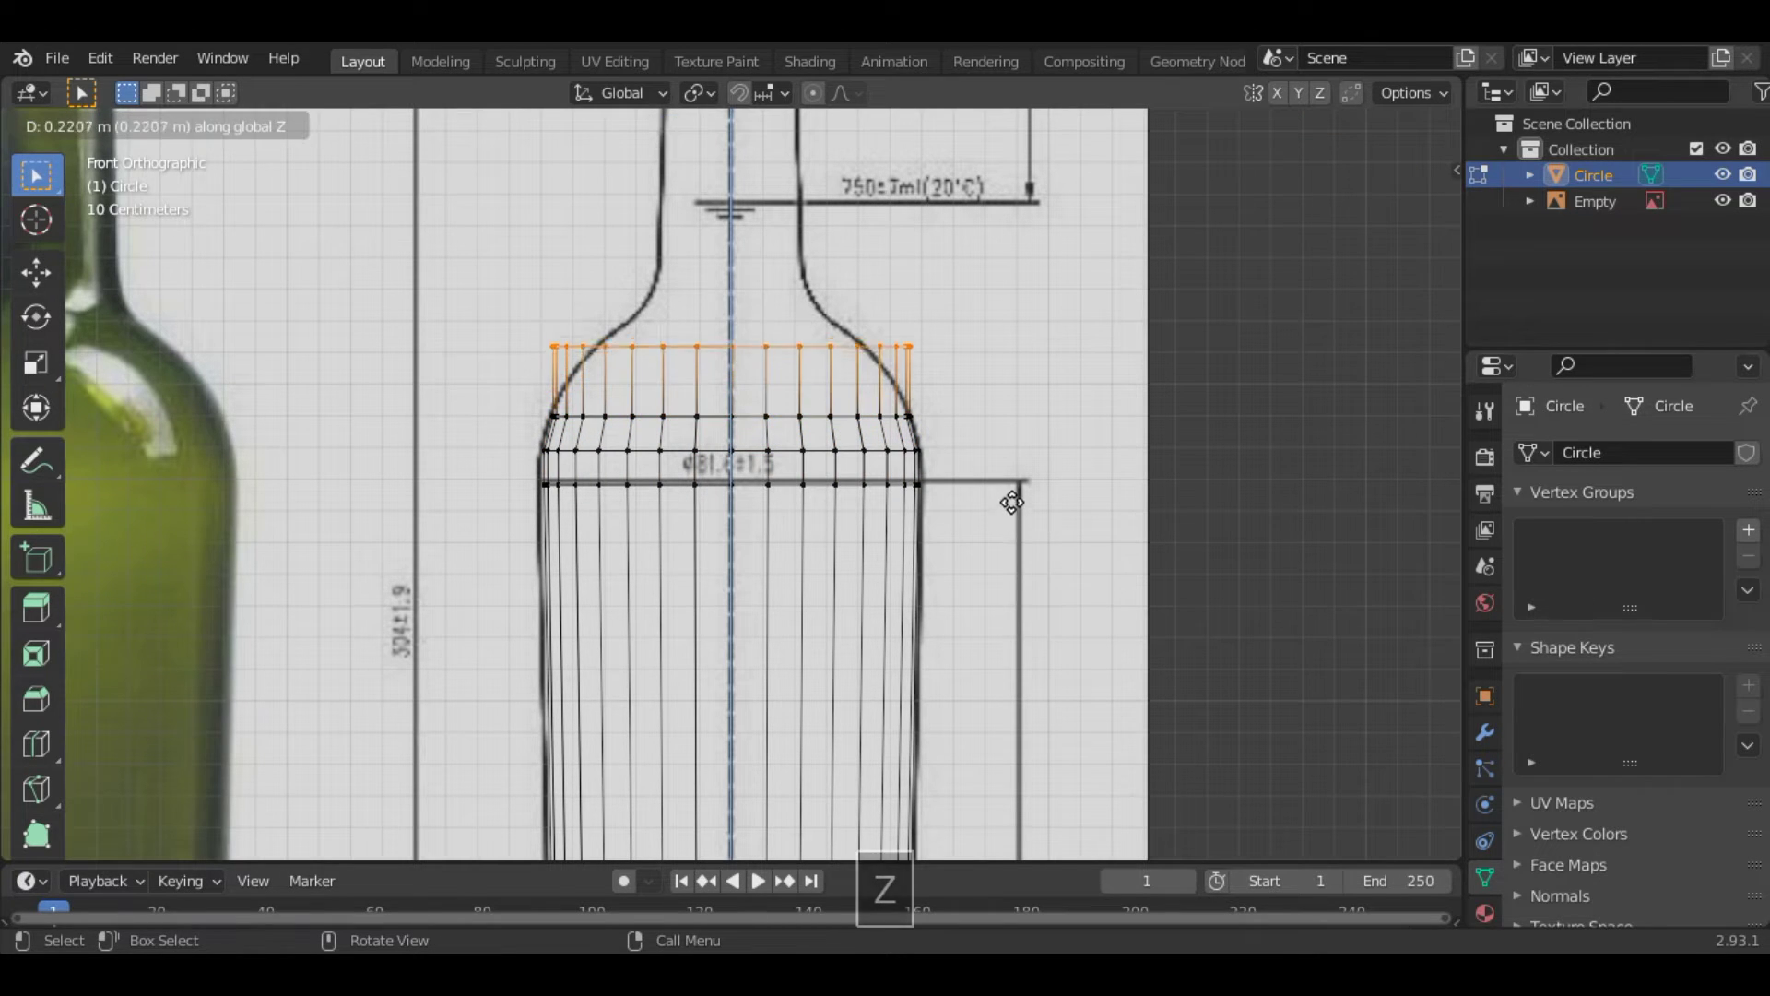
click(1014, 519)
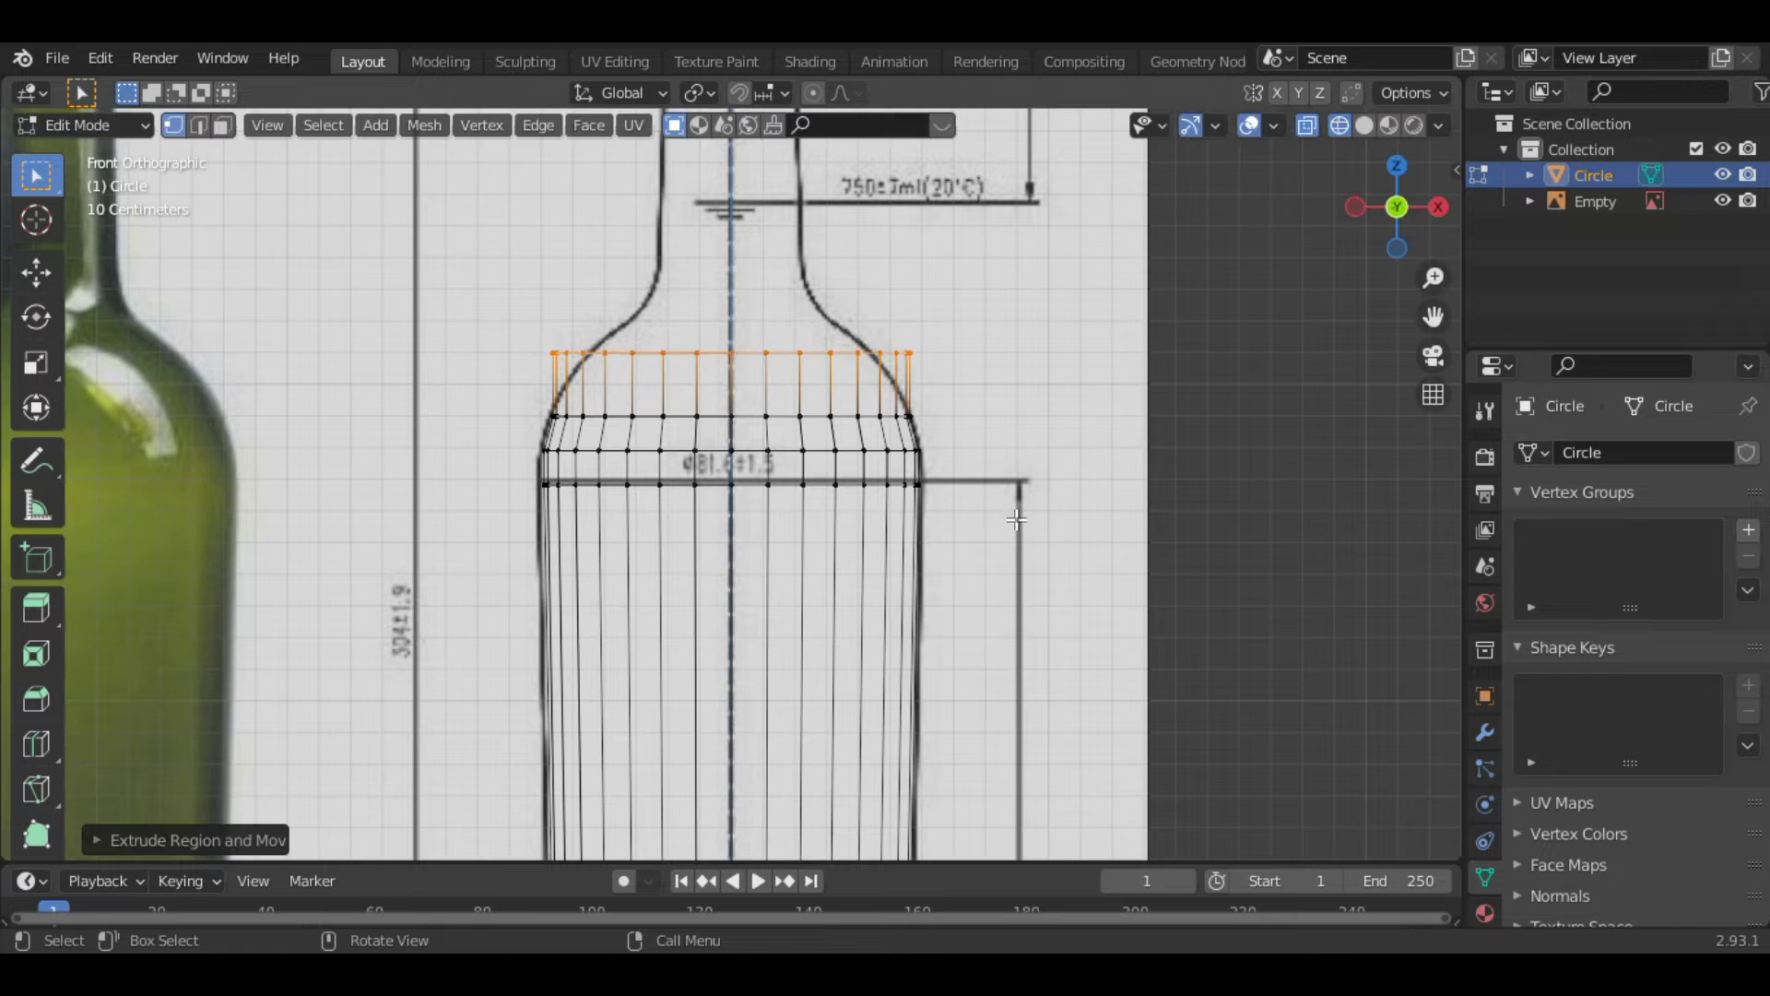
key(s)
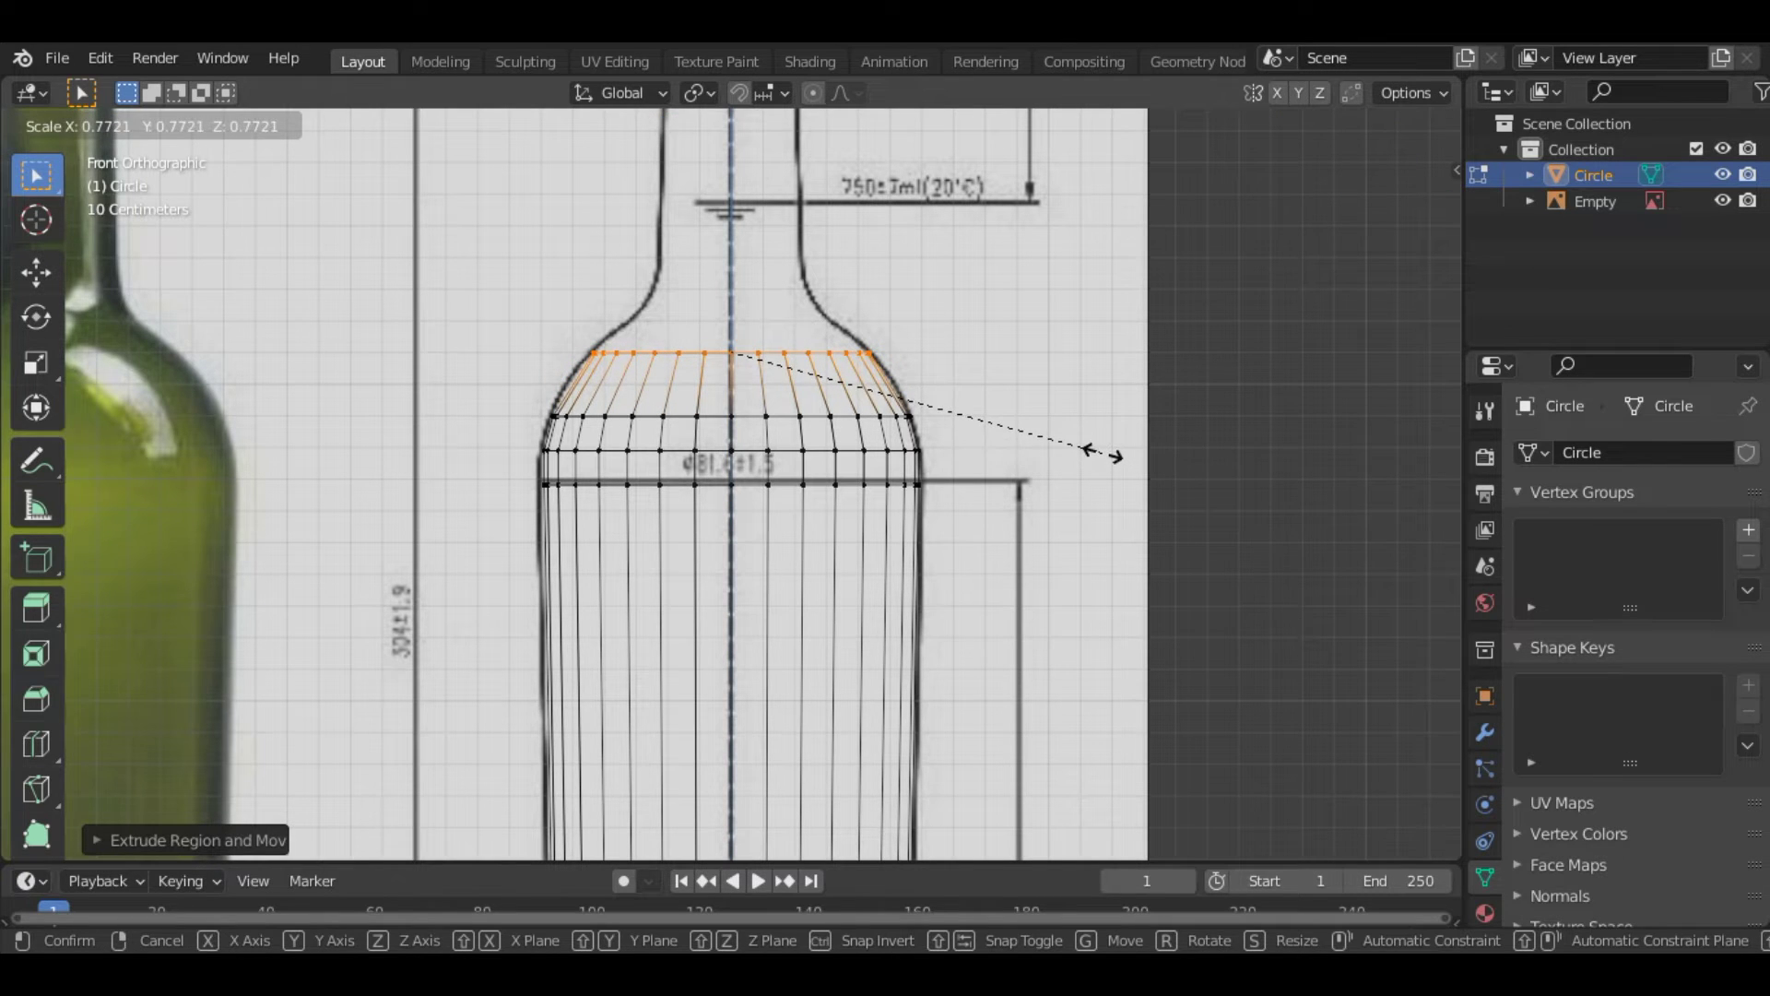
click(1102, 457)
key(ctrl+r)
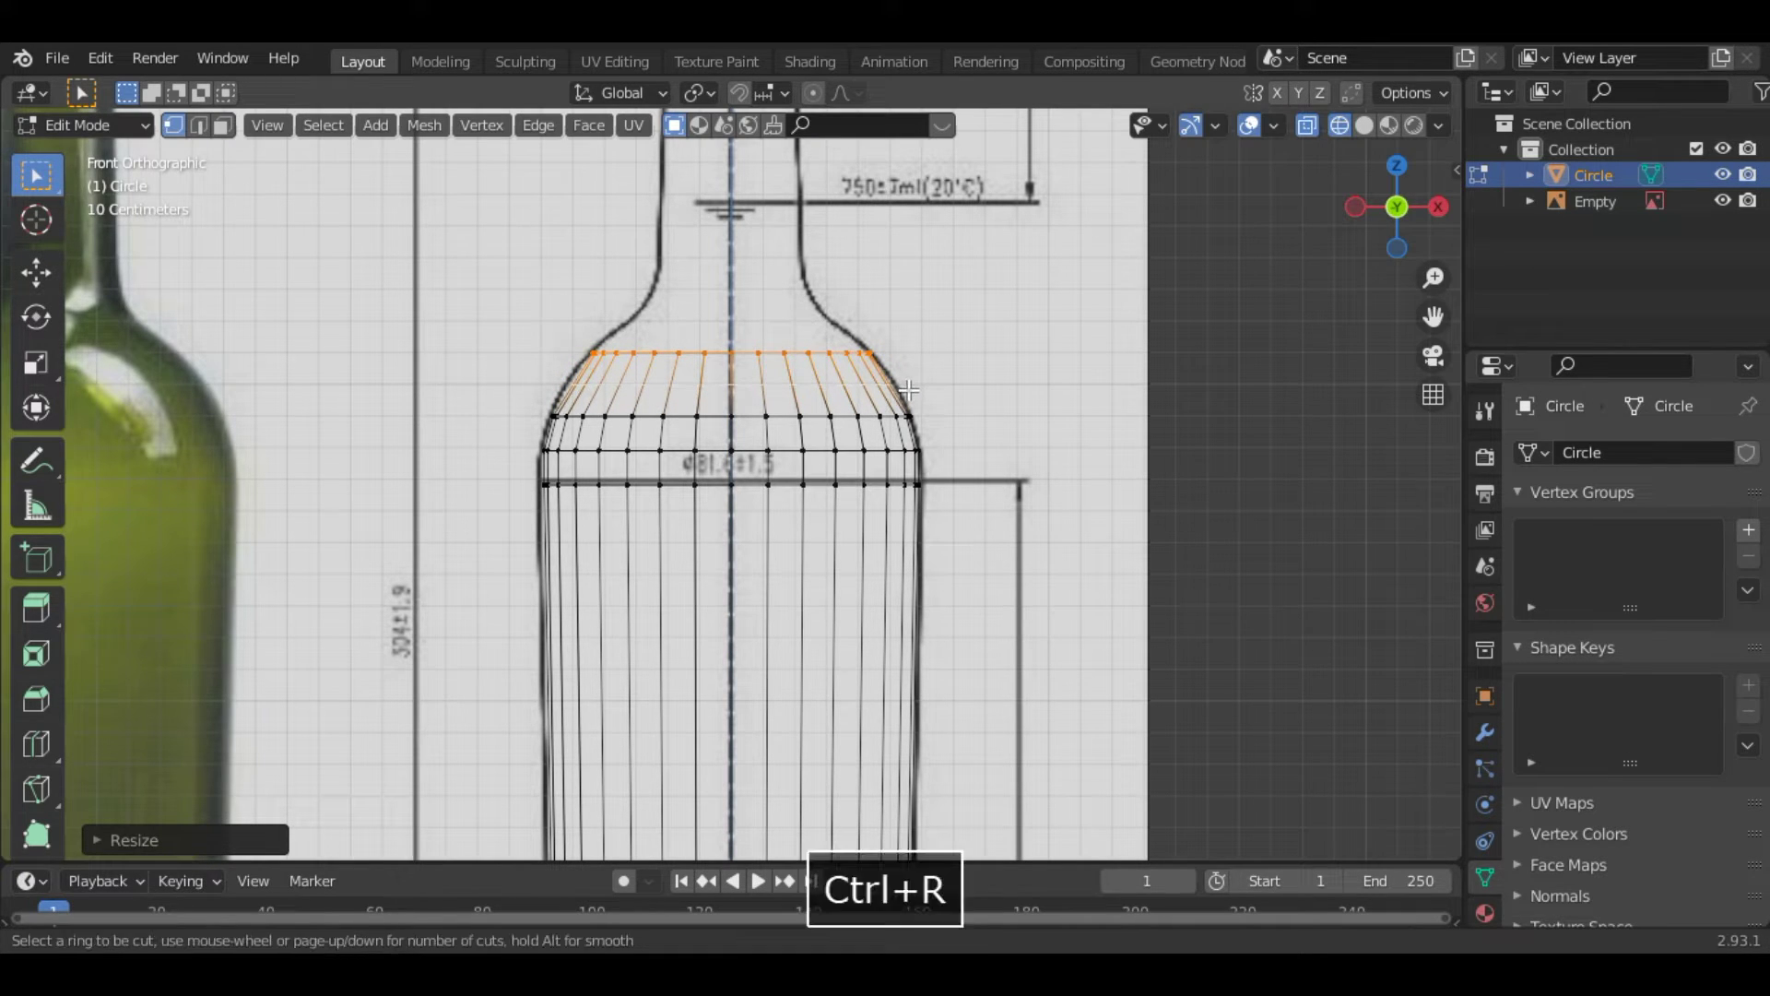
click(901, 384)
right_click(900, 384)
key(s)
key(x)
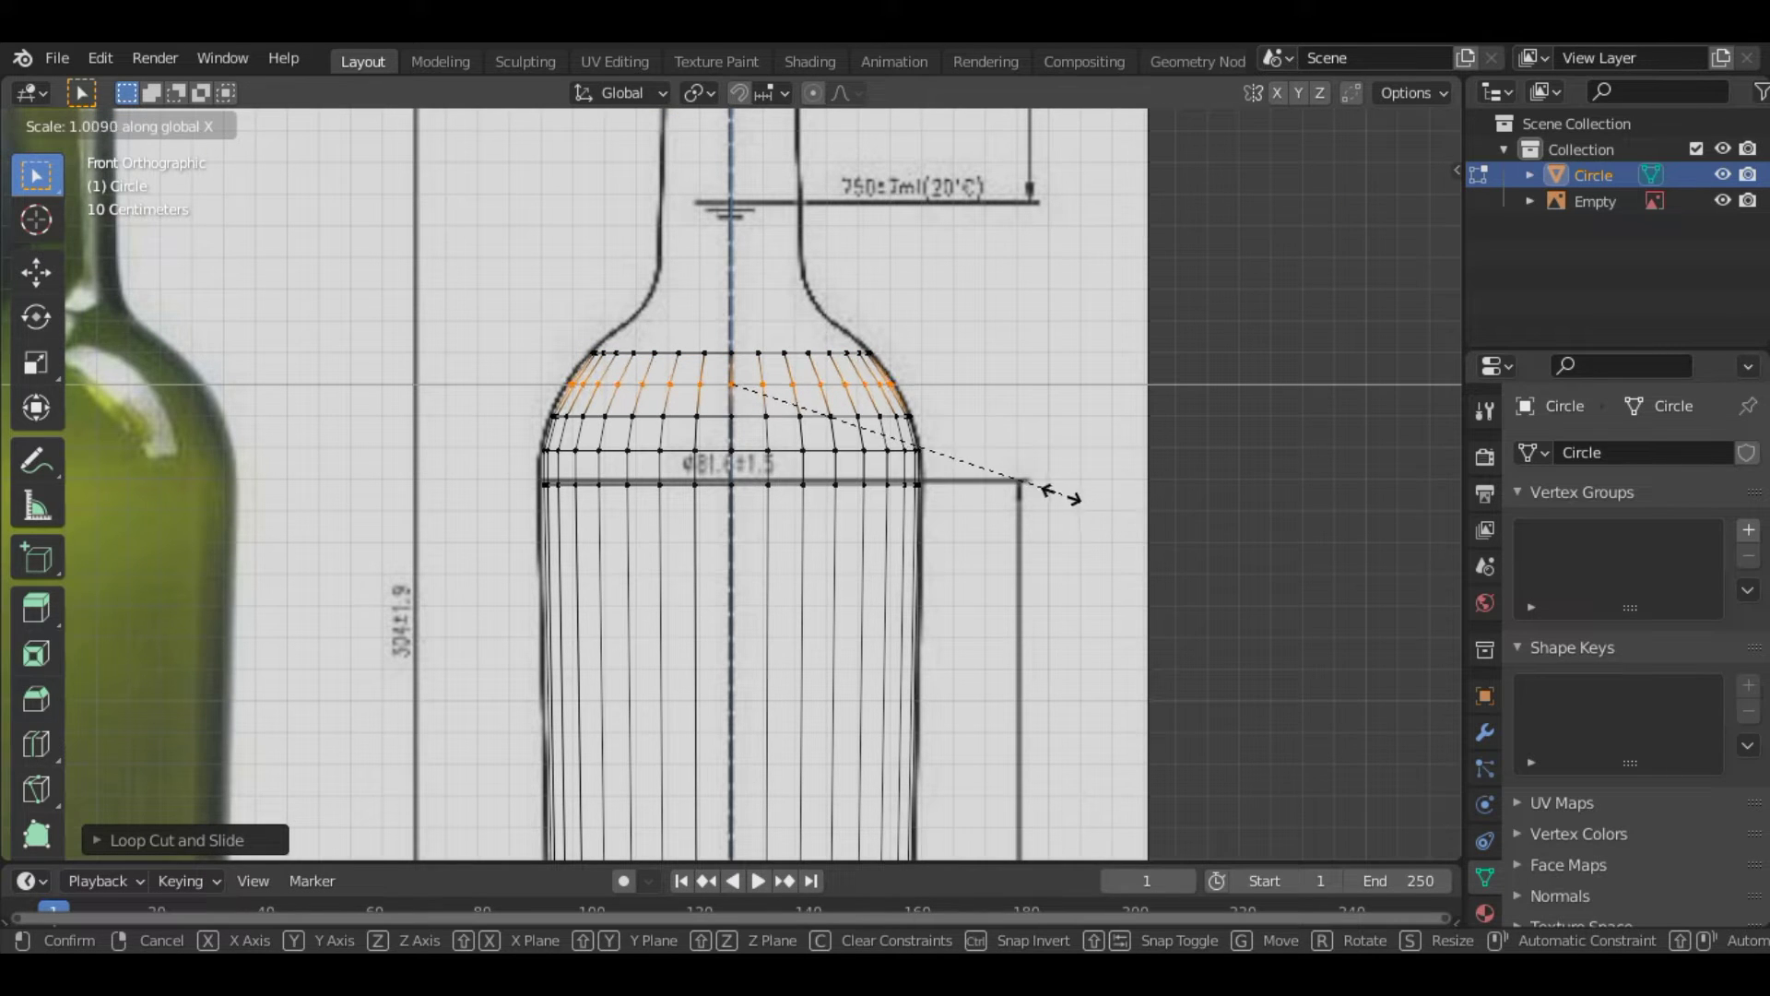
click(1141, 518)
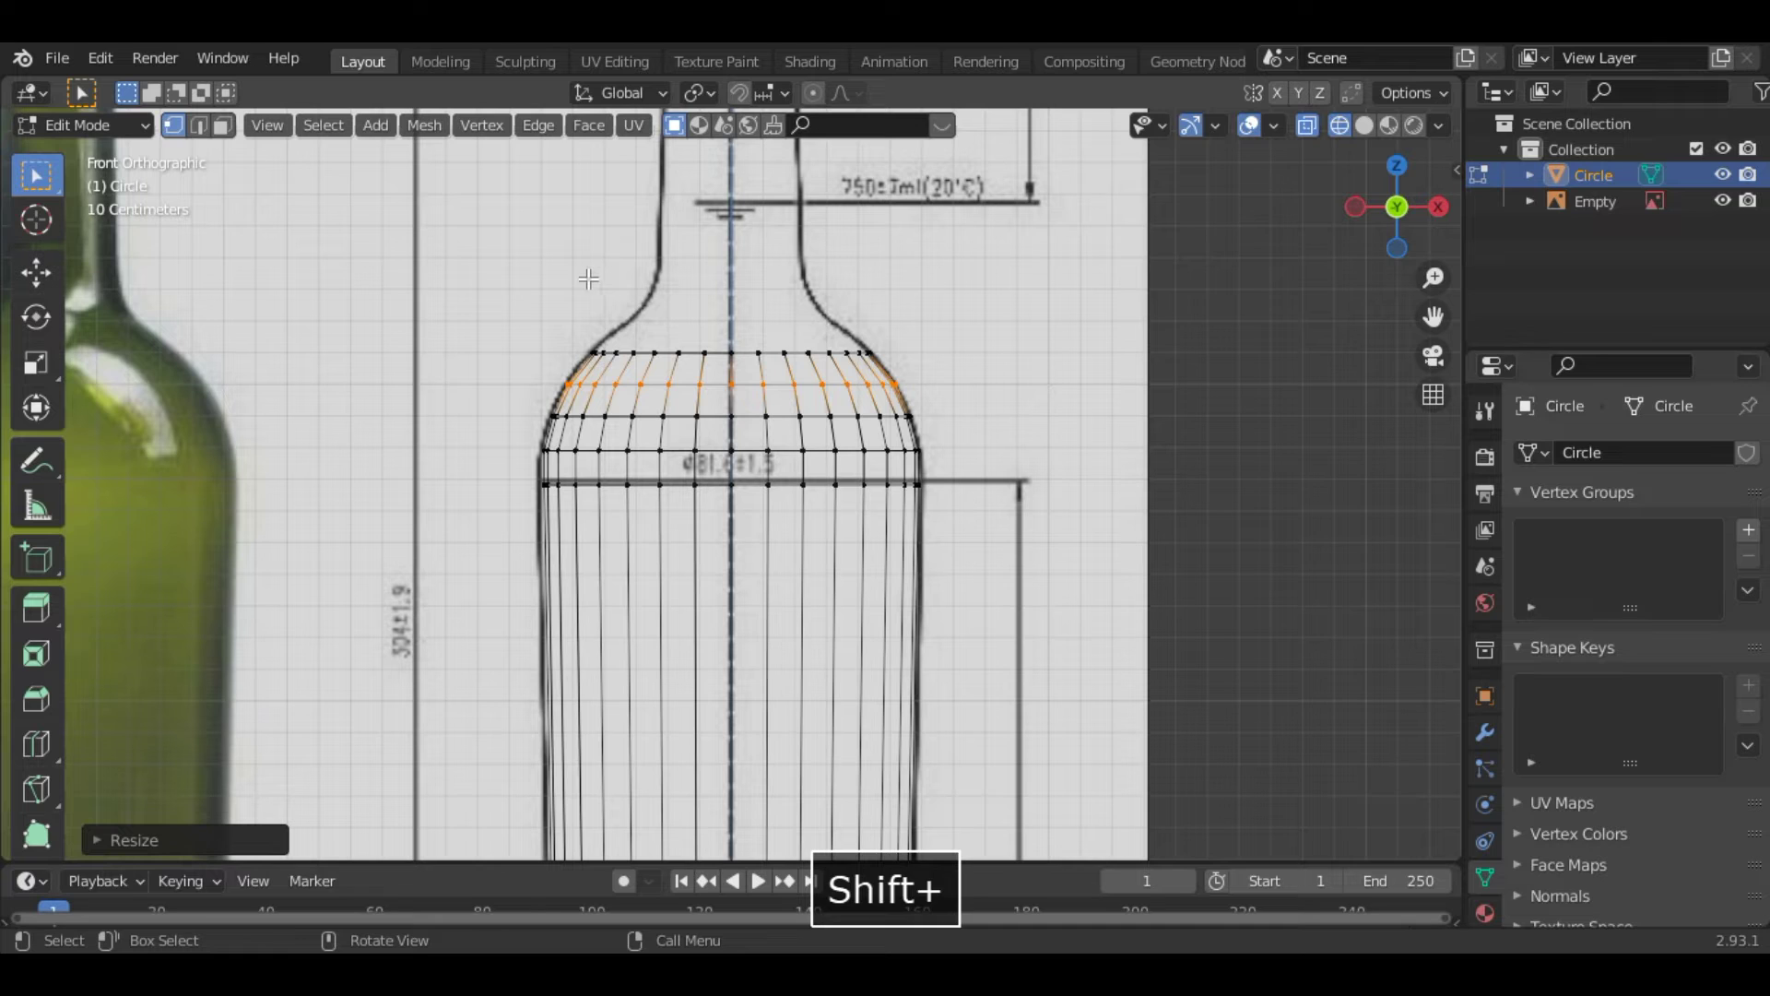
Extrude the uppermost ring upward and narrow it to neck width
shift+drag(569, 314, 943, 369)
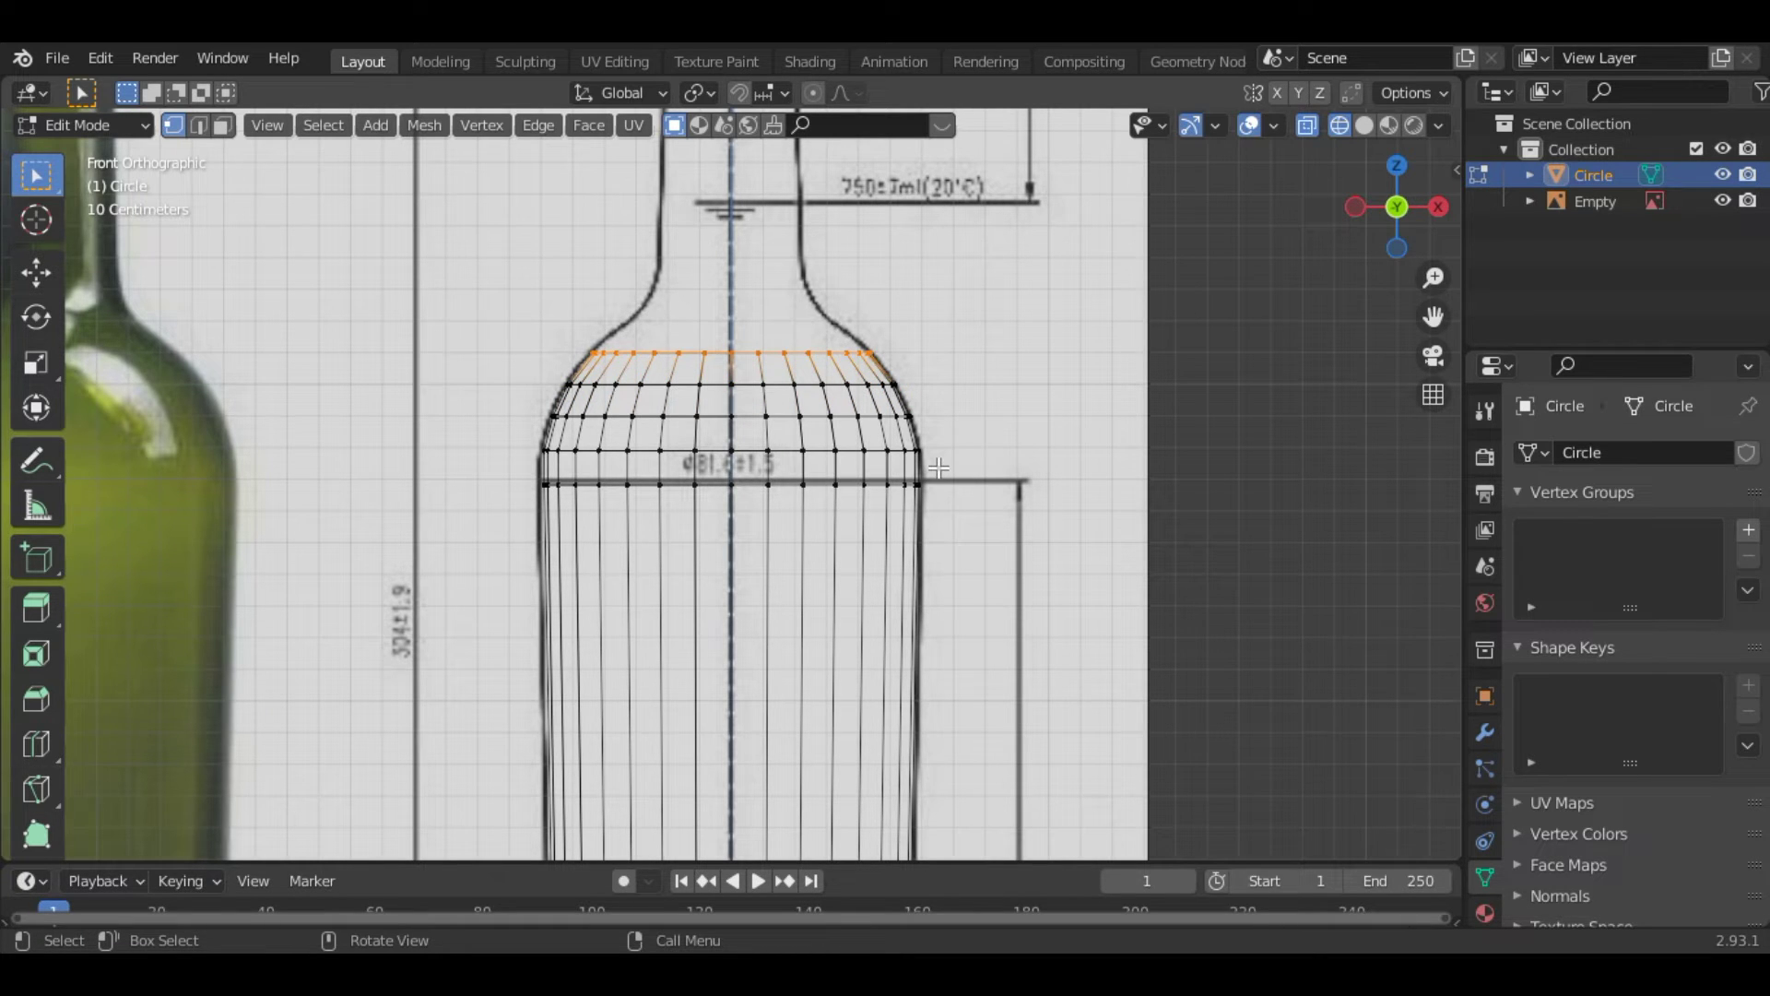
key(e)
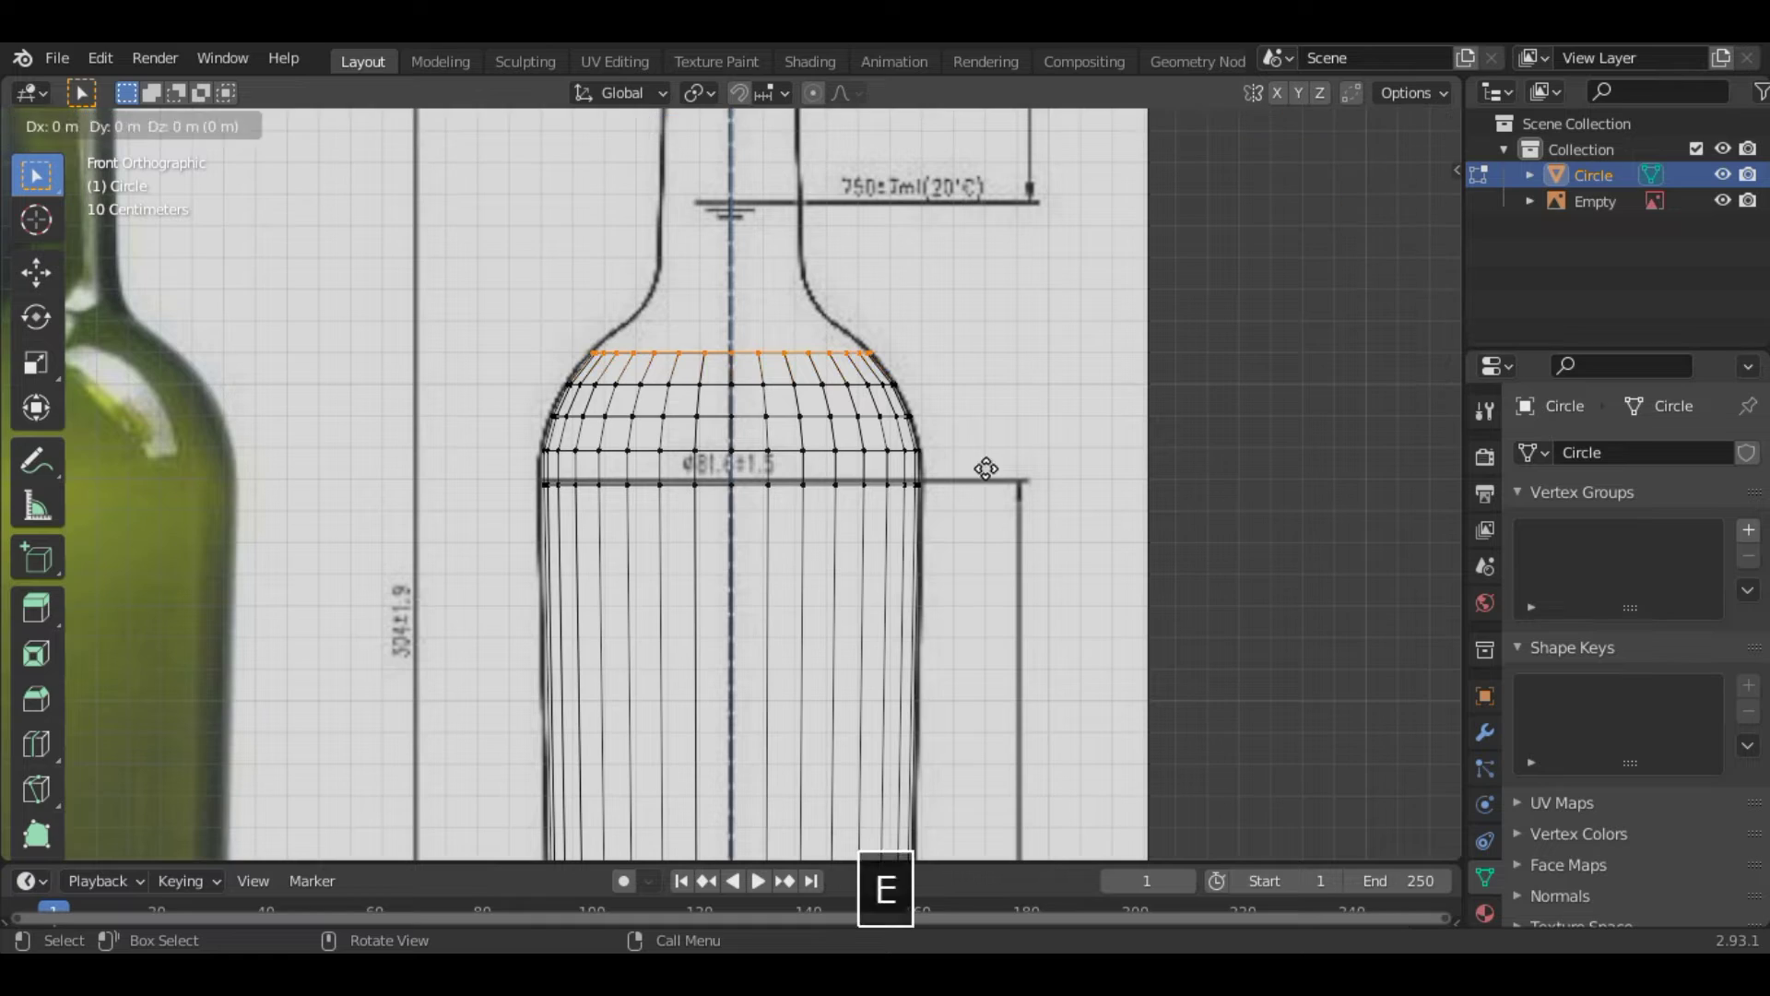
key(z)
key(s)
click(1048, 386)
Extrude the neck ring straight up about 0.876 m to the base of the cap
middle_drag(1051, 364, 887, 252)
key(KP_1)
key(KP_Decimal)
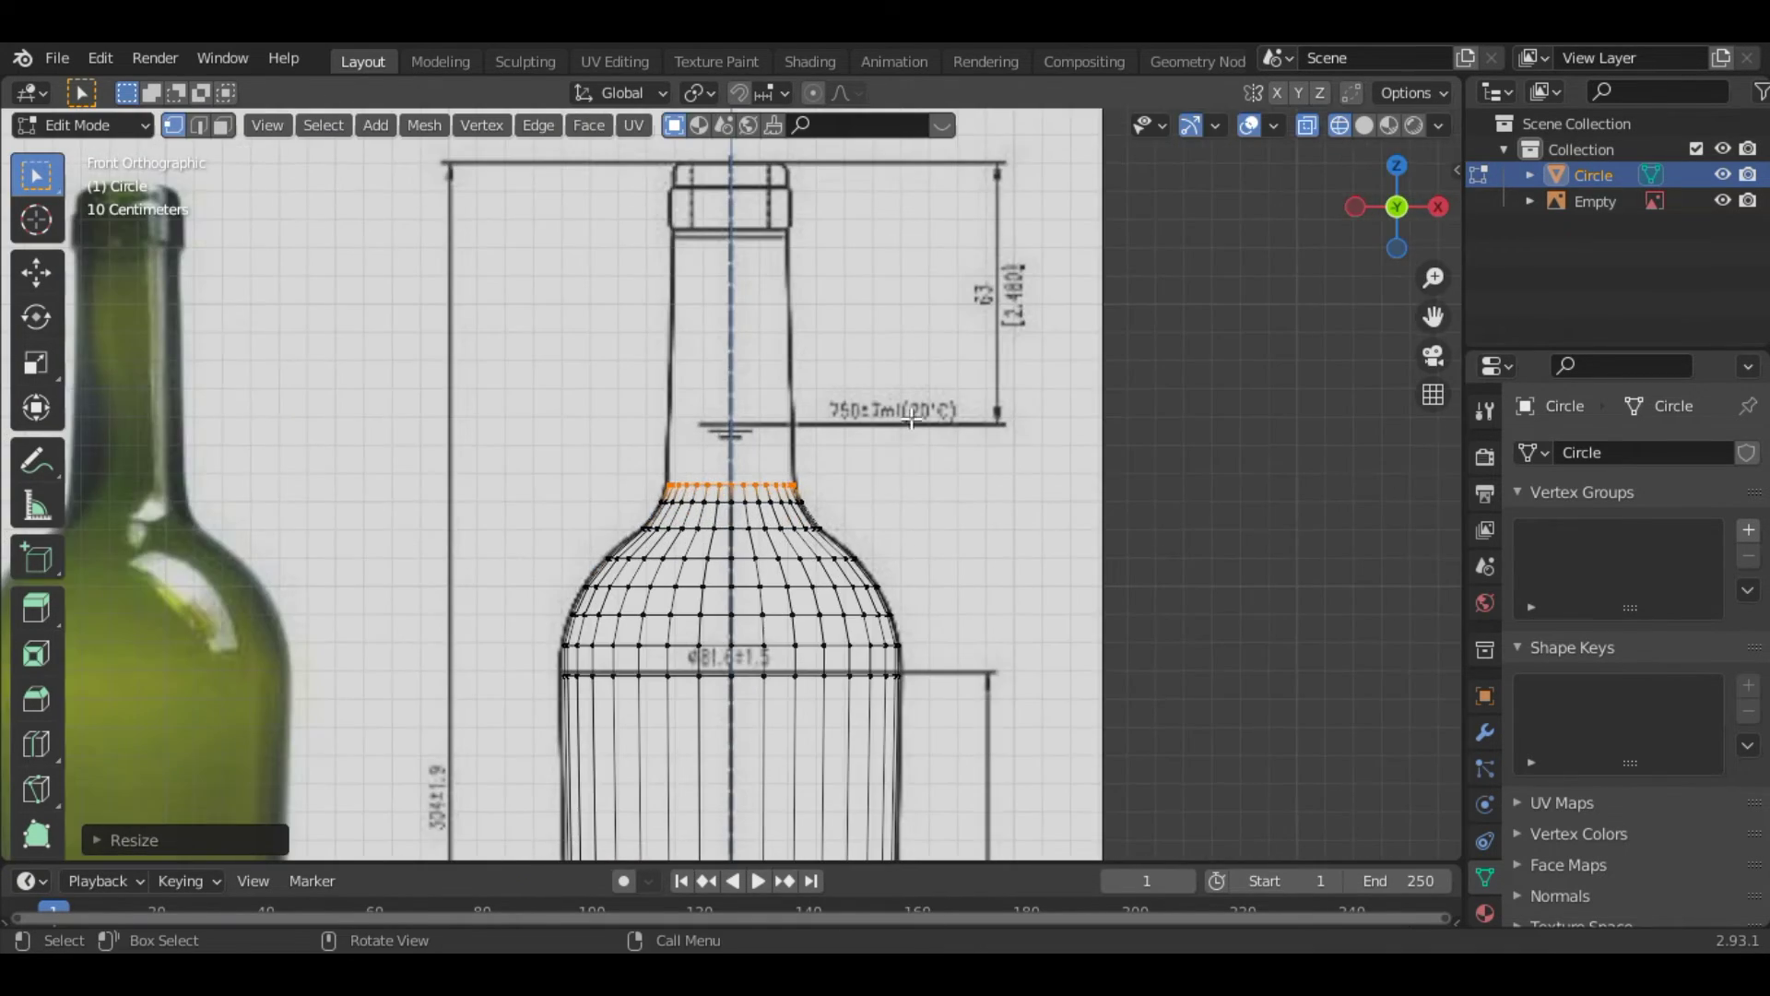
key(e)
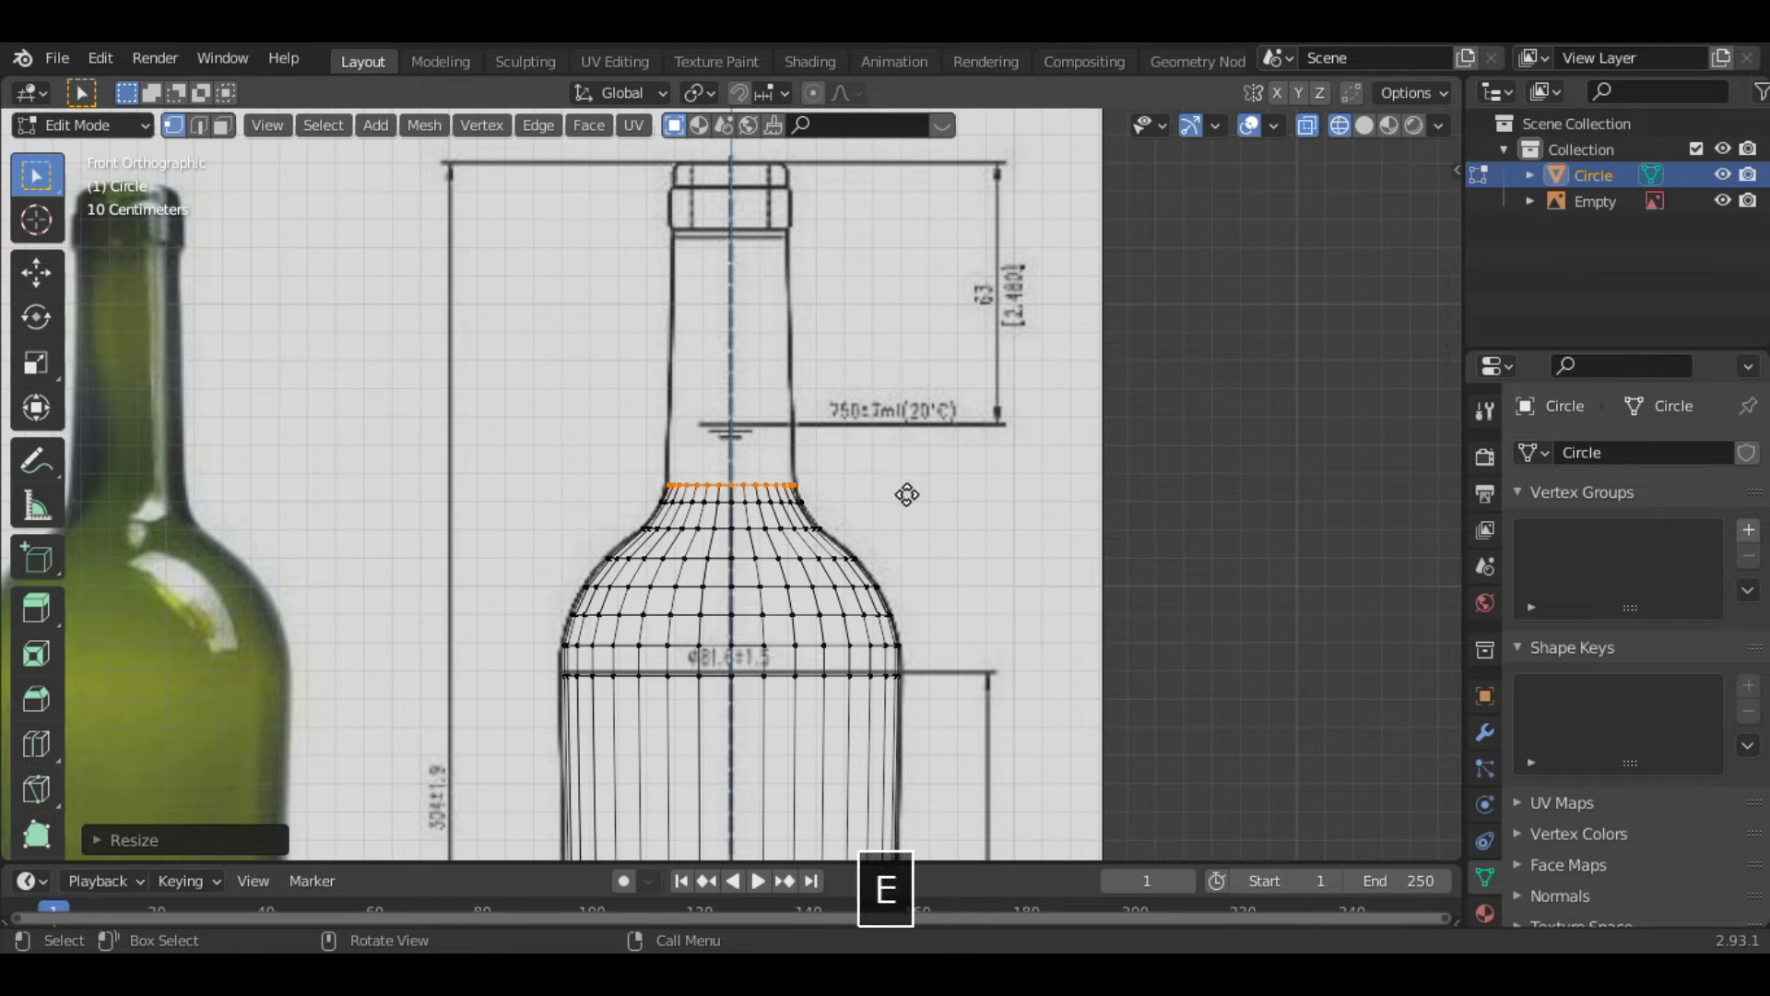
key(z)
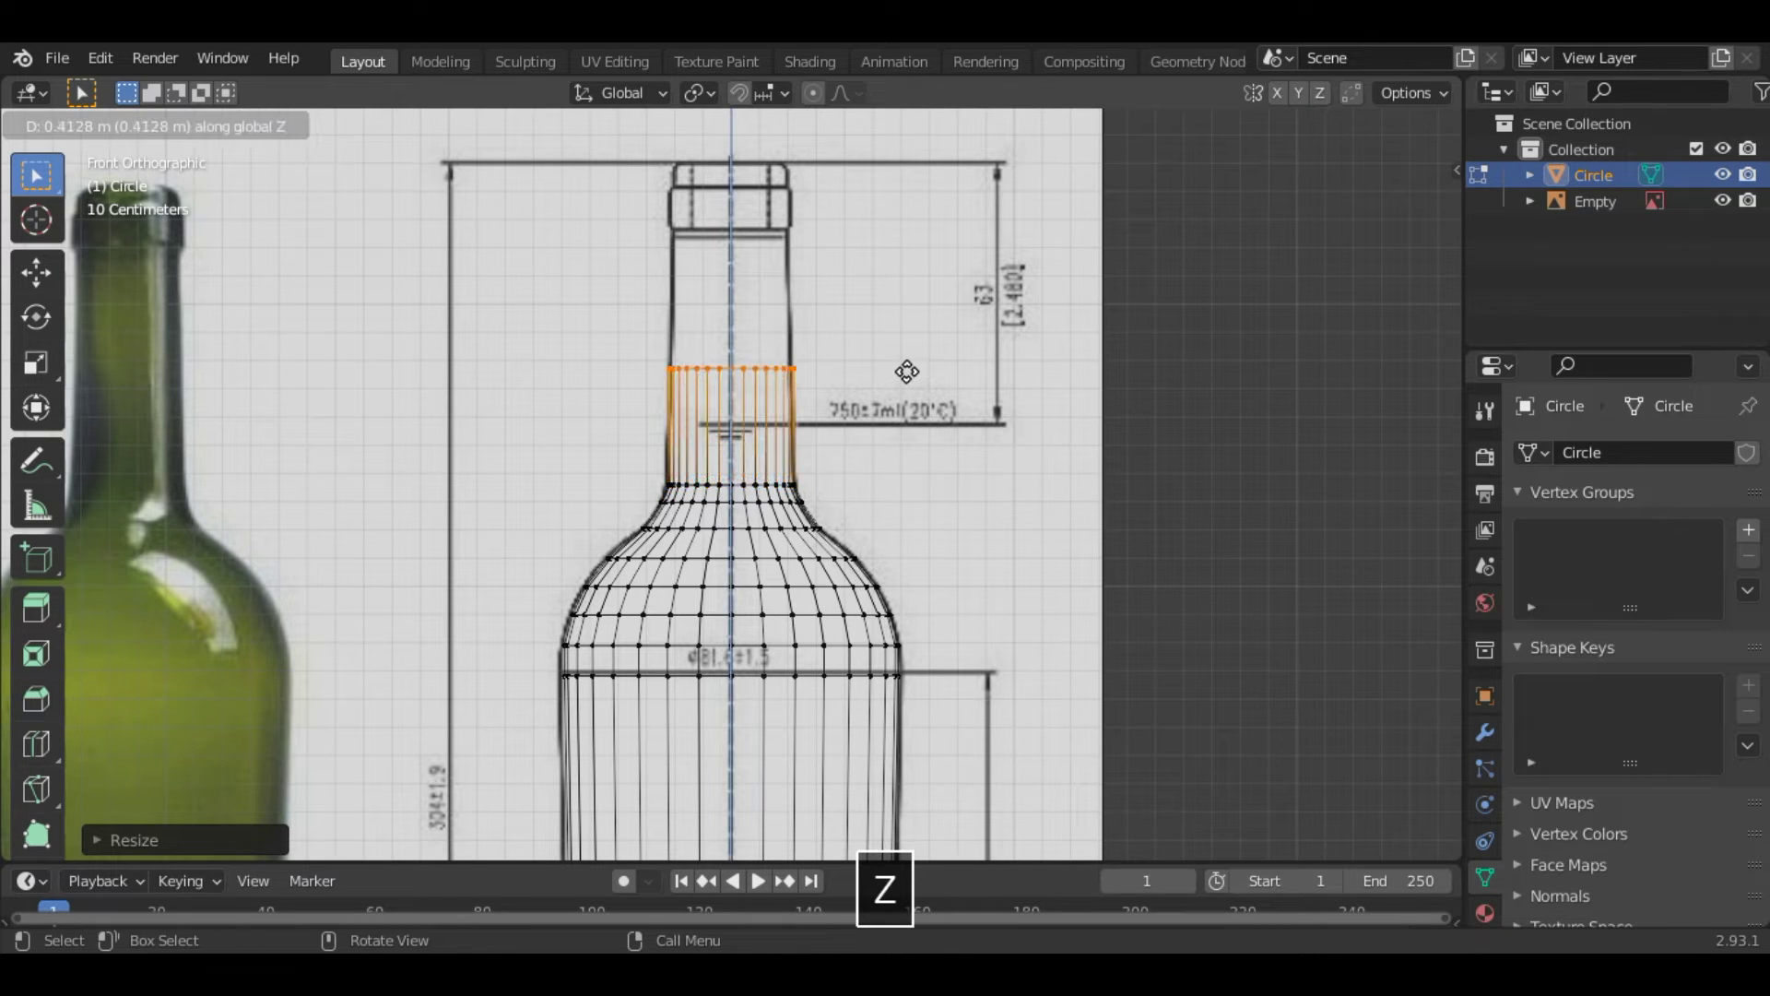
click(925, 246)
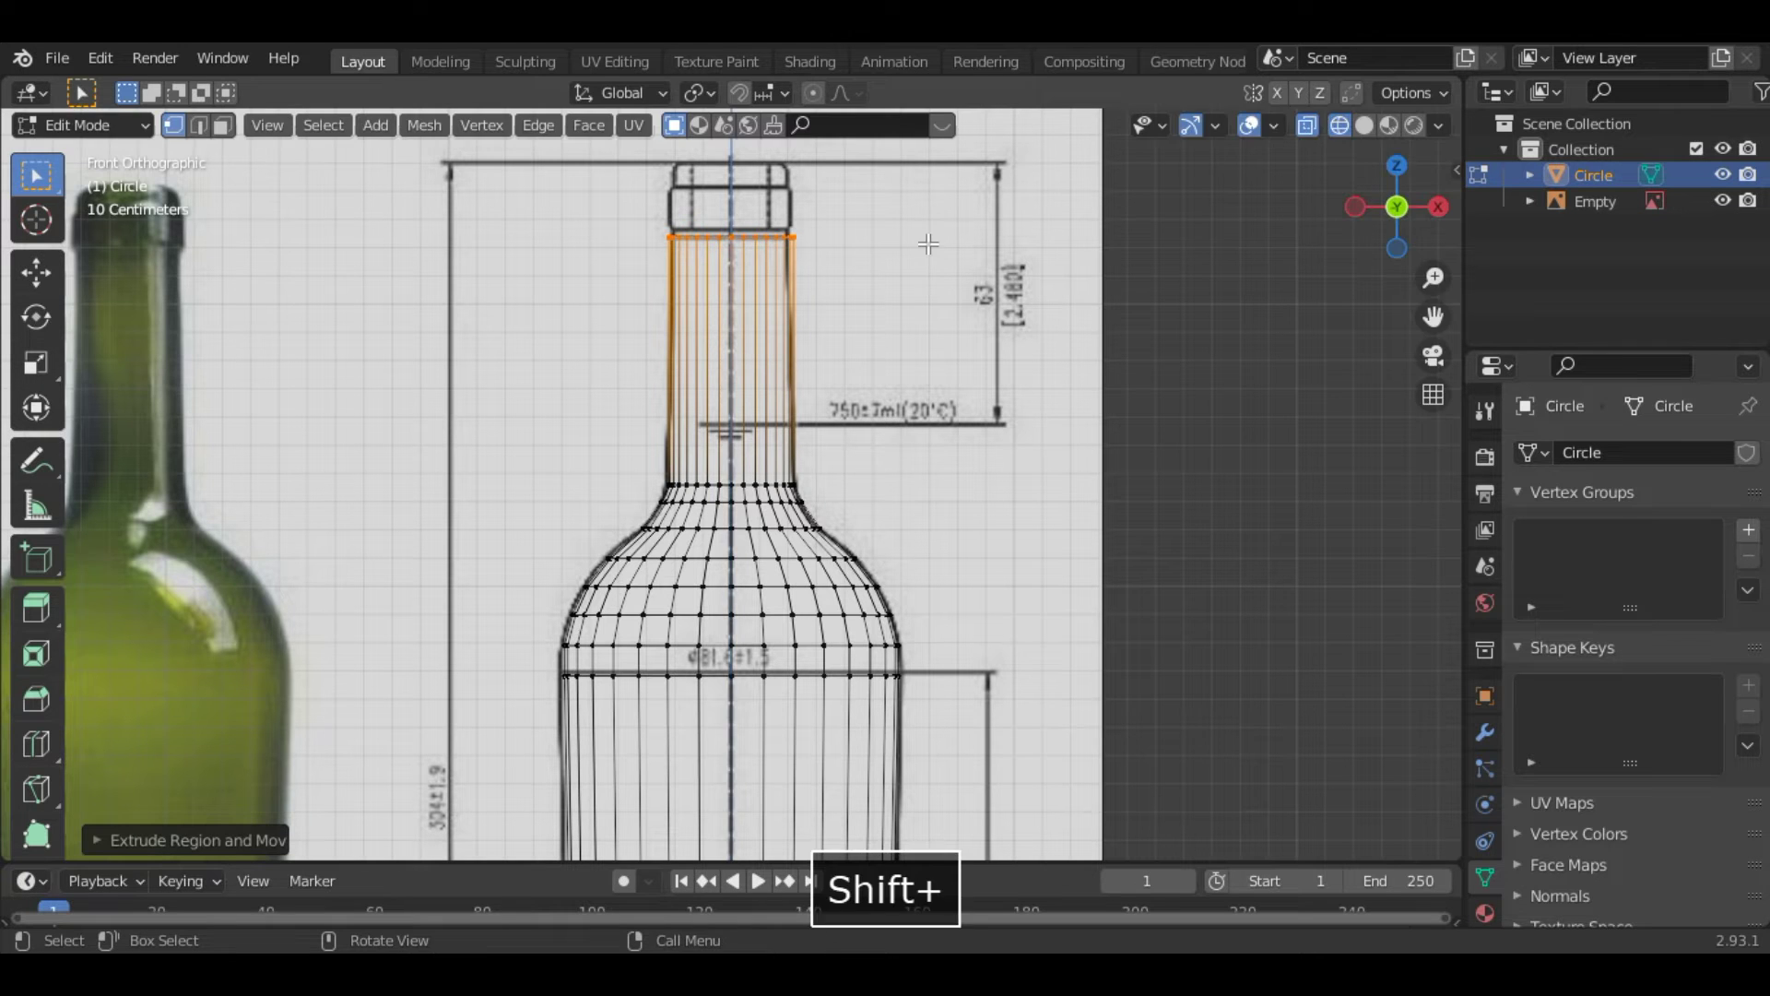
key(KP_Decimal)
key(KP_1)
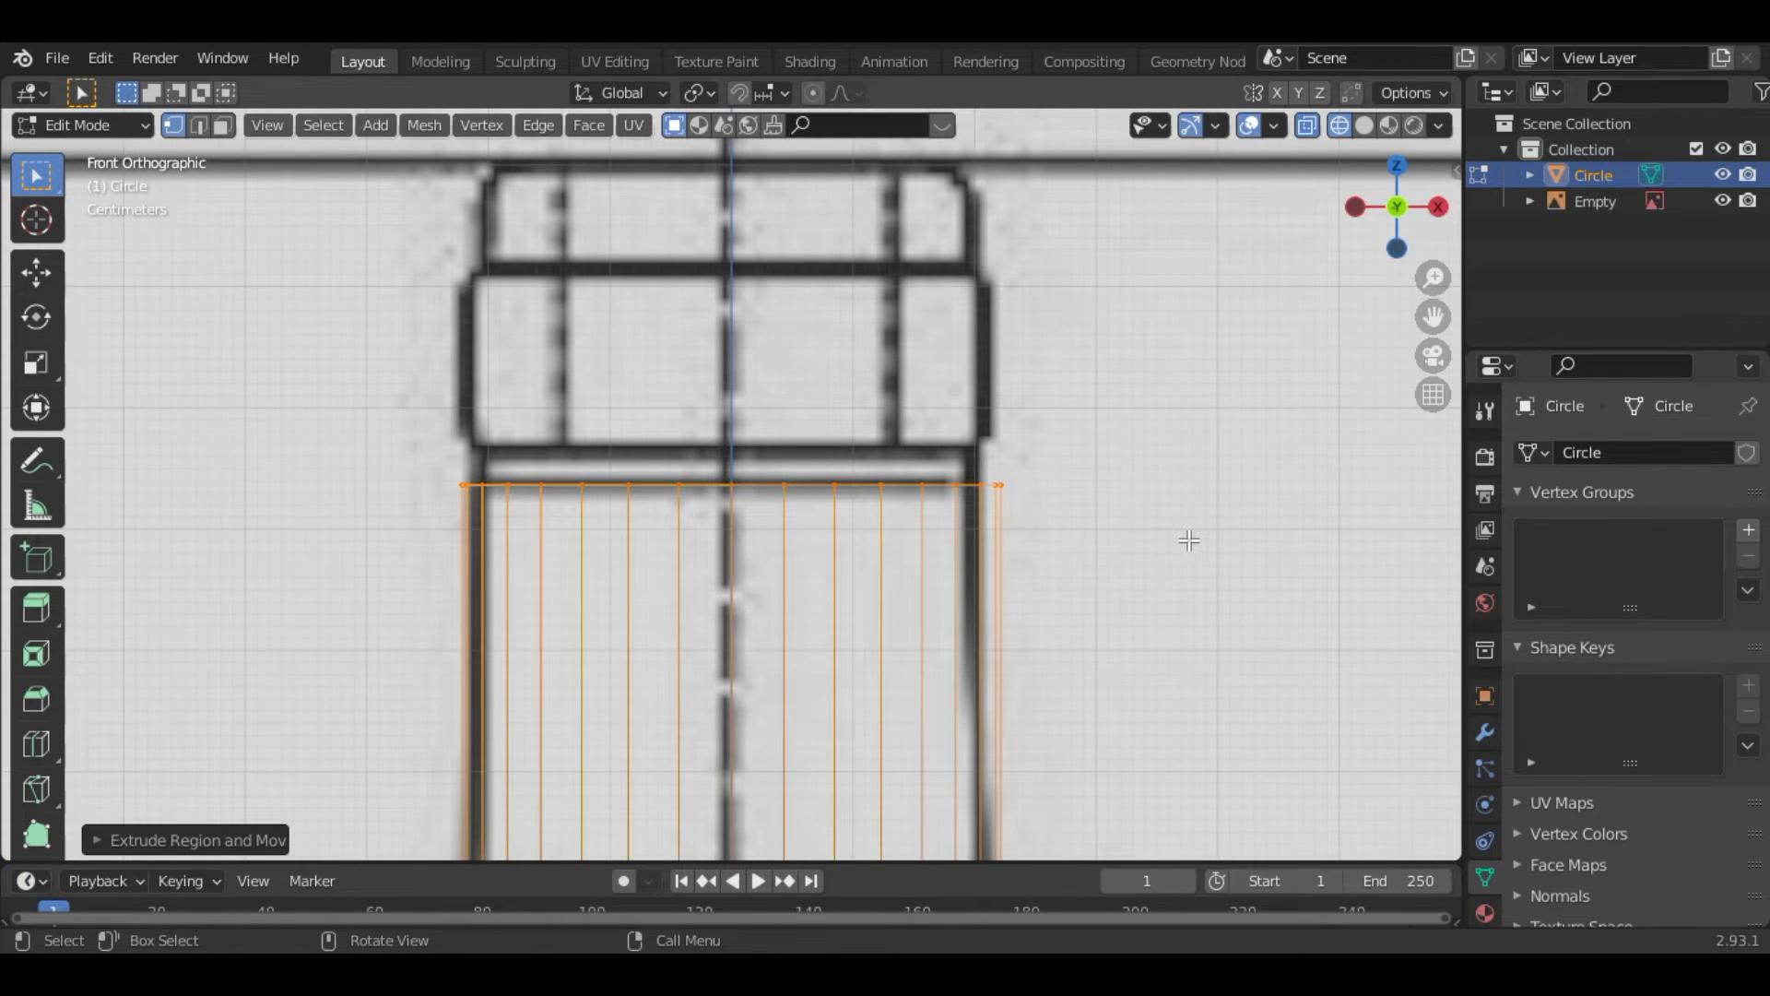
Extrude a small raised ring atop the neck, then flare a new ring out to lip width
key(e)
key(s)
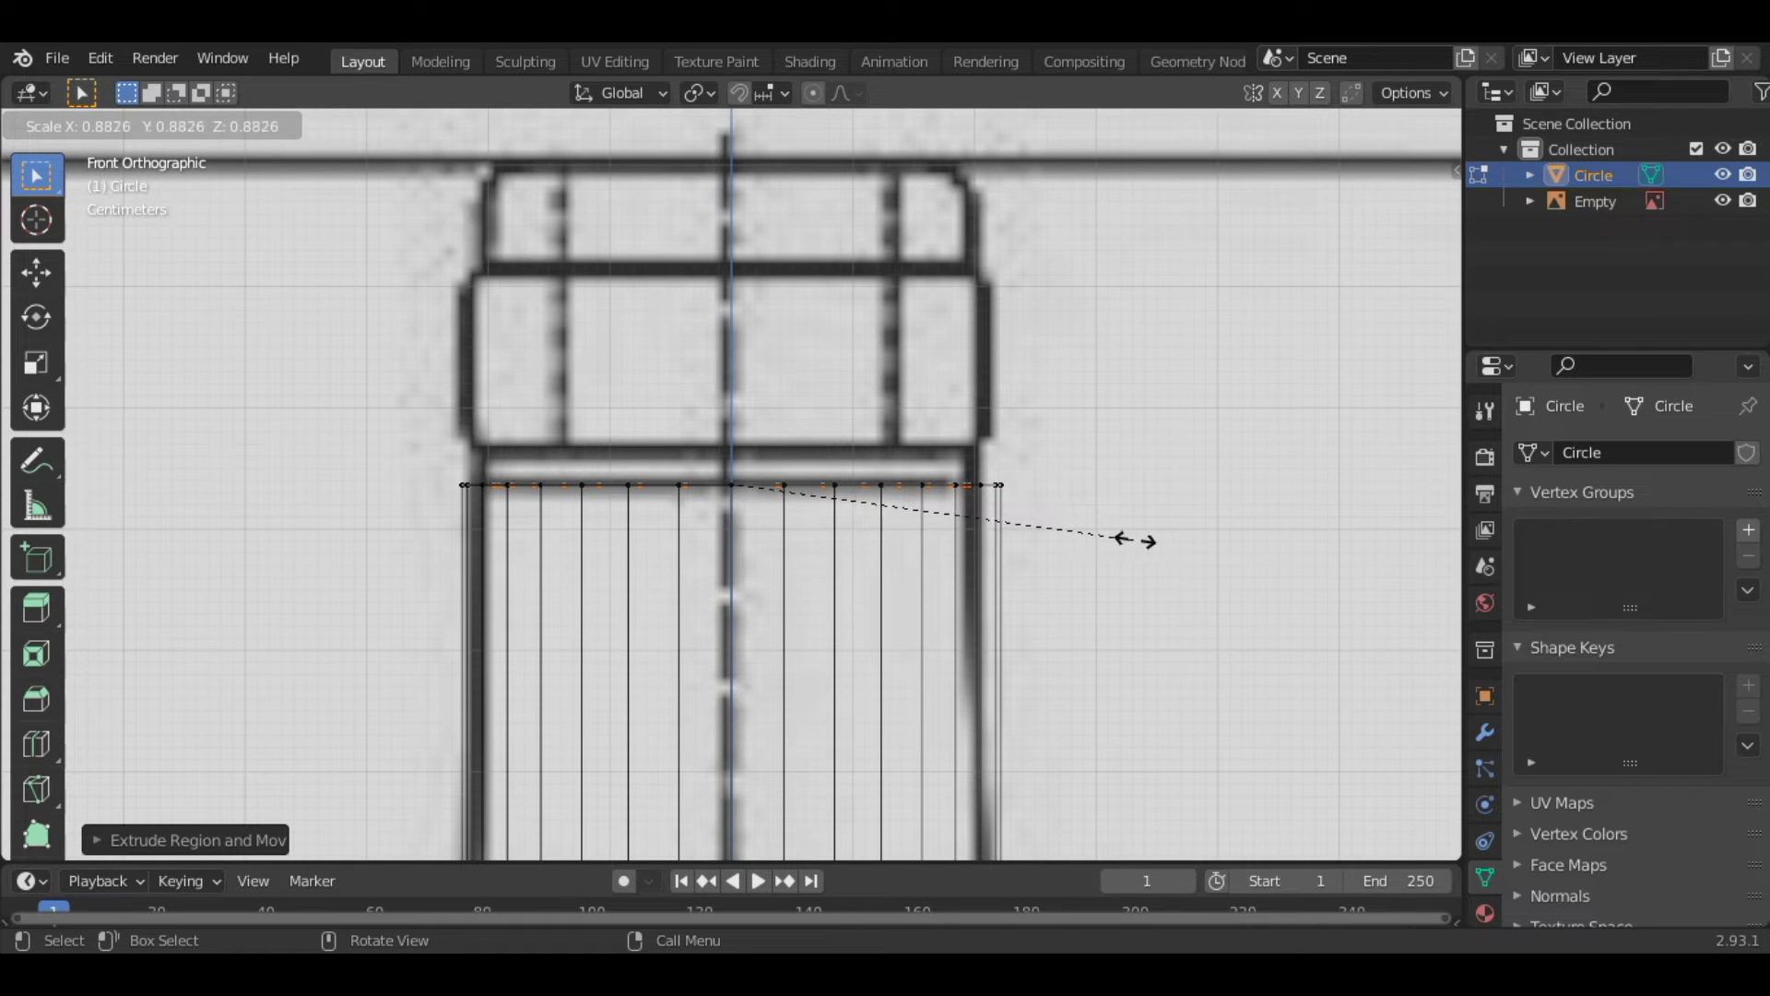
right_click(1102, 559)
key(e)
key(z)
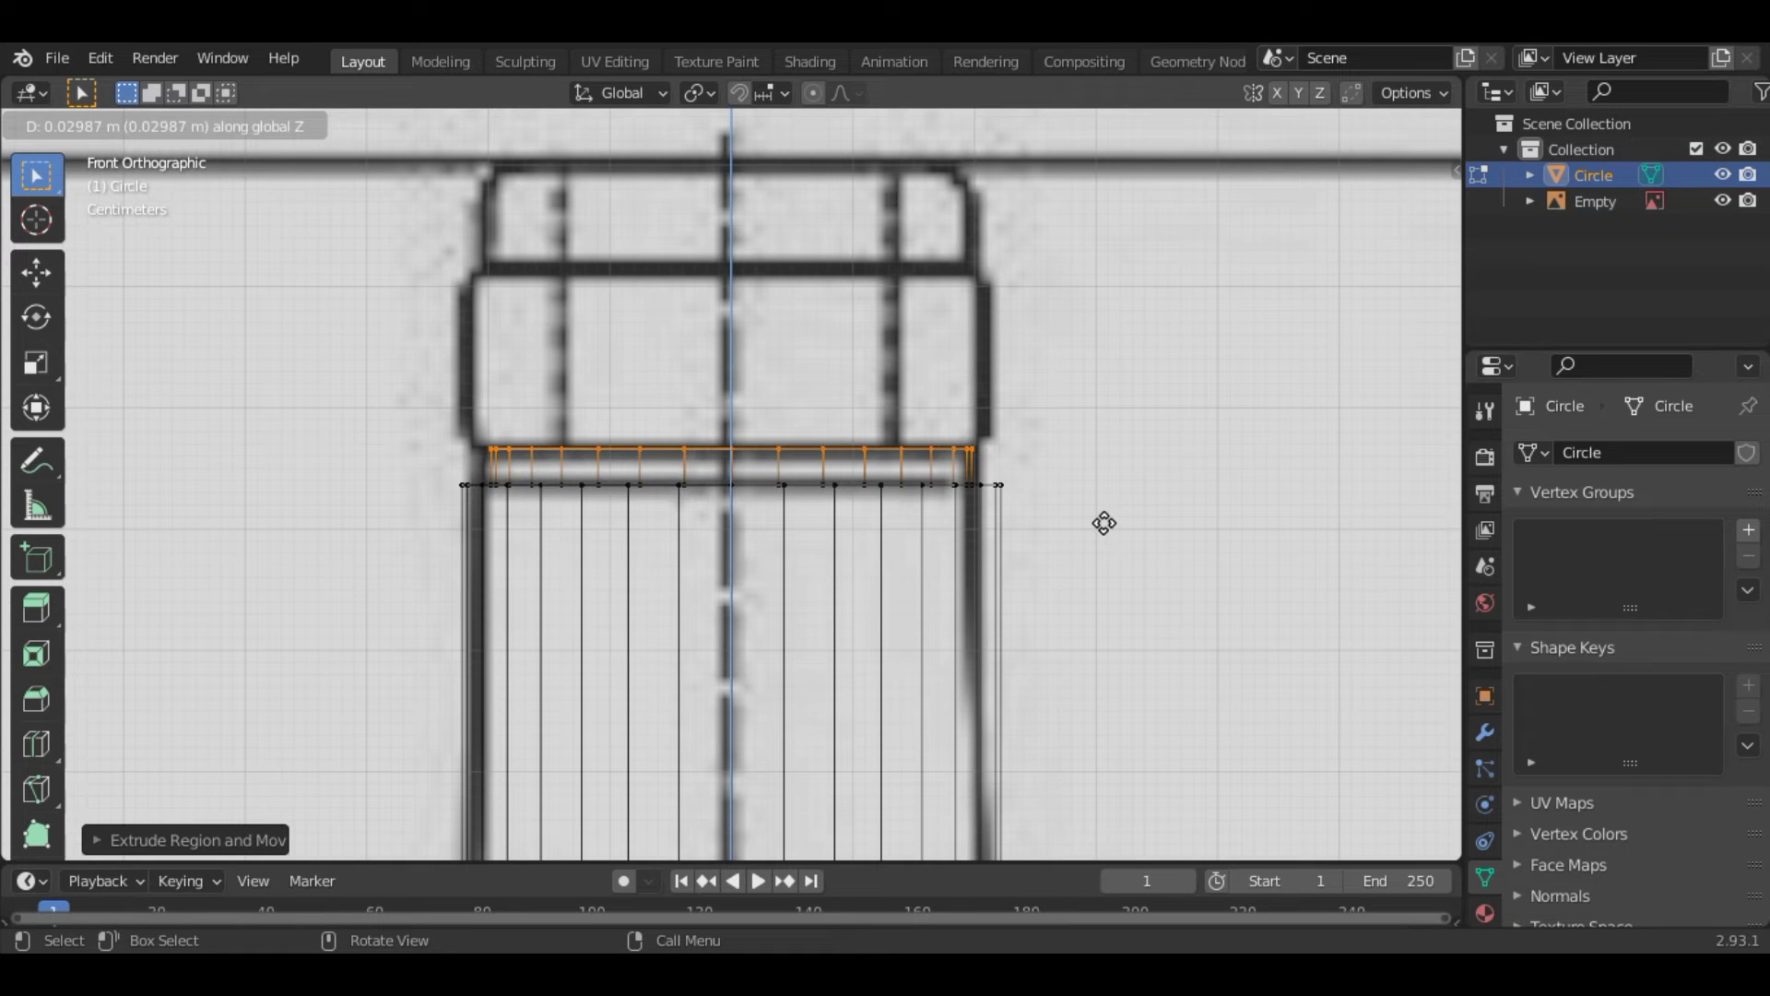
click(1106, 522)
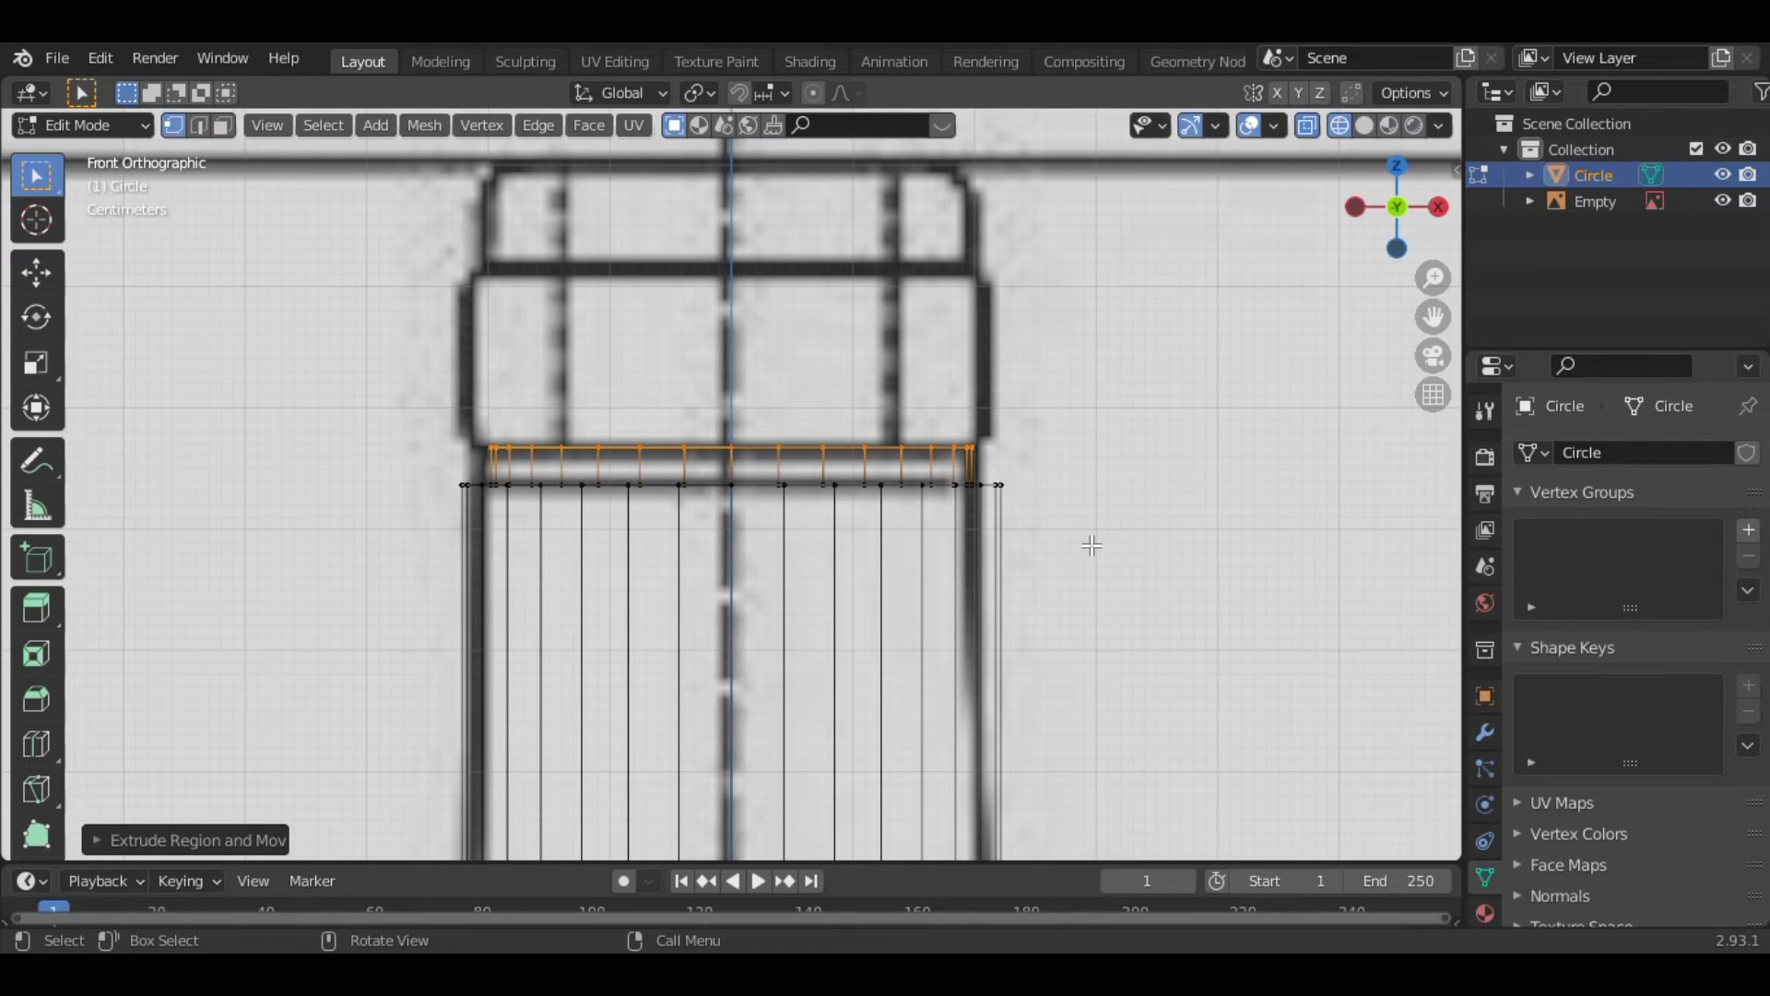
key(e)
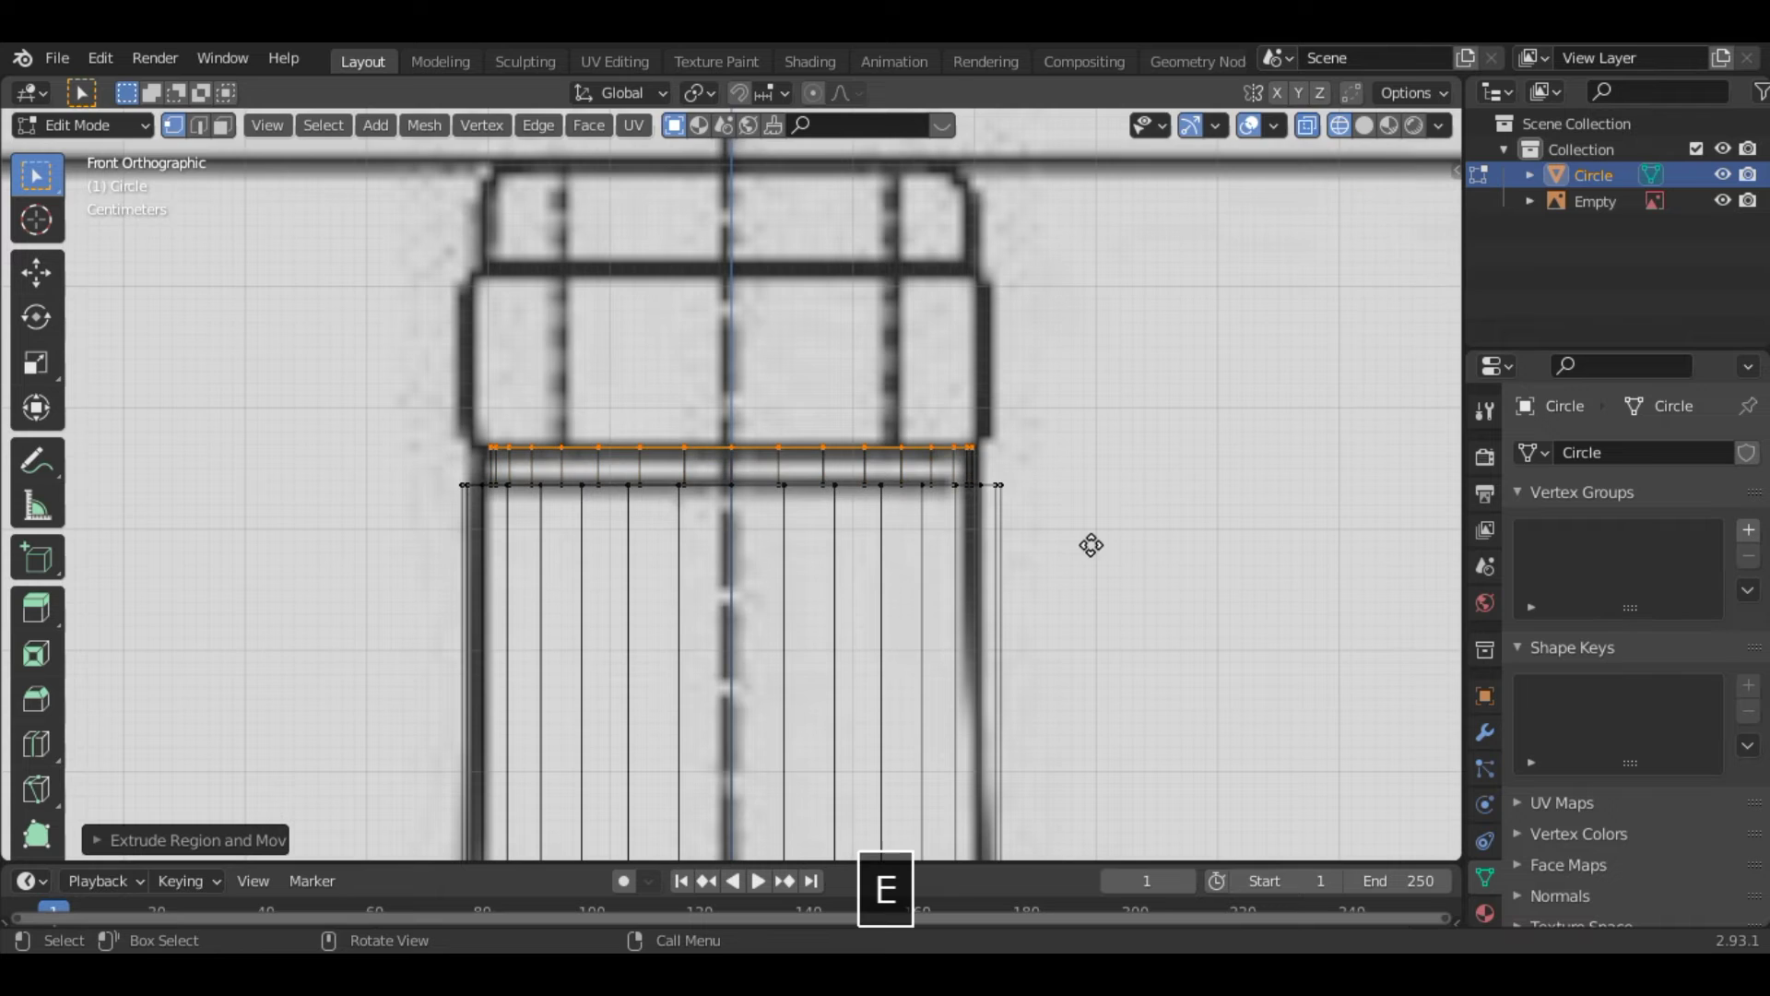
key(s)
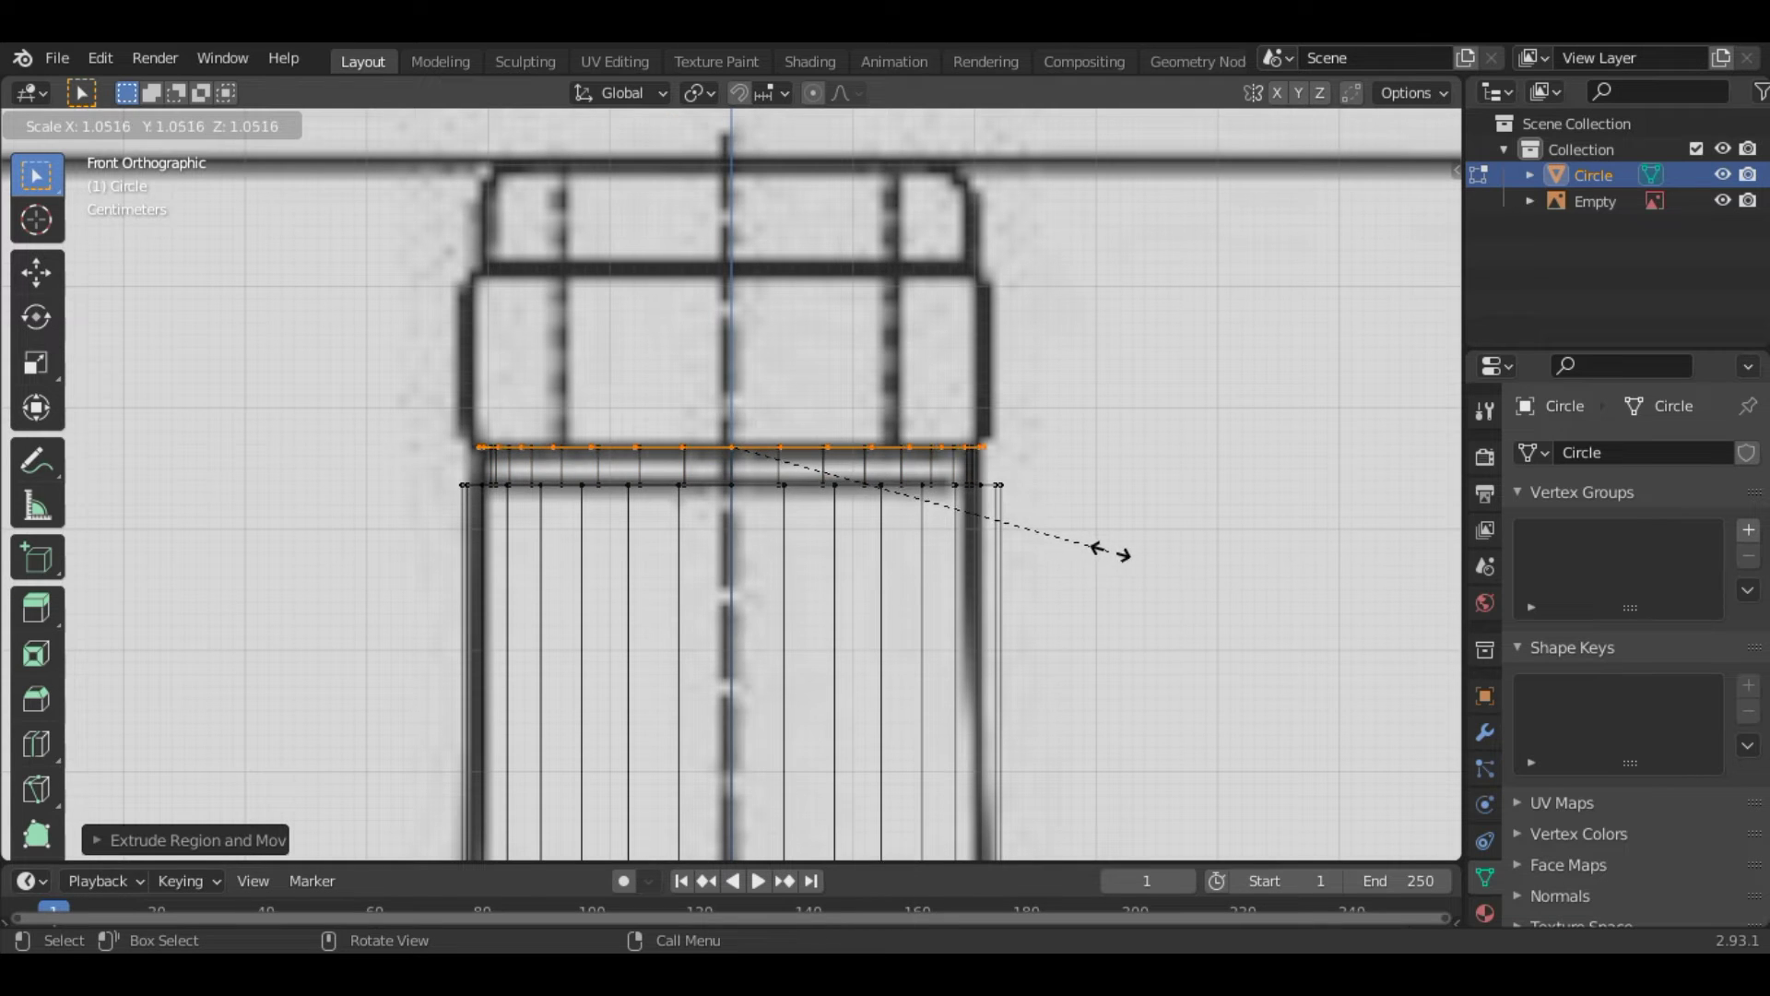
click(1111, 552)
Extrude the lip band upward, narrow its top slightly, and add a small upward step
key(e)
key(z)
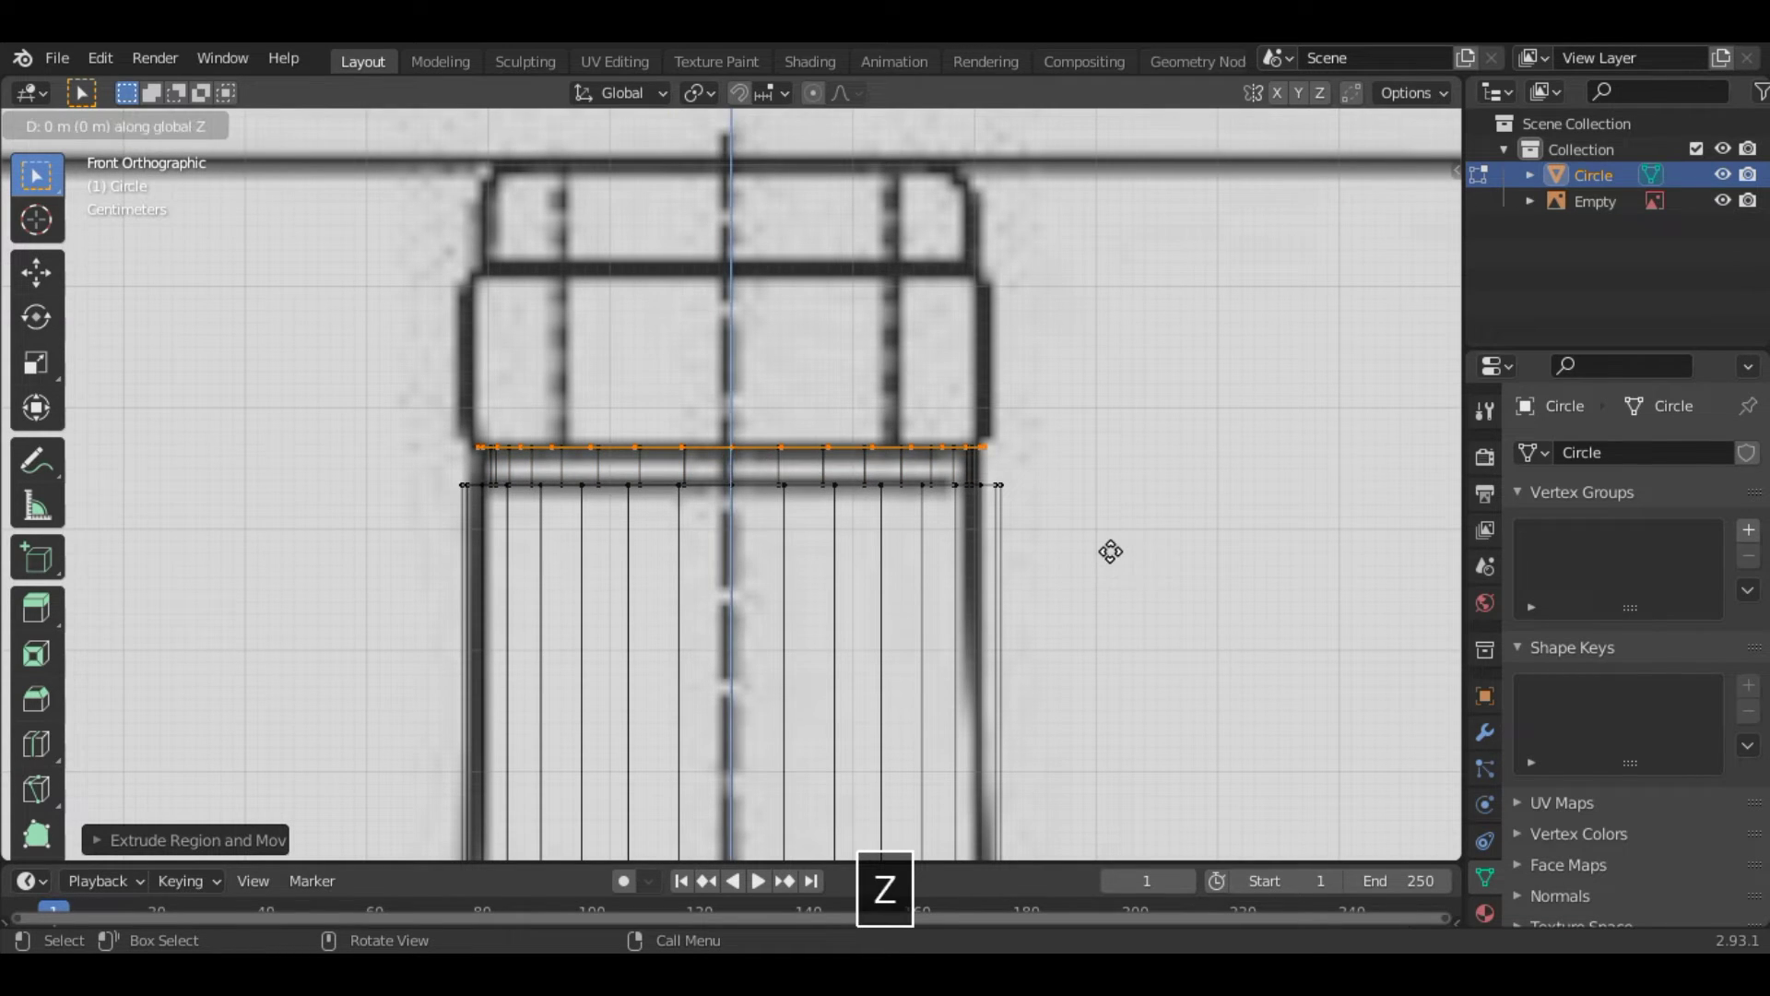
click(1105, 381)
key(s)
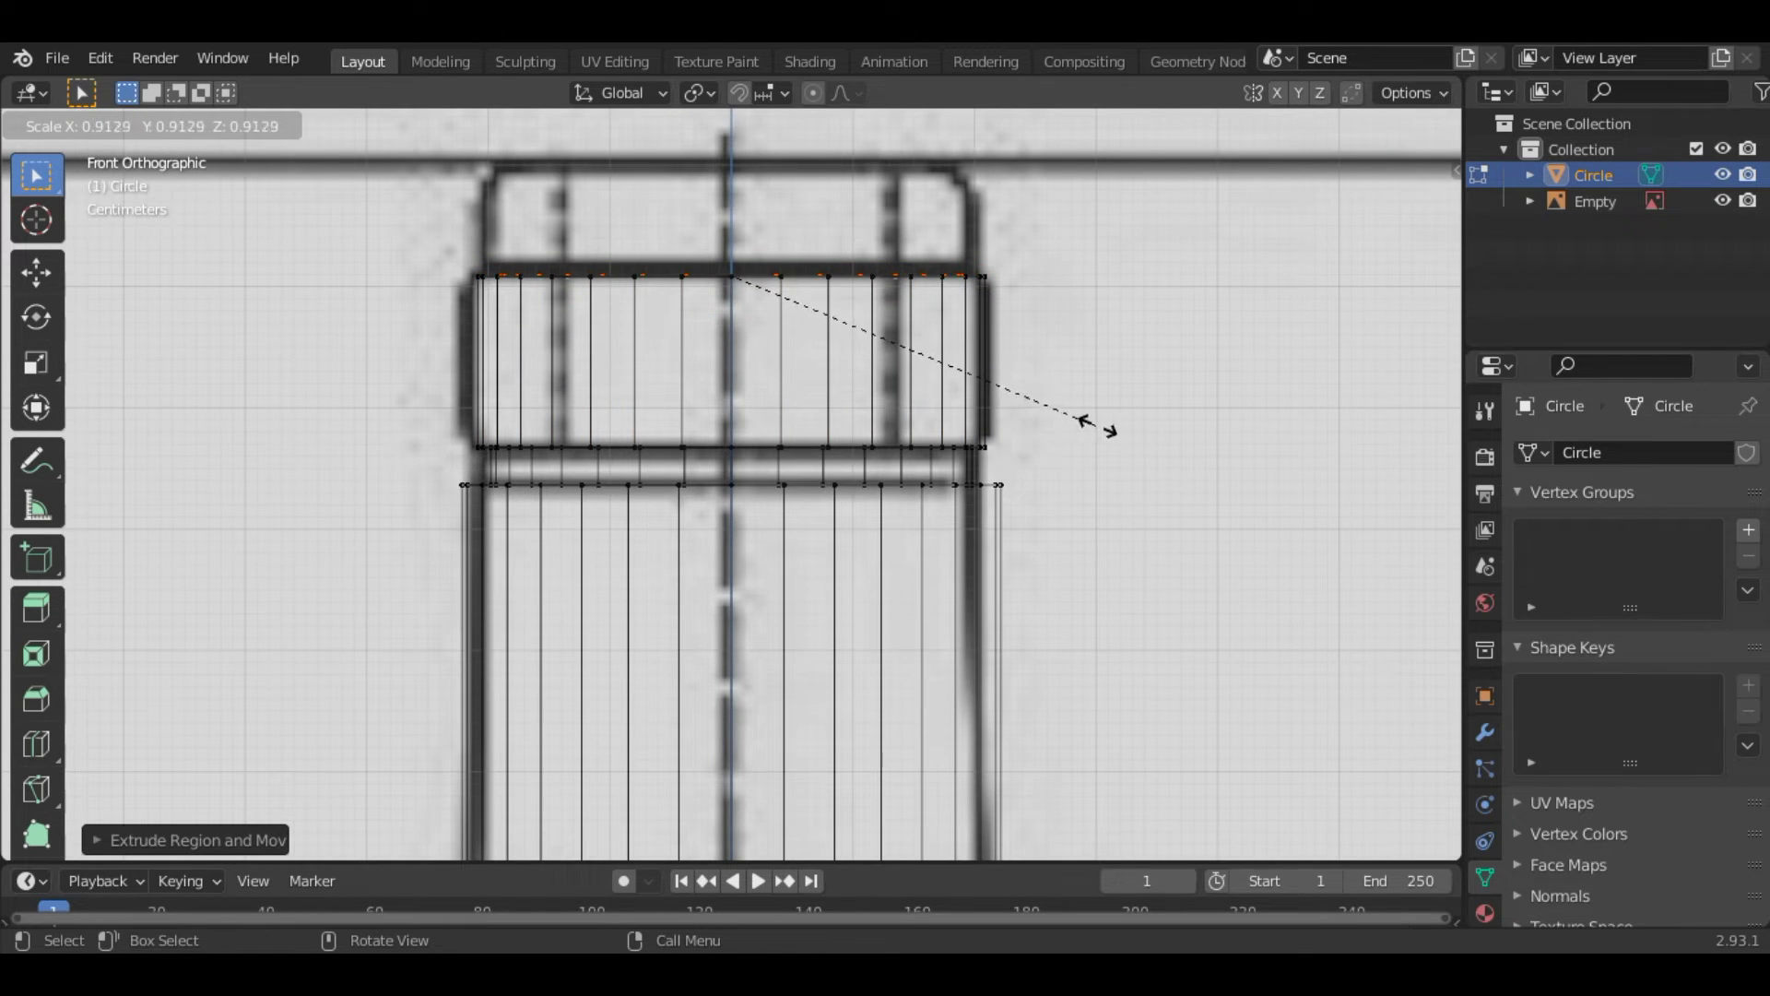
click(1102, 425)
key(e)
key(z)
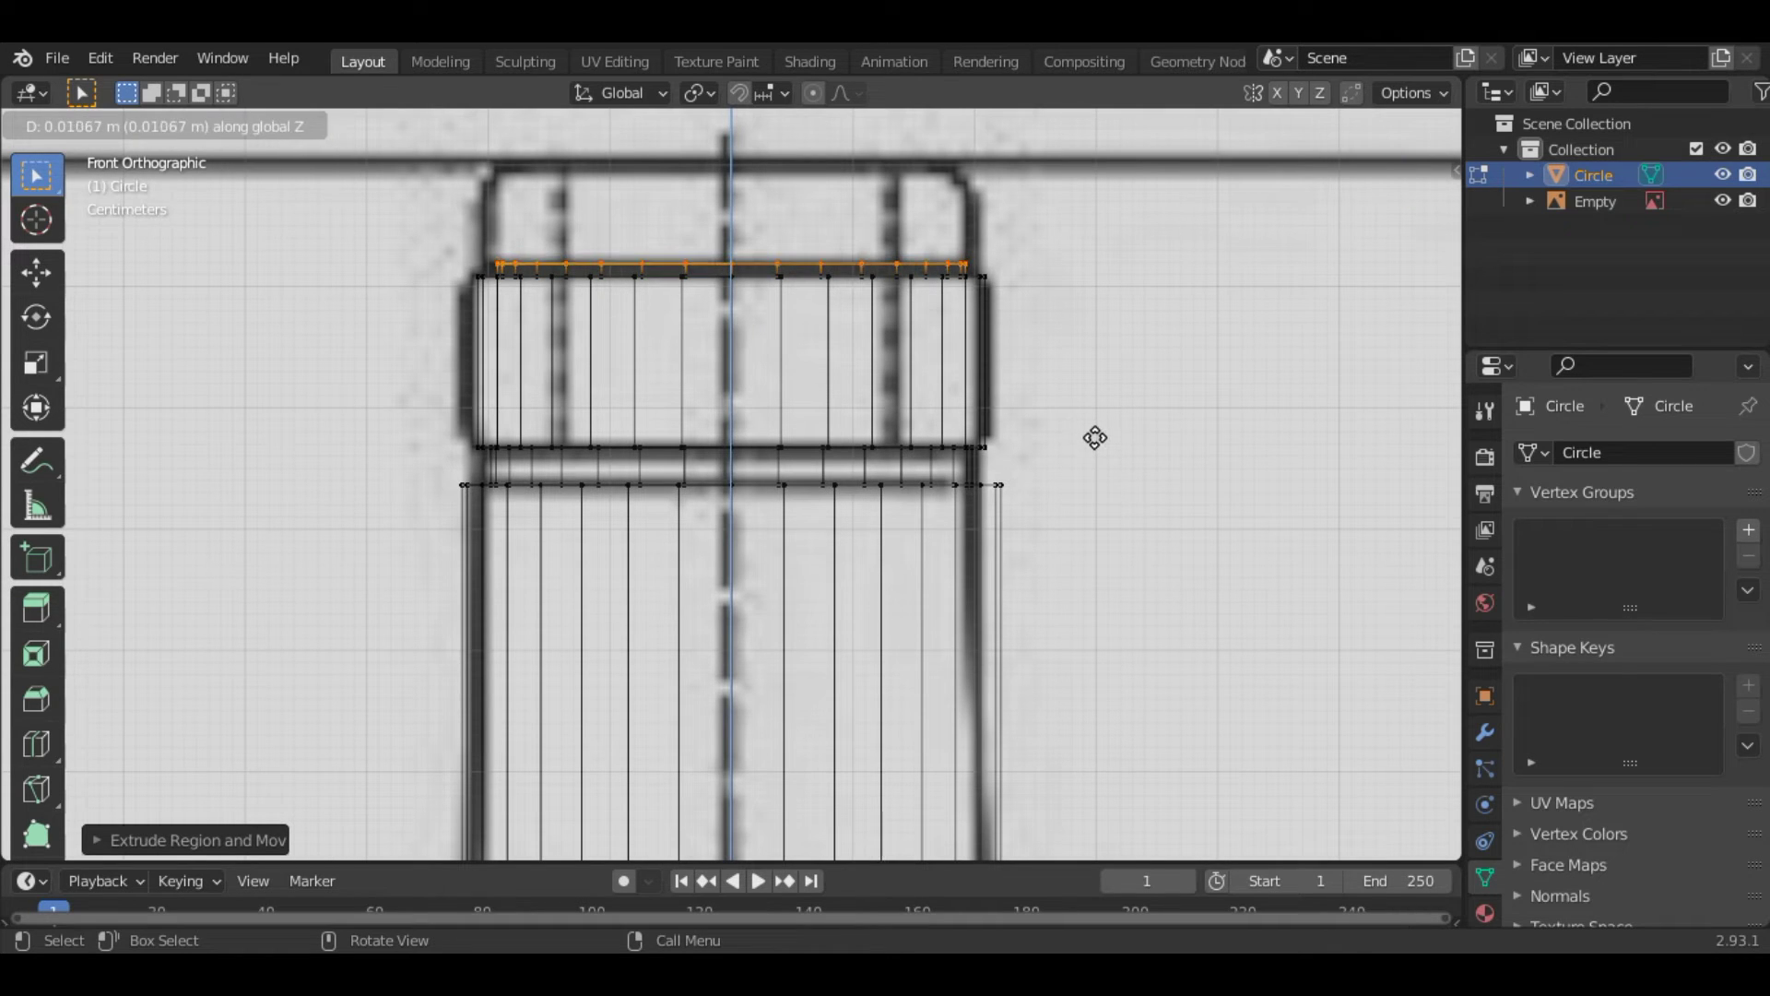
click(1094, 438)
Widen the top ring slightly and extrude it about 0.091 m up to the reference's top
key(s)
right_click(1153, 474)
key(e)
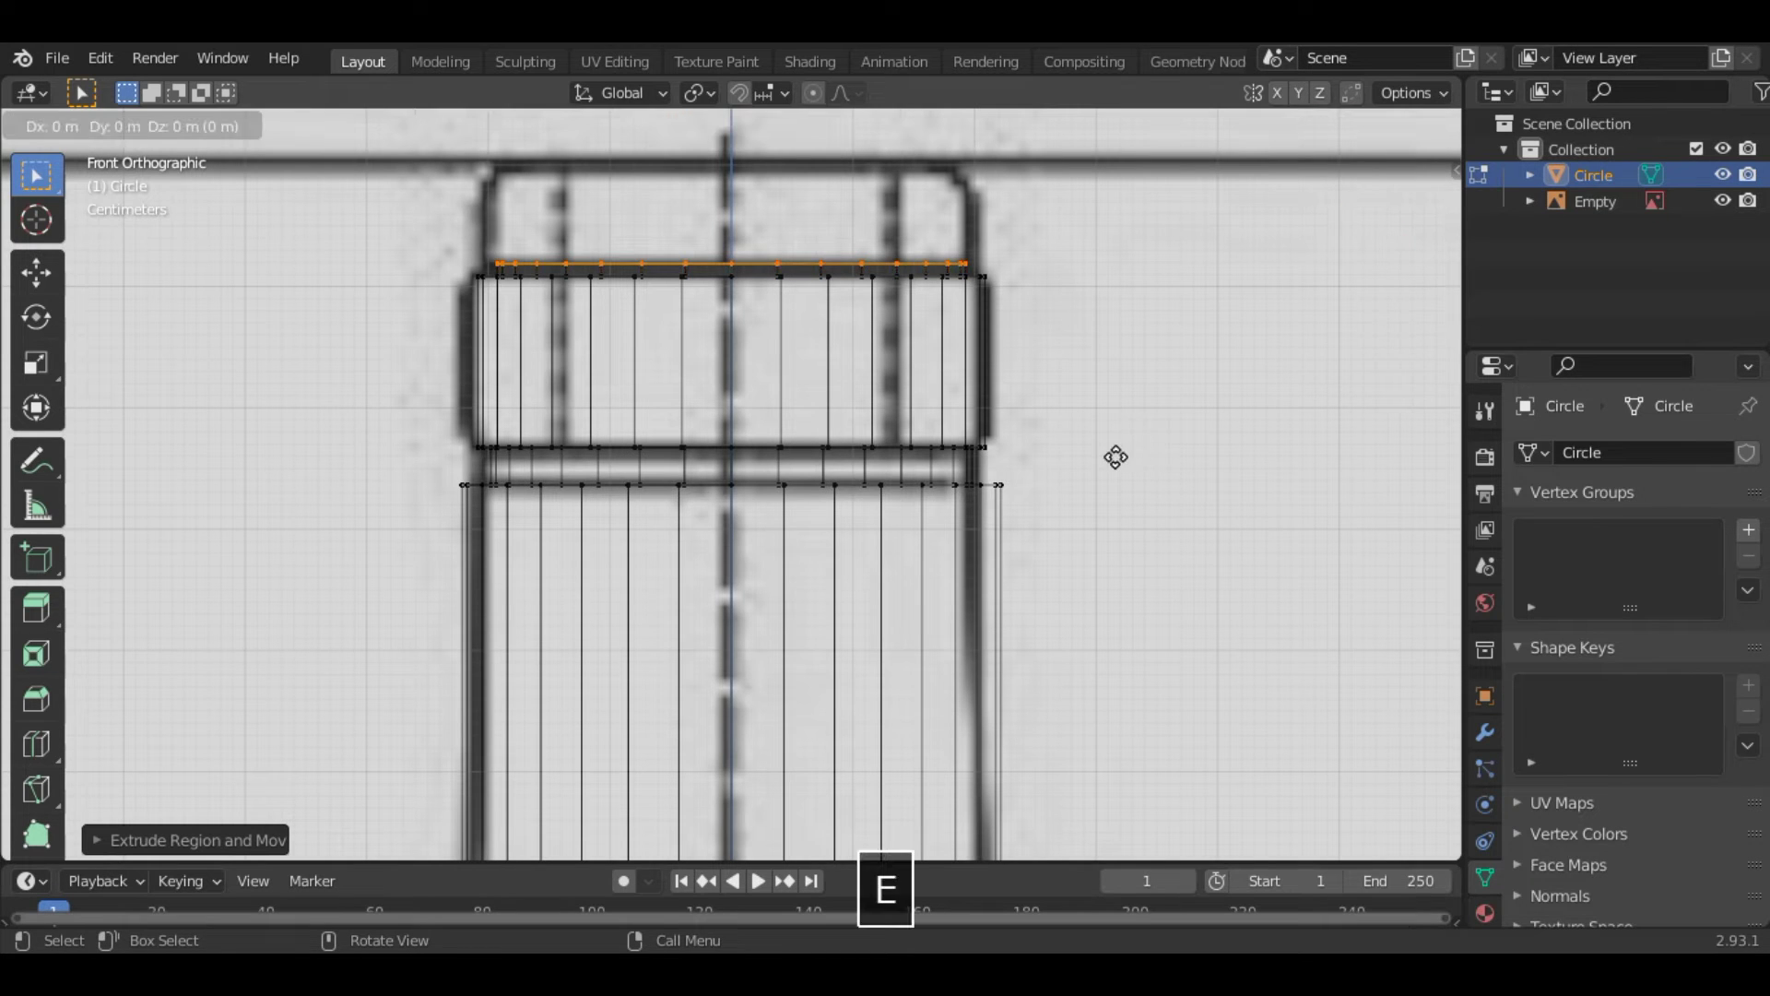
key(s)
click(1207, 504)
key(e)
key(z)
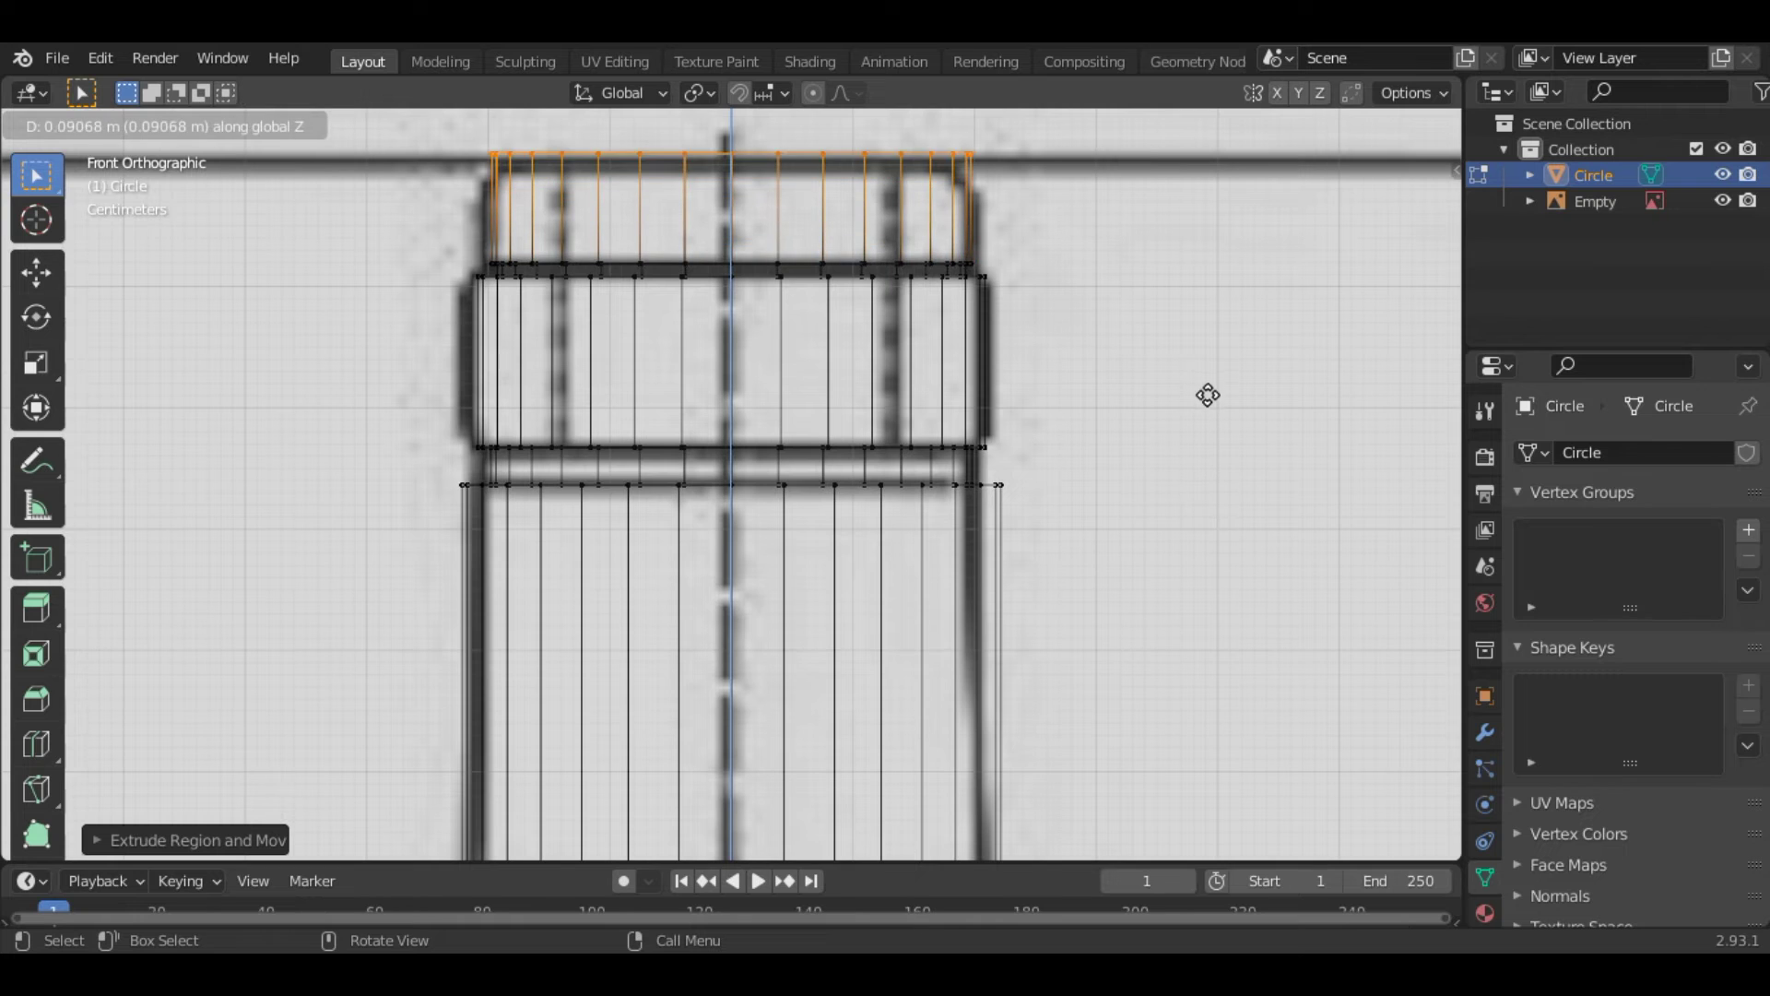
click(1207, 400)
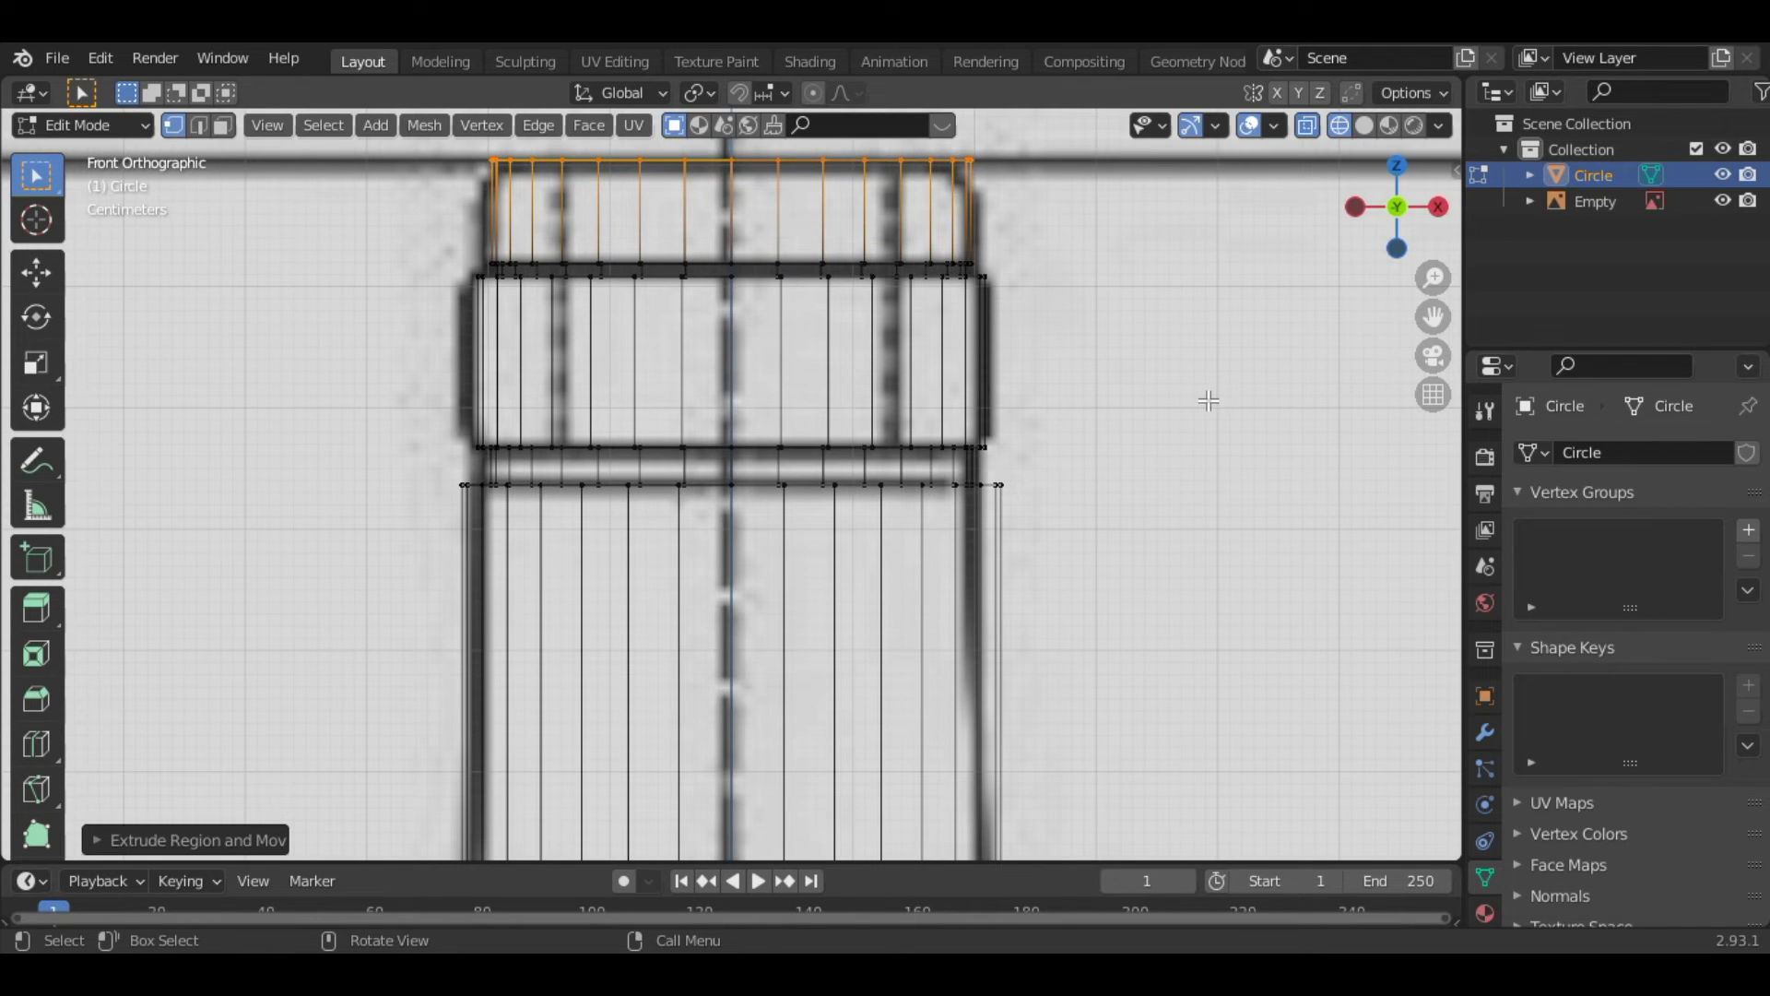
scroll(1197, 525, down, 10)
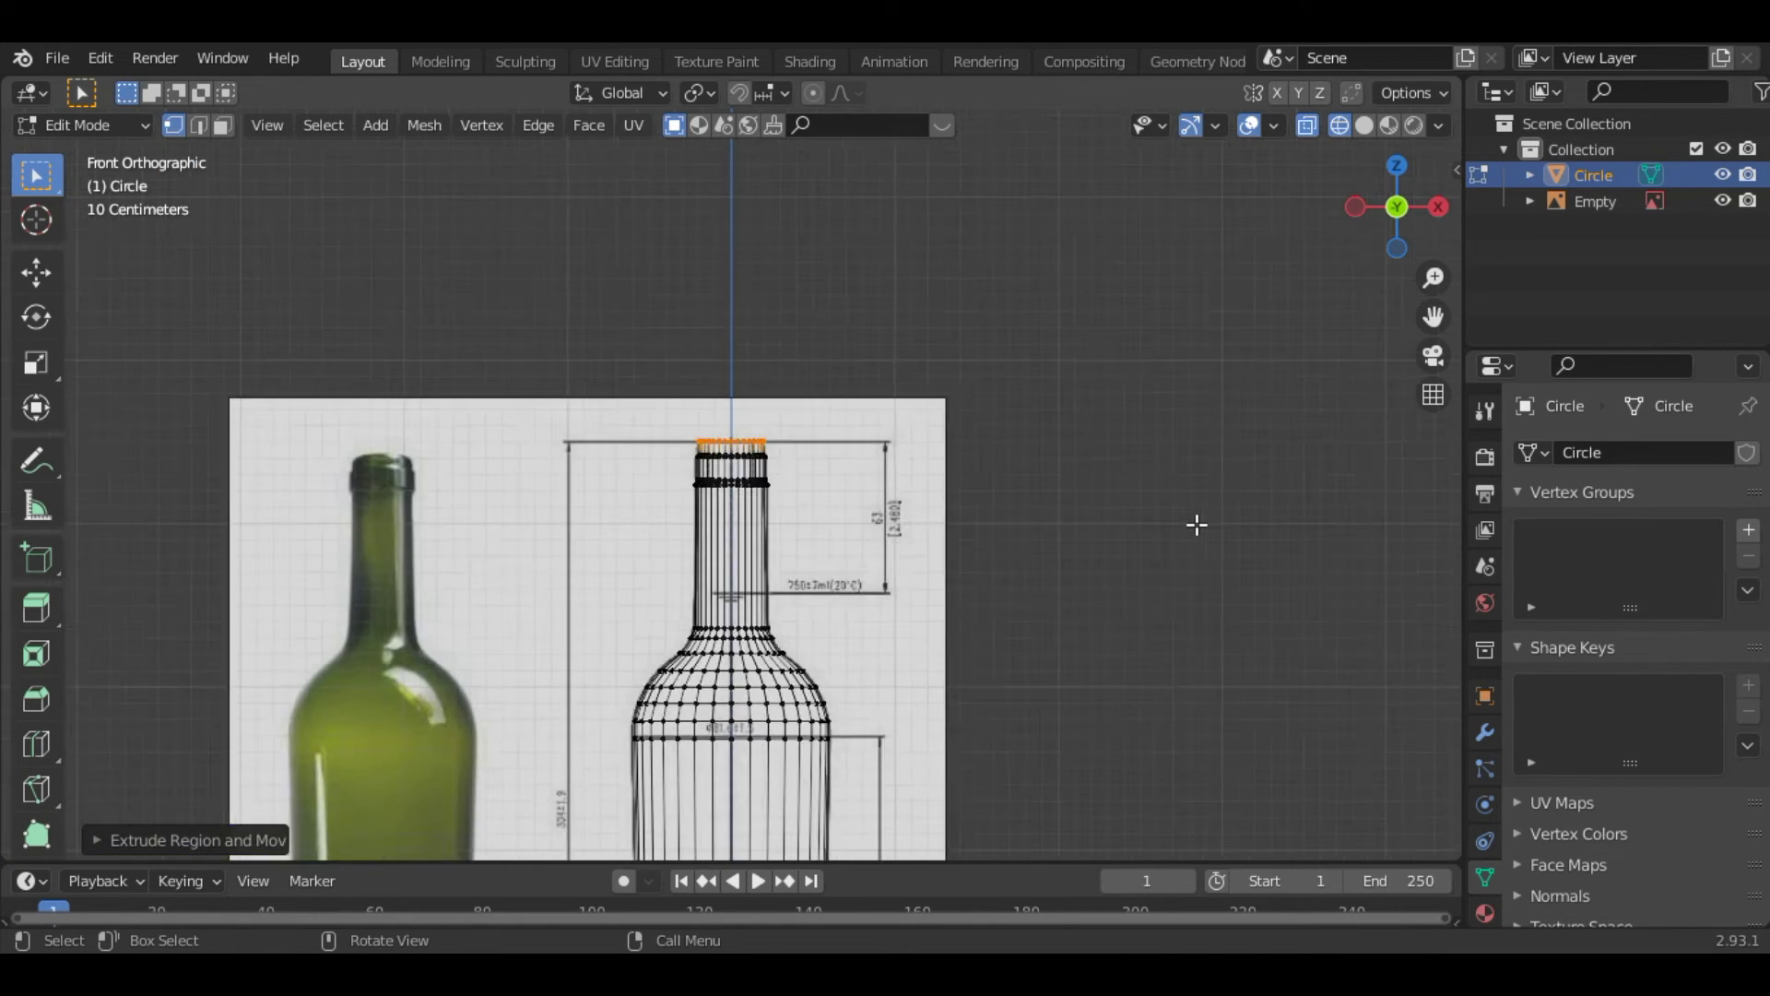
Inspect the bottle as a solid object from an angle, then return to front view
scroll(1197, 525, down, 4)
key(alt+z)
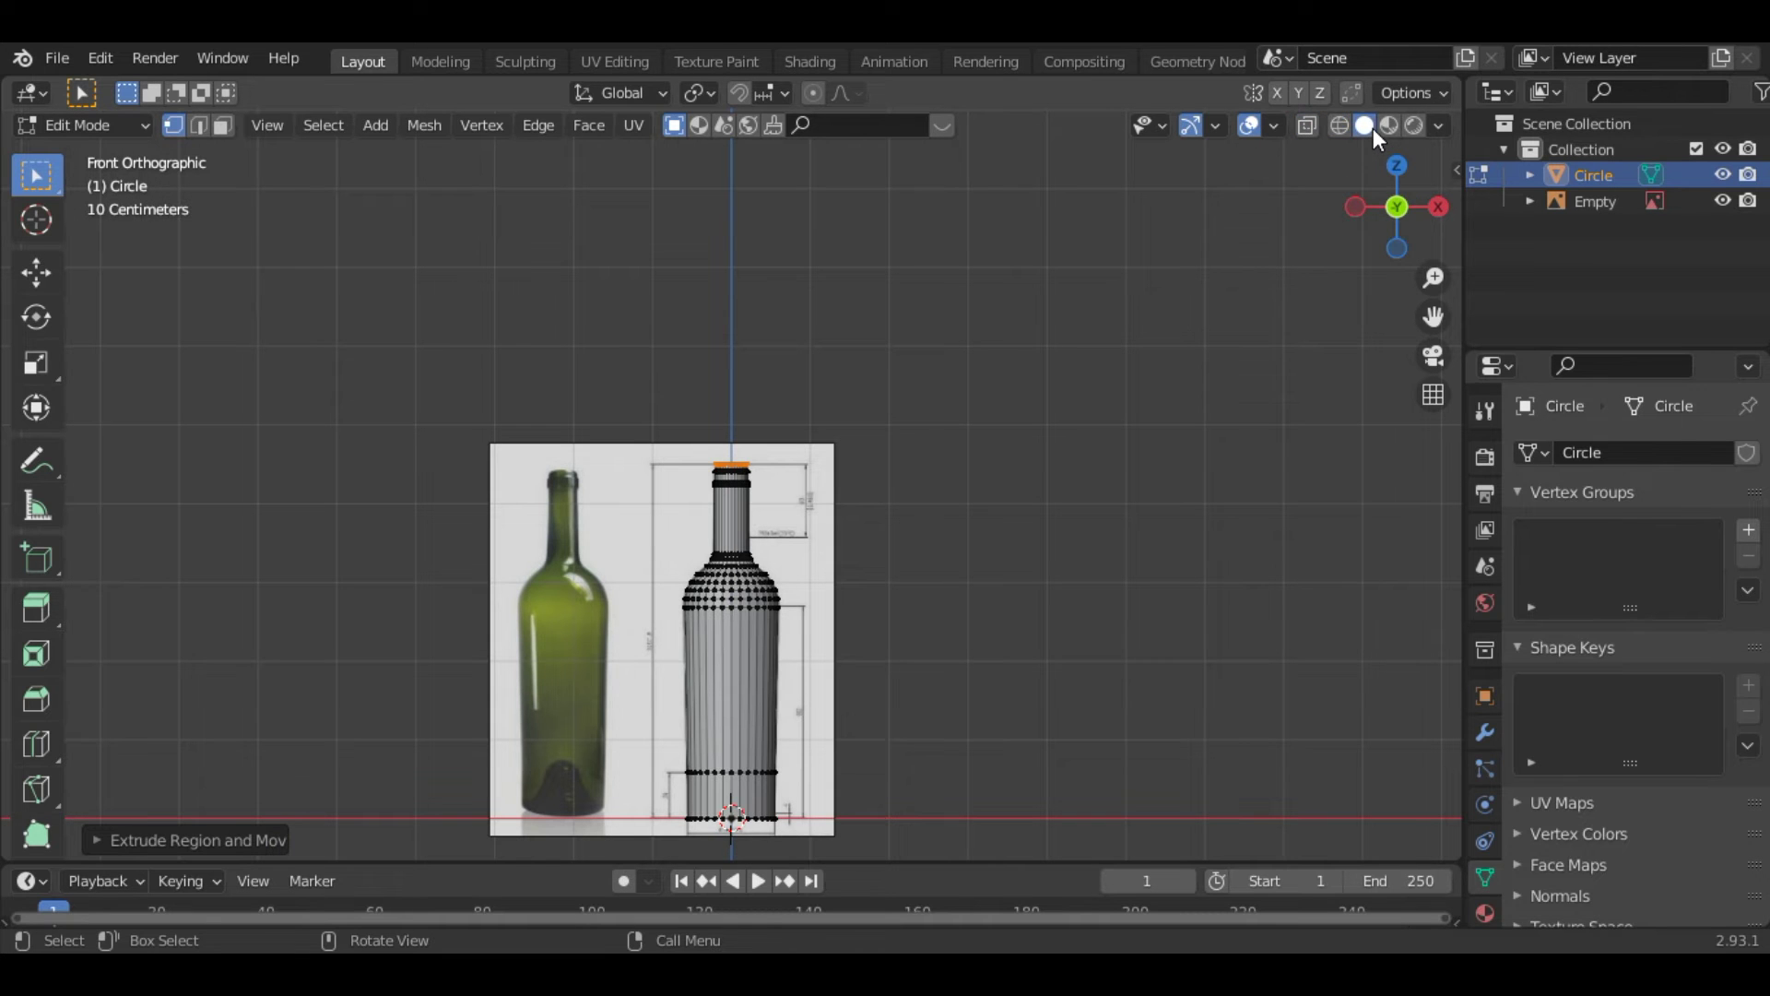
key(Tab)
mouse_move(1360, 254)
mouse_down()
mouse_move(1393, 219)
mouse_move(1381, 238)
mouse_up()
key(End)
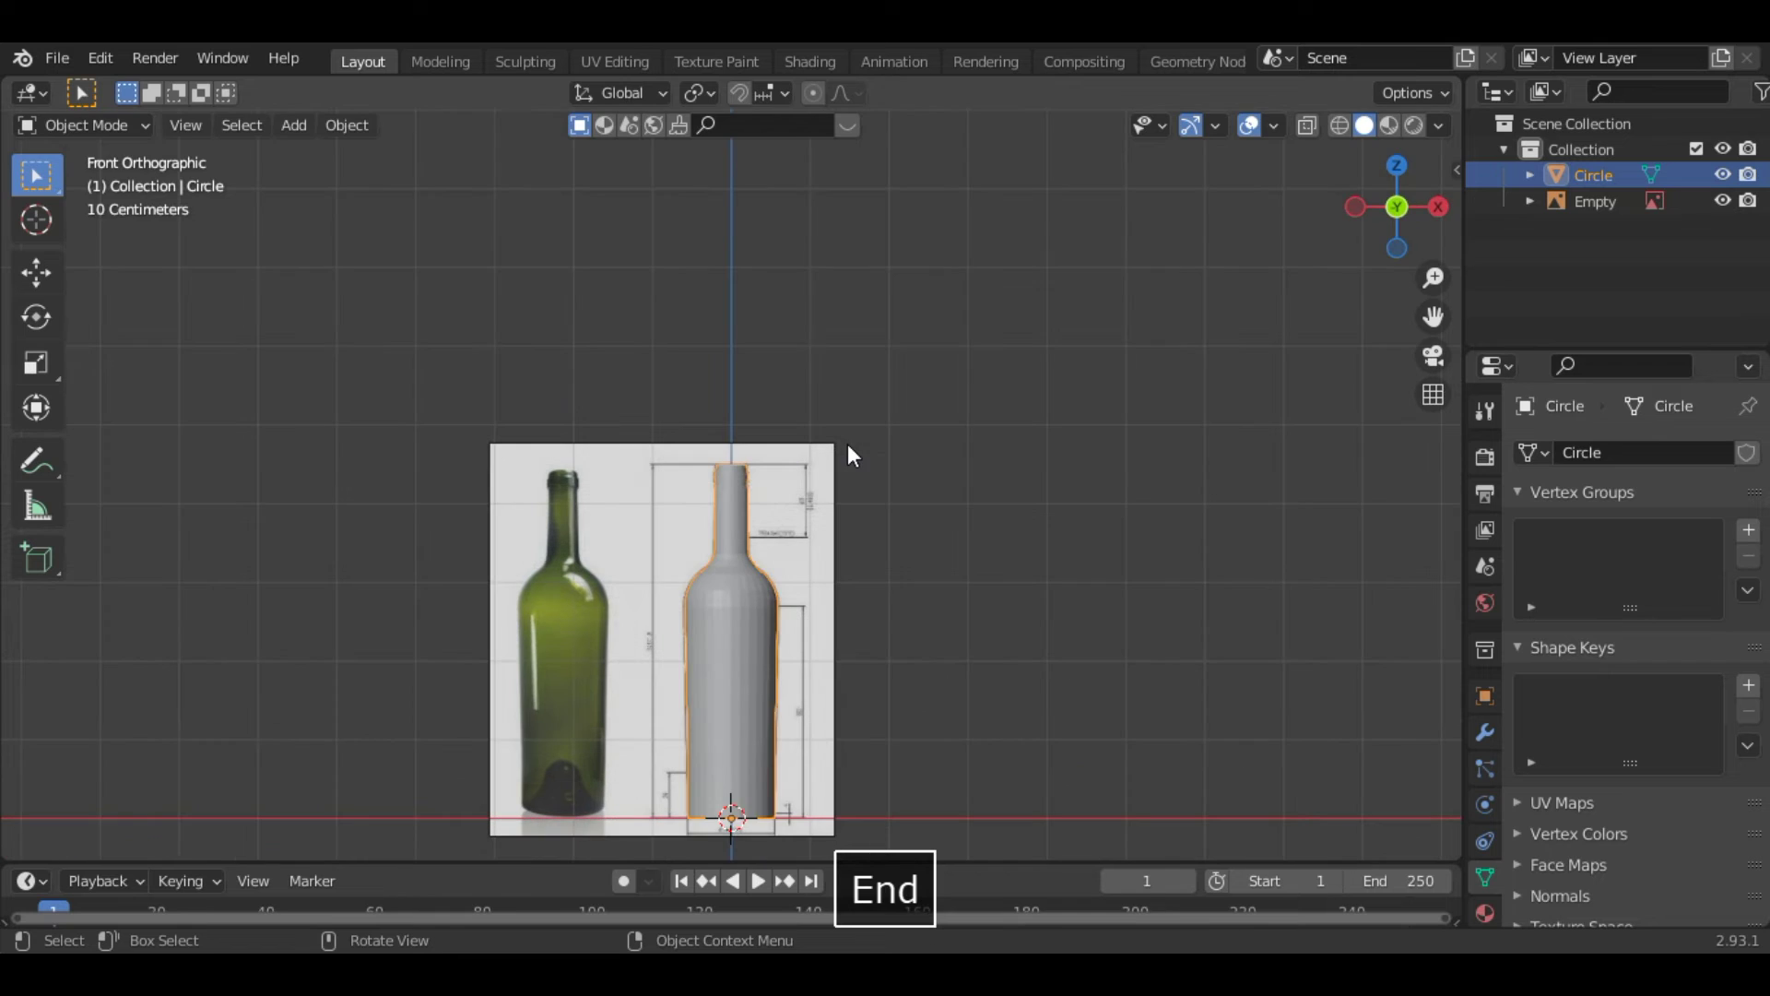
Back in Edit Mode with X-ray on, box-select the bottom vertex rows of the bottle
key(Tab)
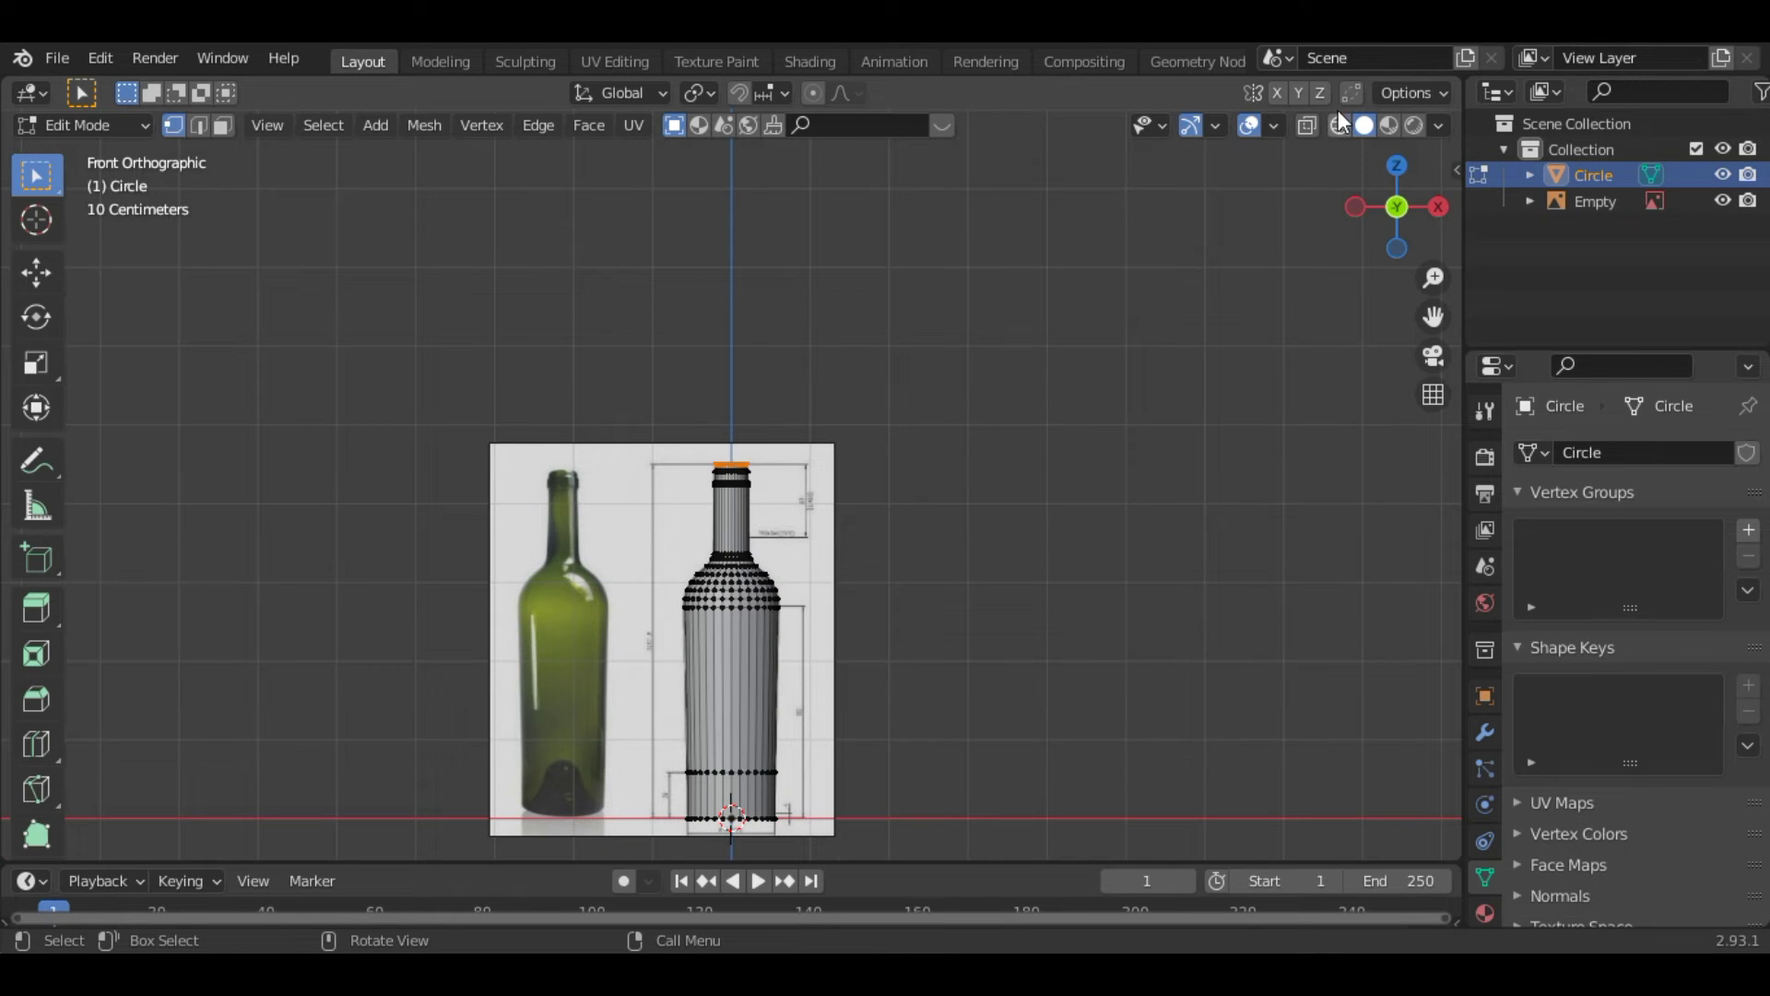
key(alt+z)
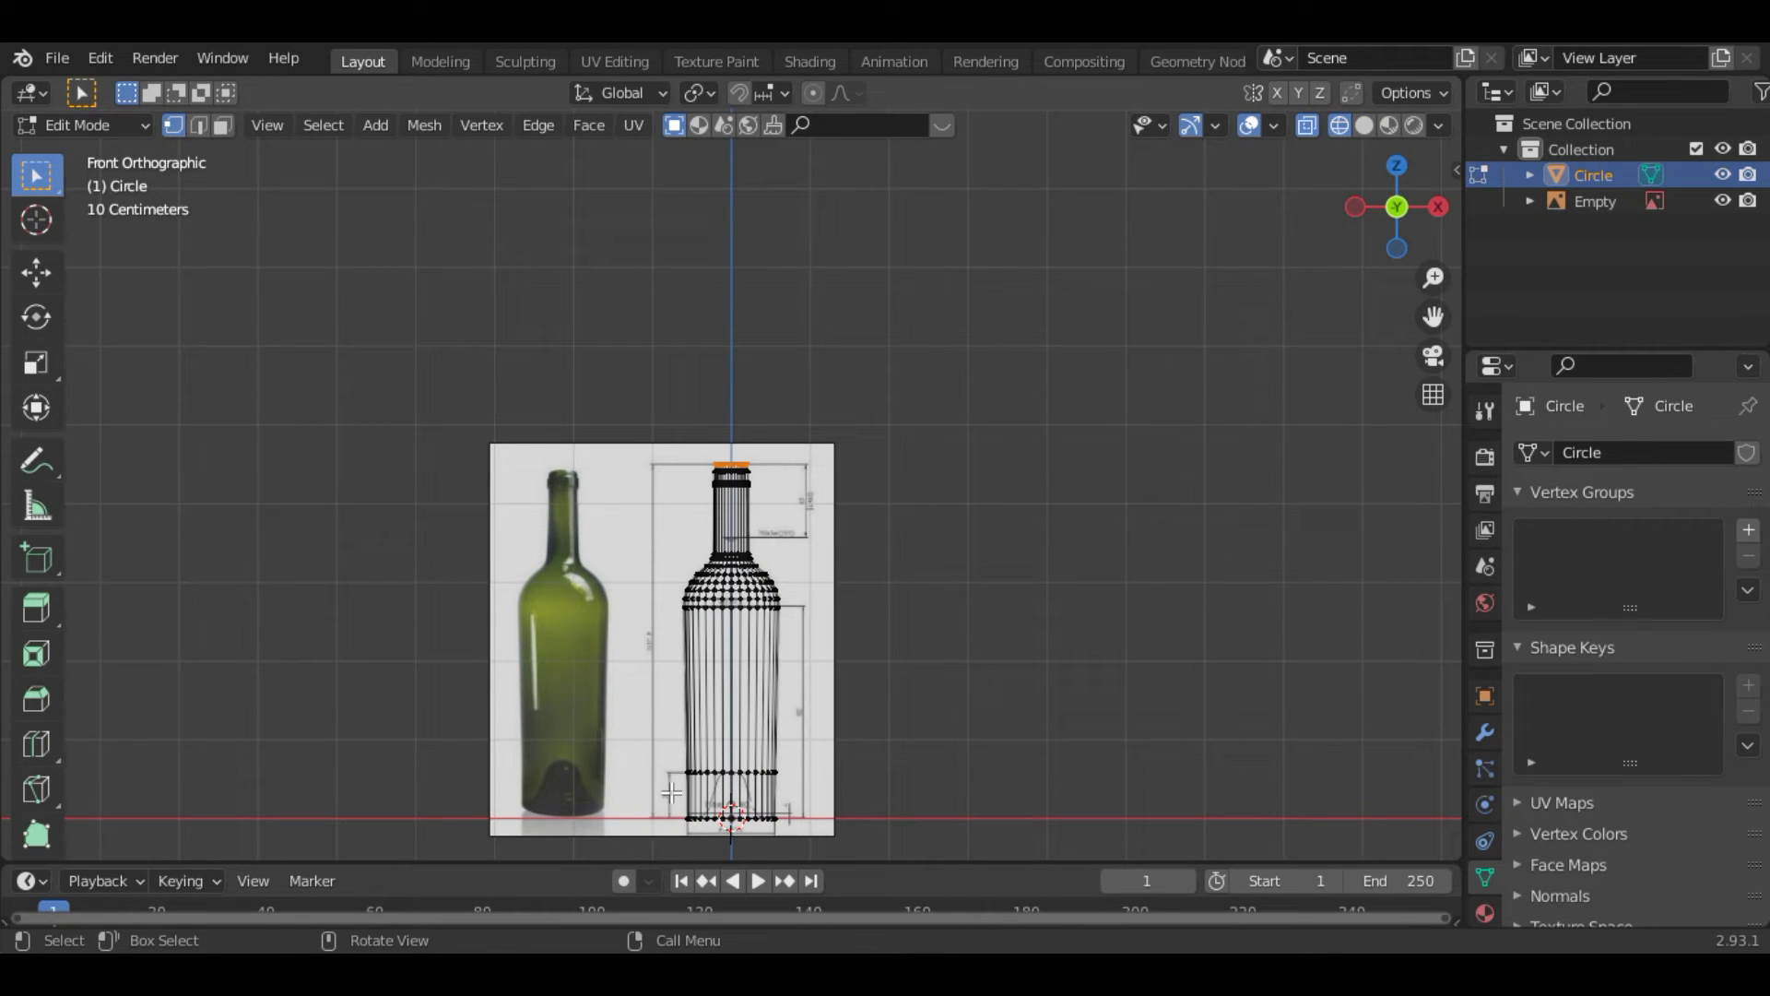
drag(671, 804, 832, 841)
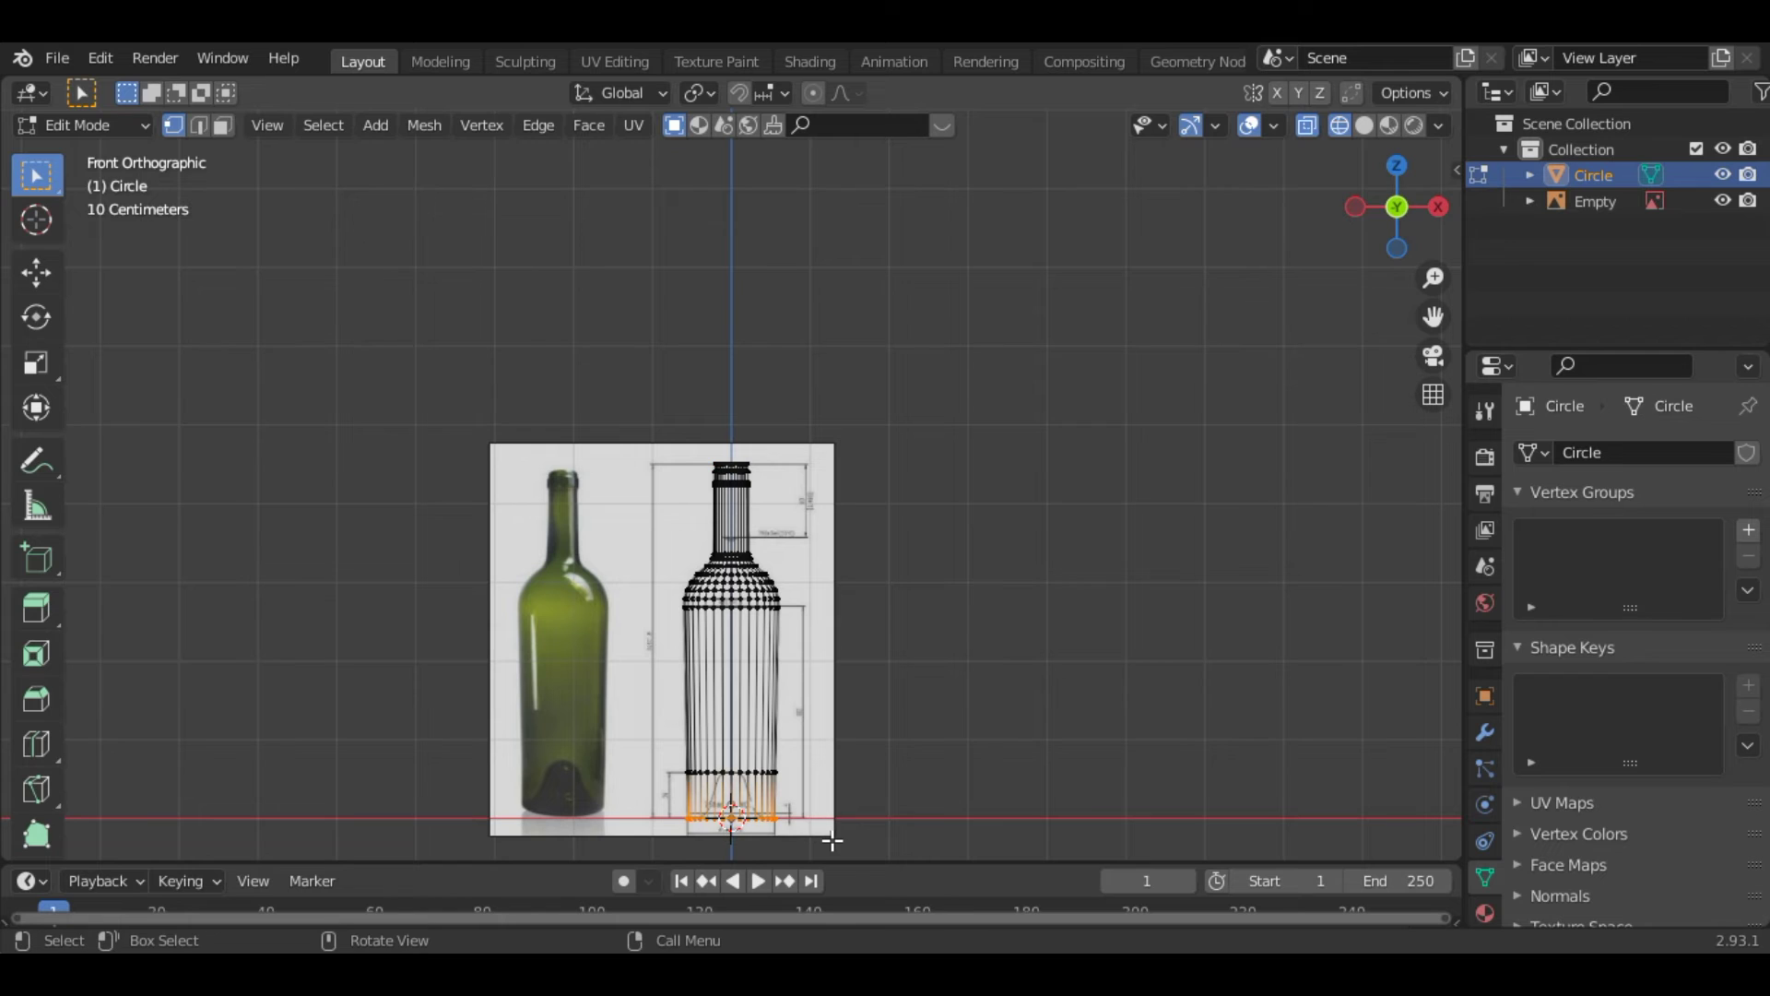
Zoom to the bottom rows and inset a new ring across the bottle's base
key(KP_Decimal)
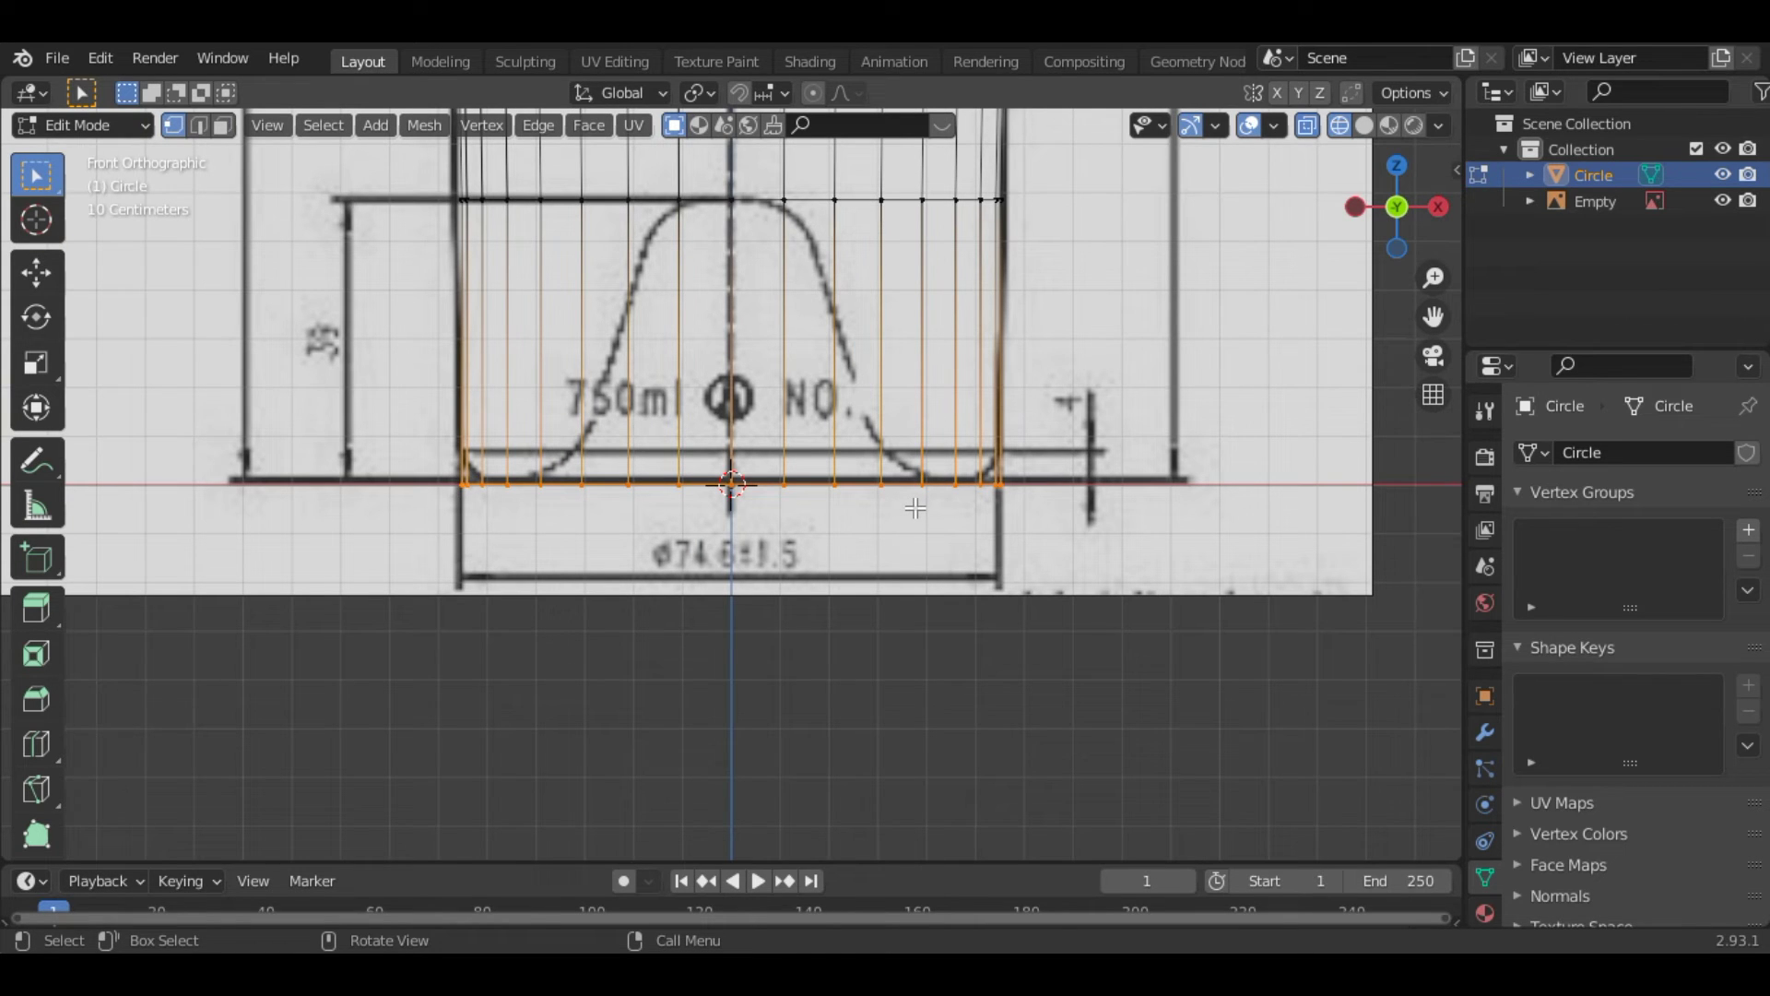
key(e)
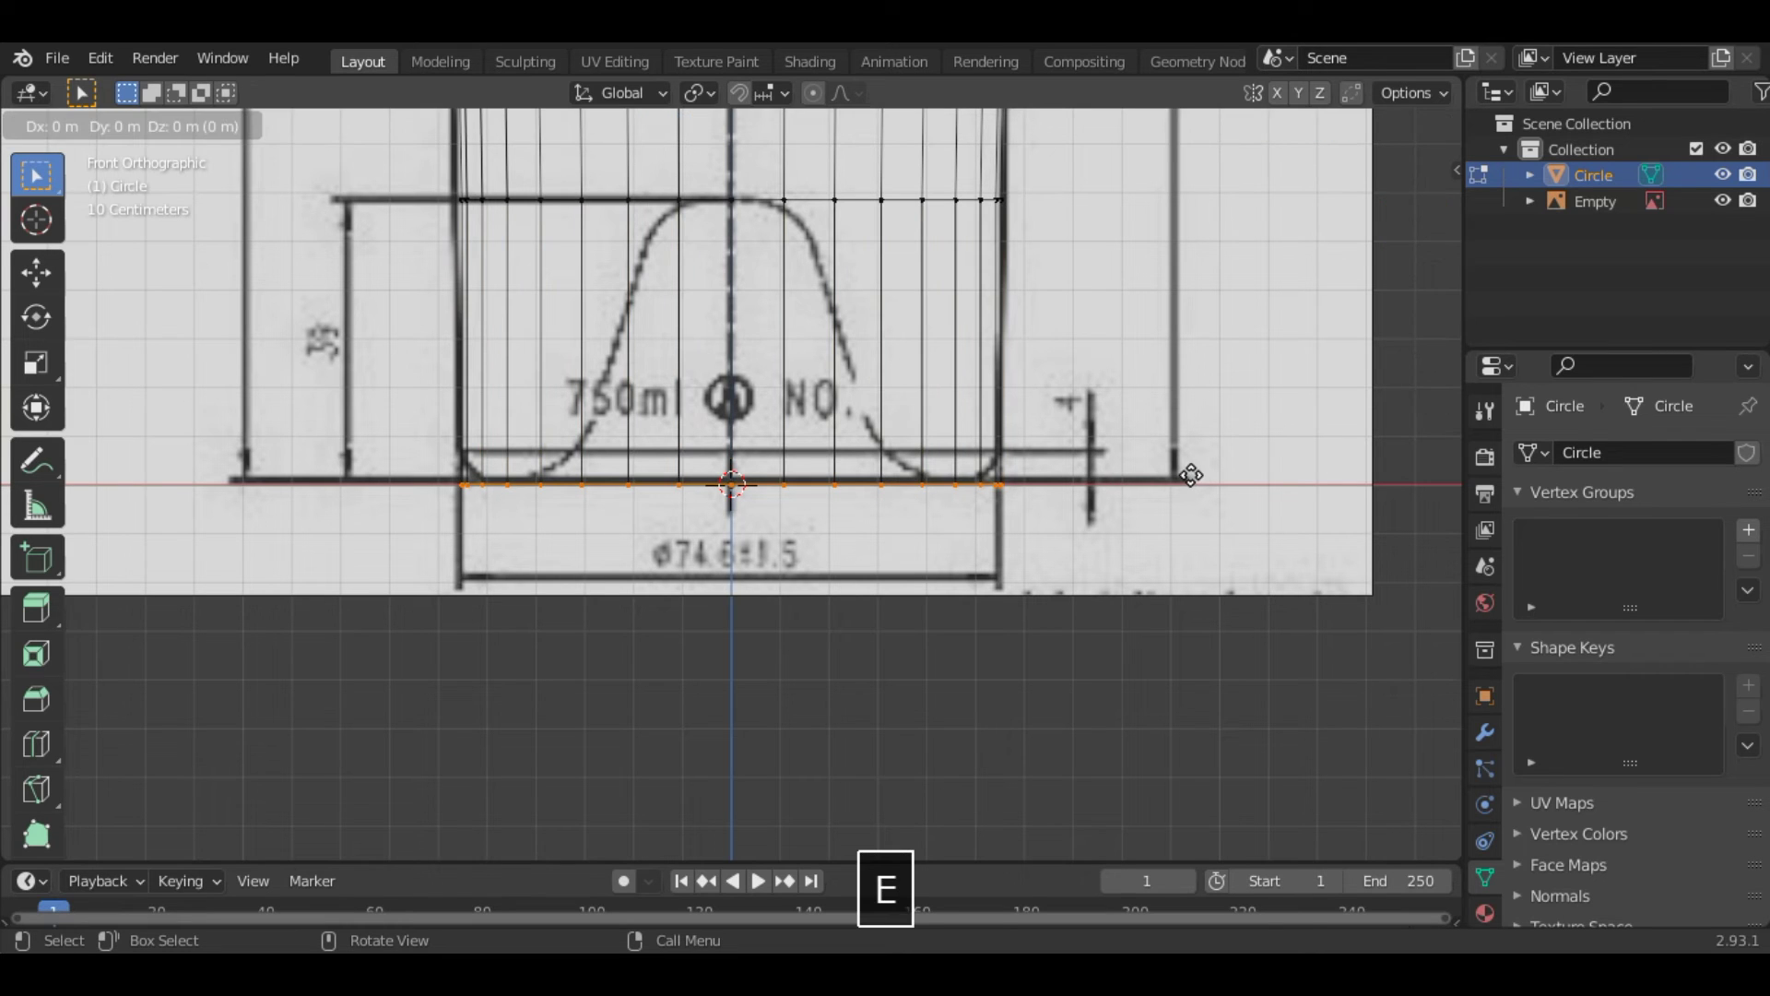
key(s)
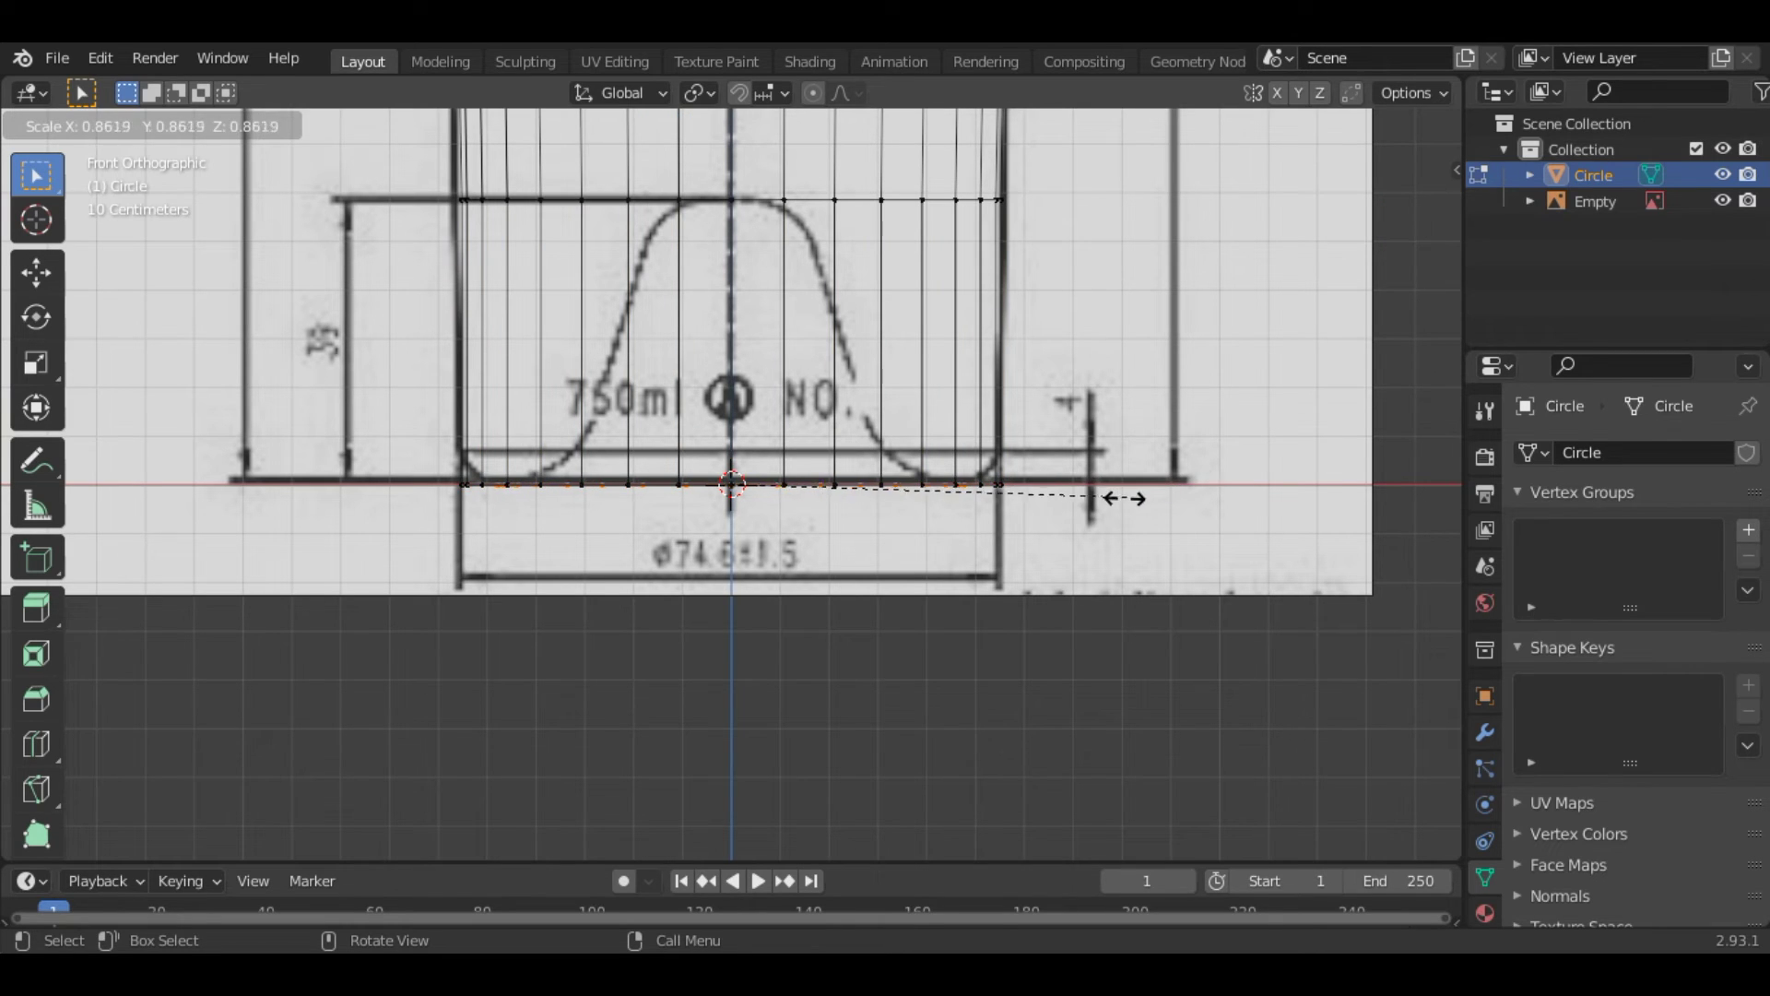
click(1060, 519)
Extrude two rings straight up inside the base, narrowing each to start the punt curve
key(e)
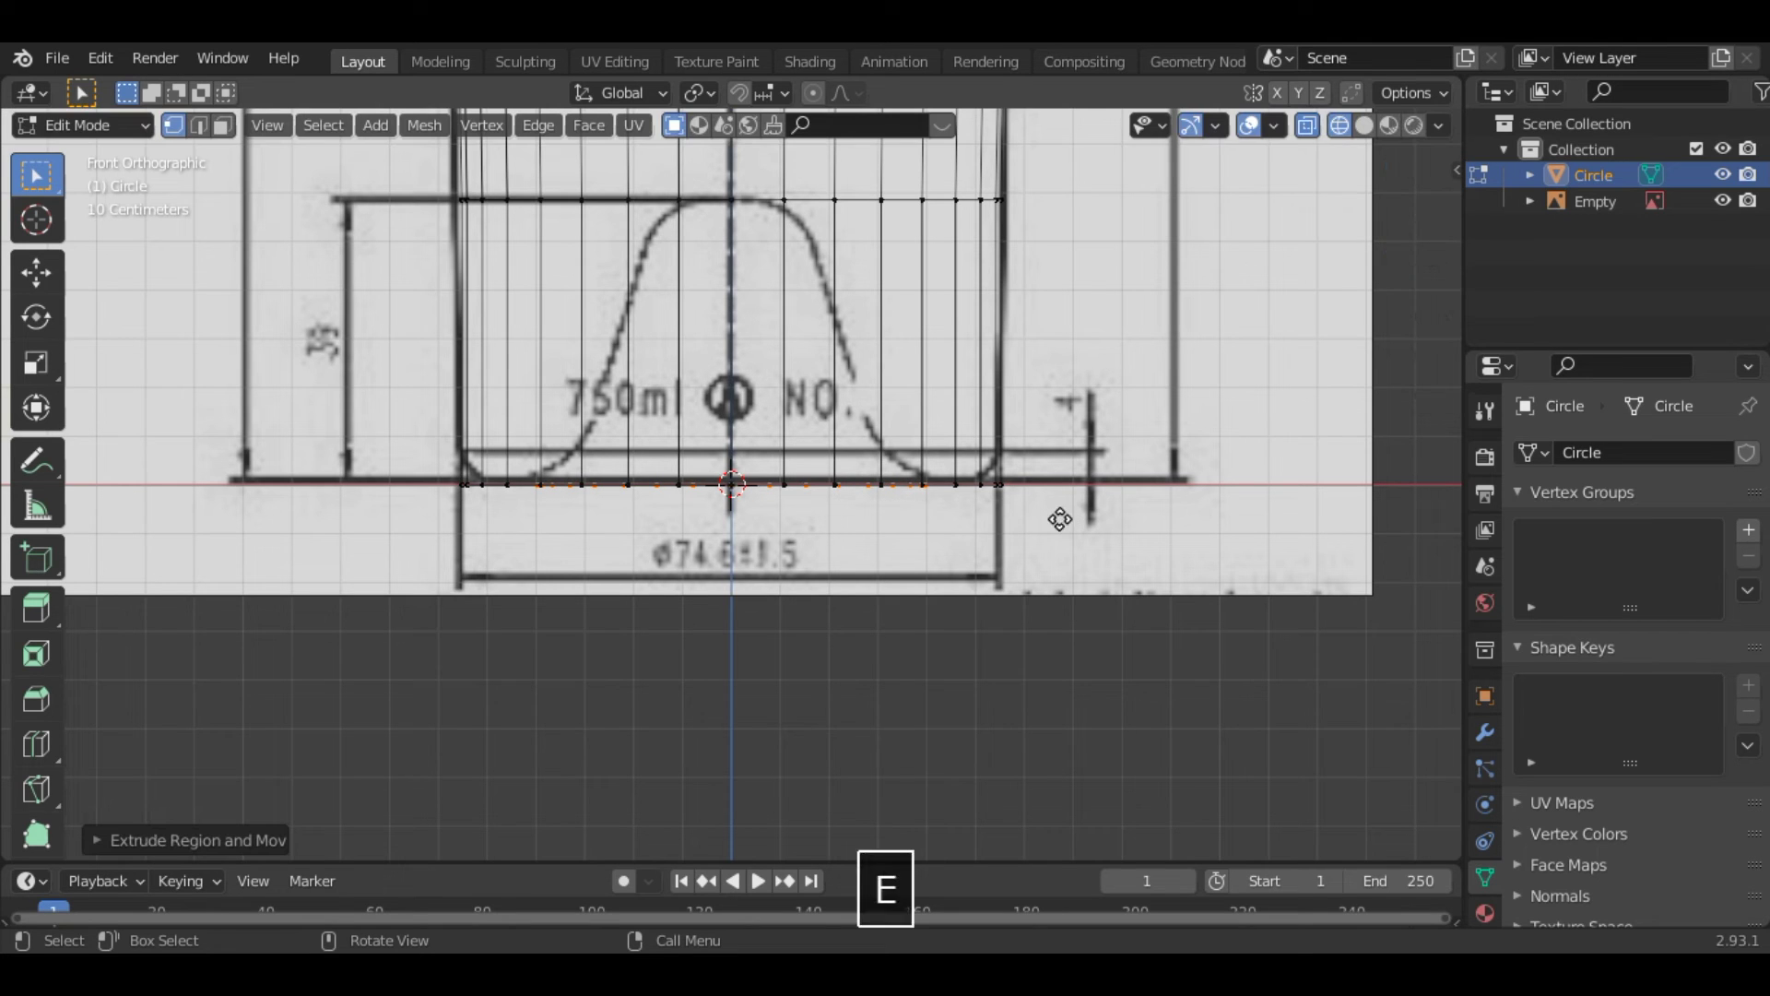
key(z)
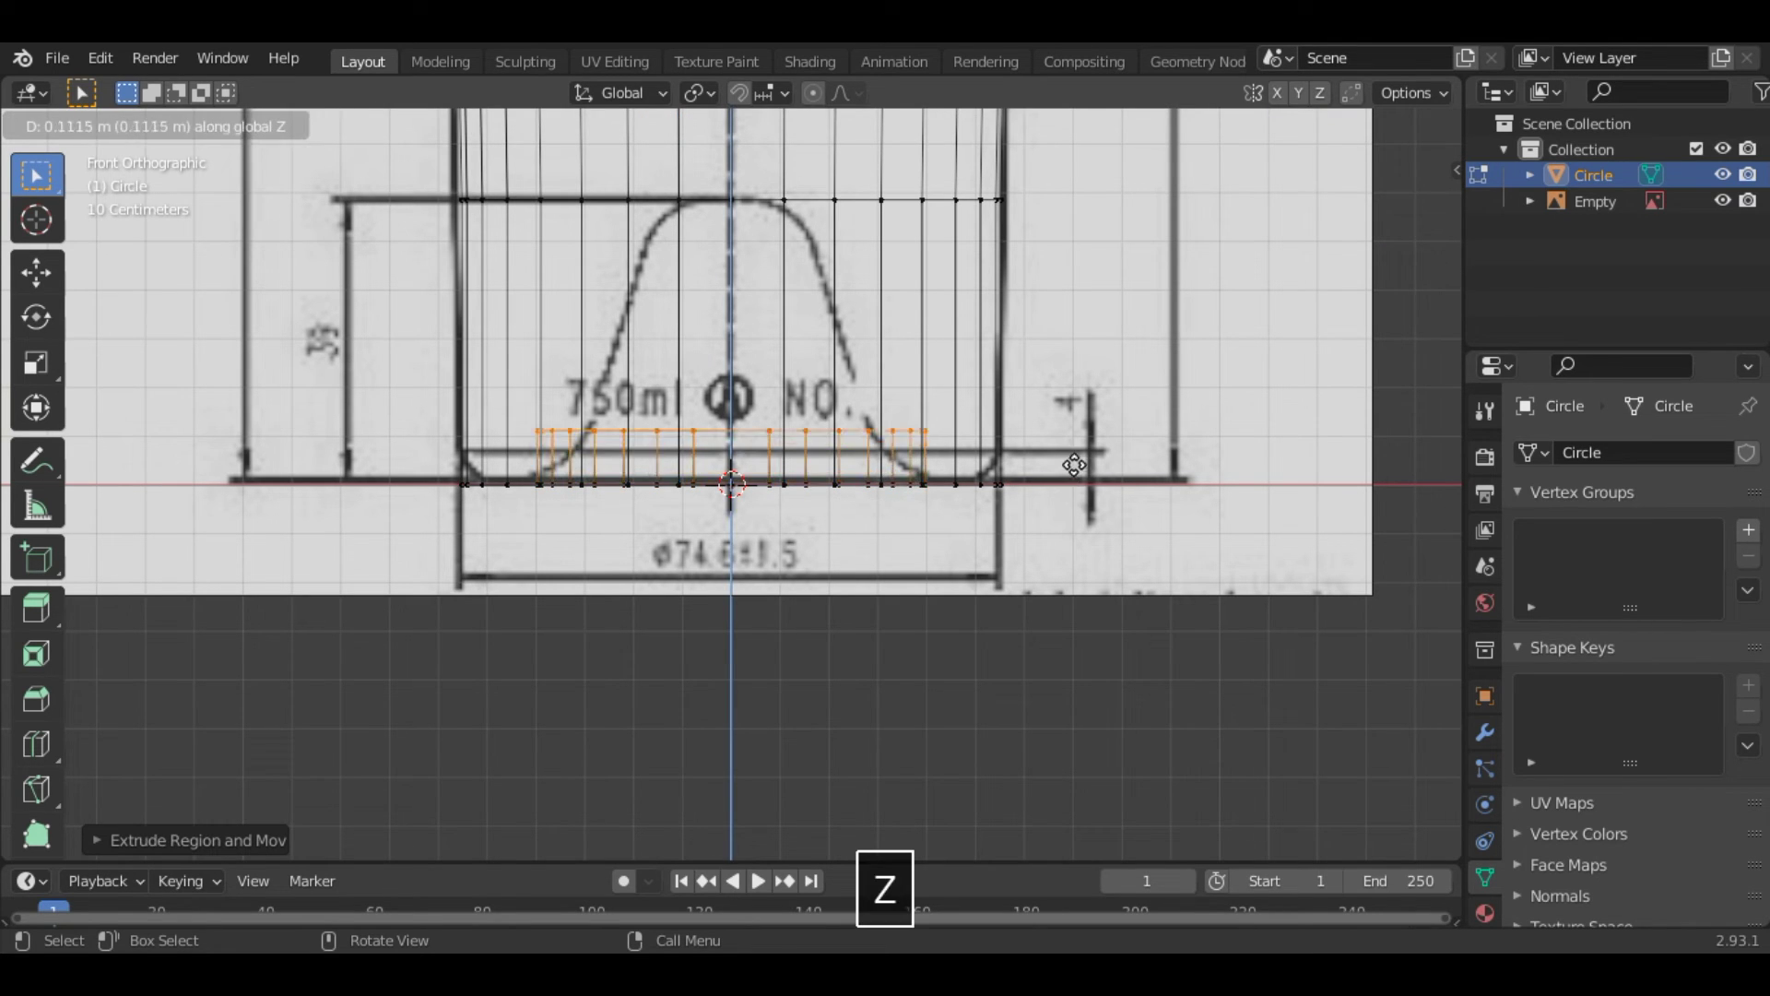
click(1080, 499)
key(s)
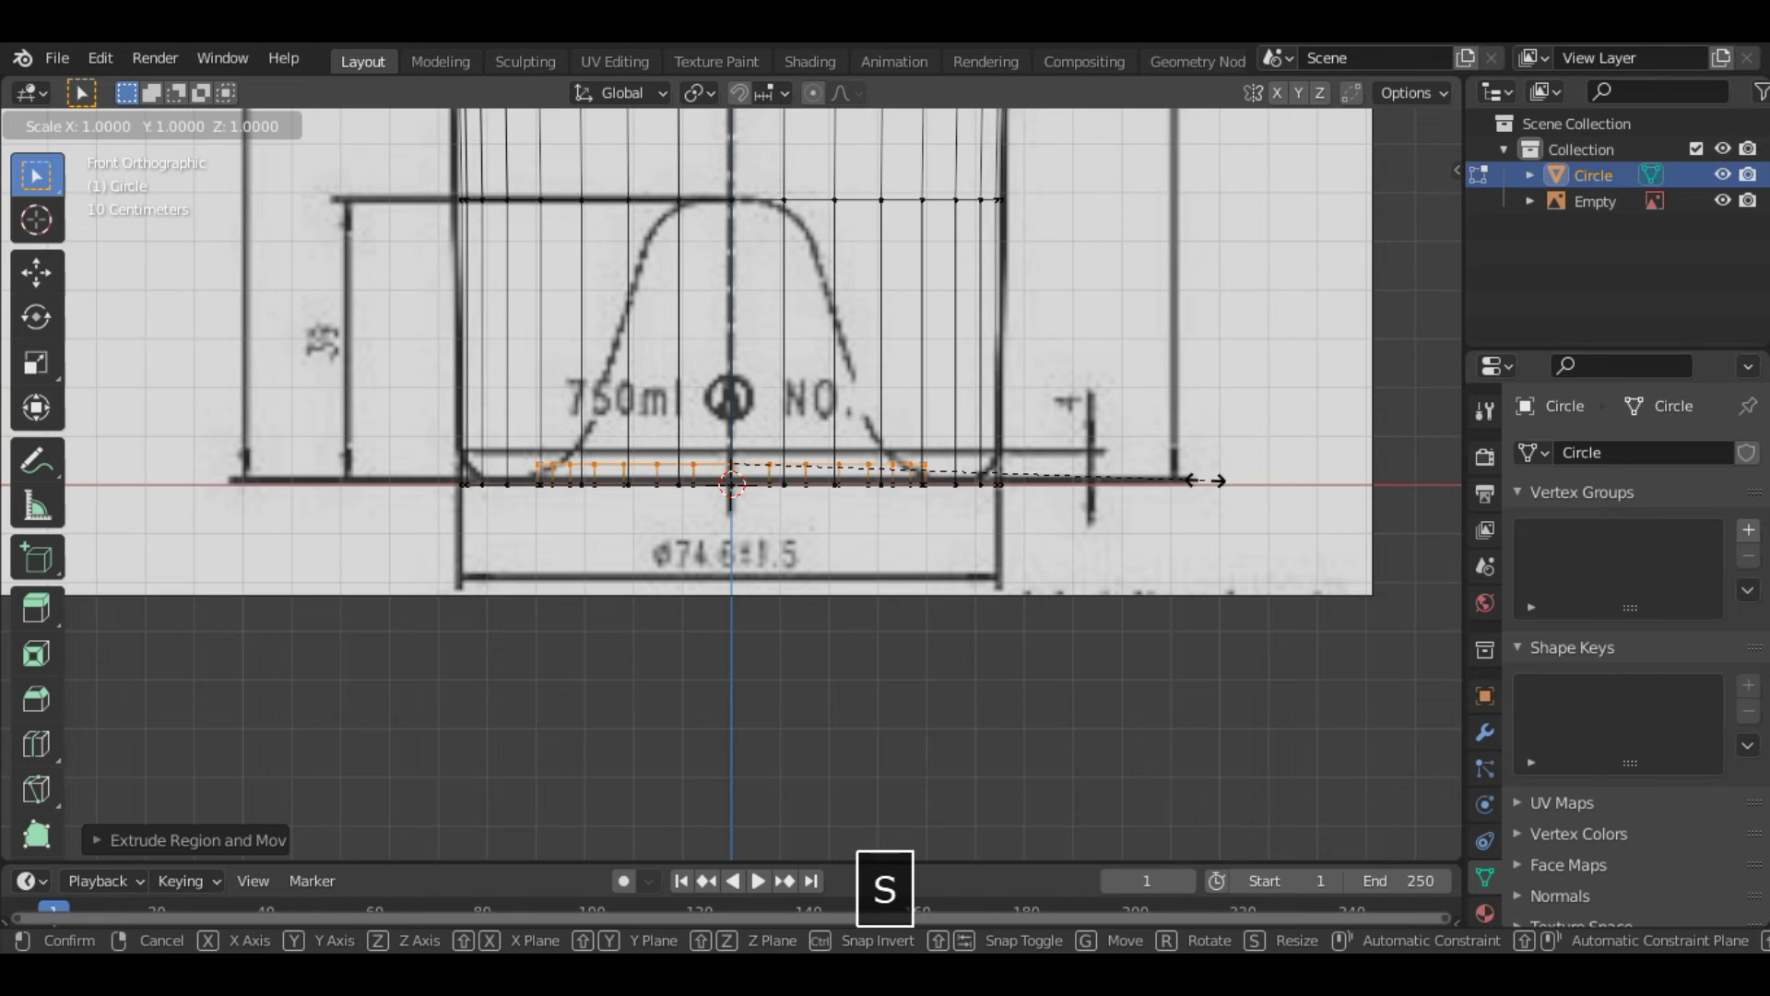
click(1152, 481)
key(e)
key(z)
click(1153, 395)
key(s)
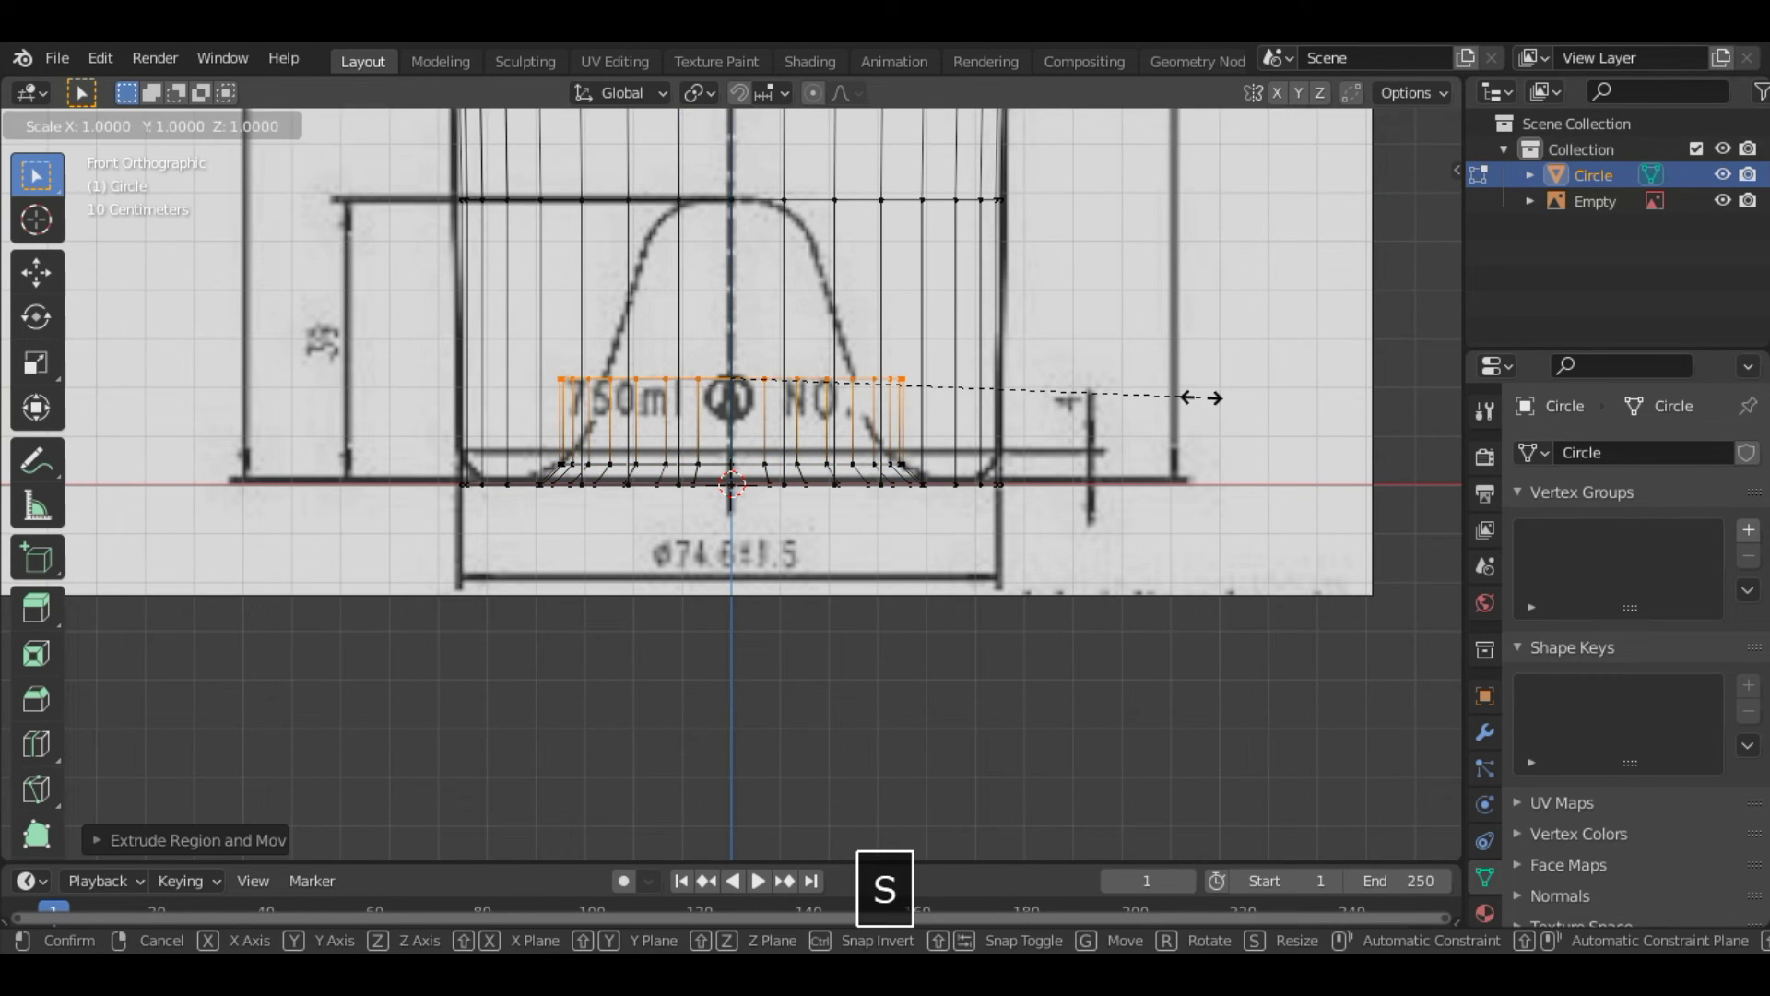
click(1067, 404)
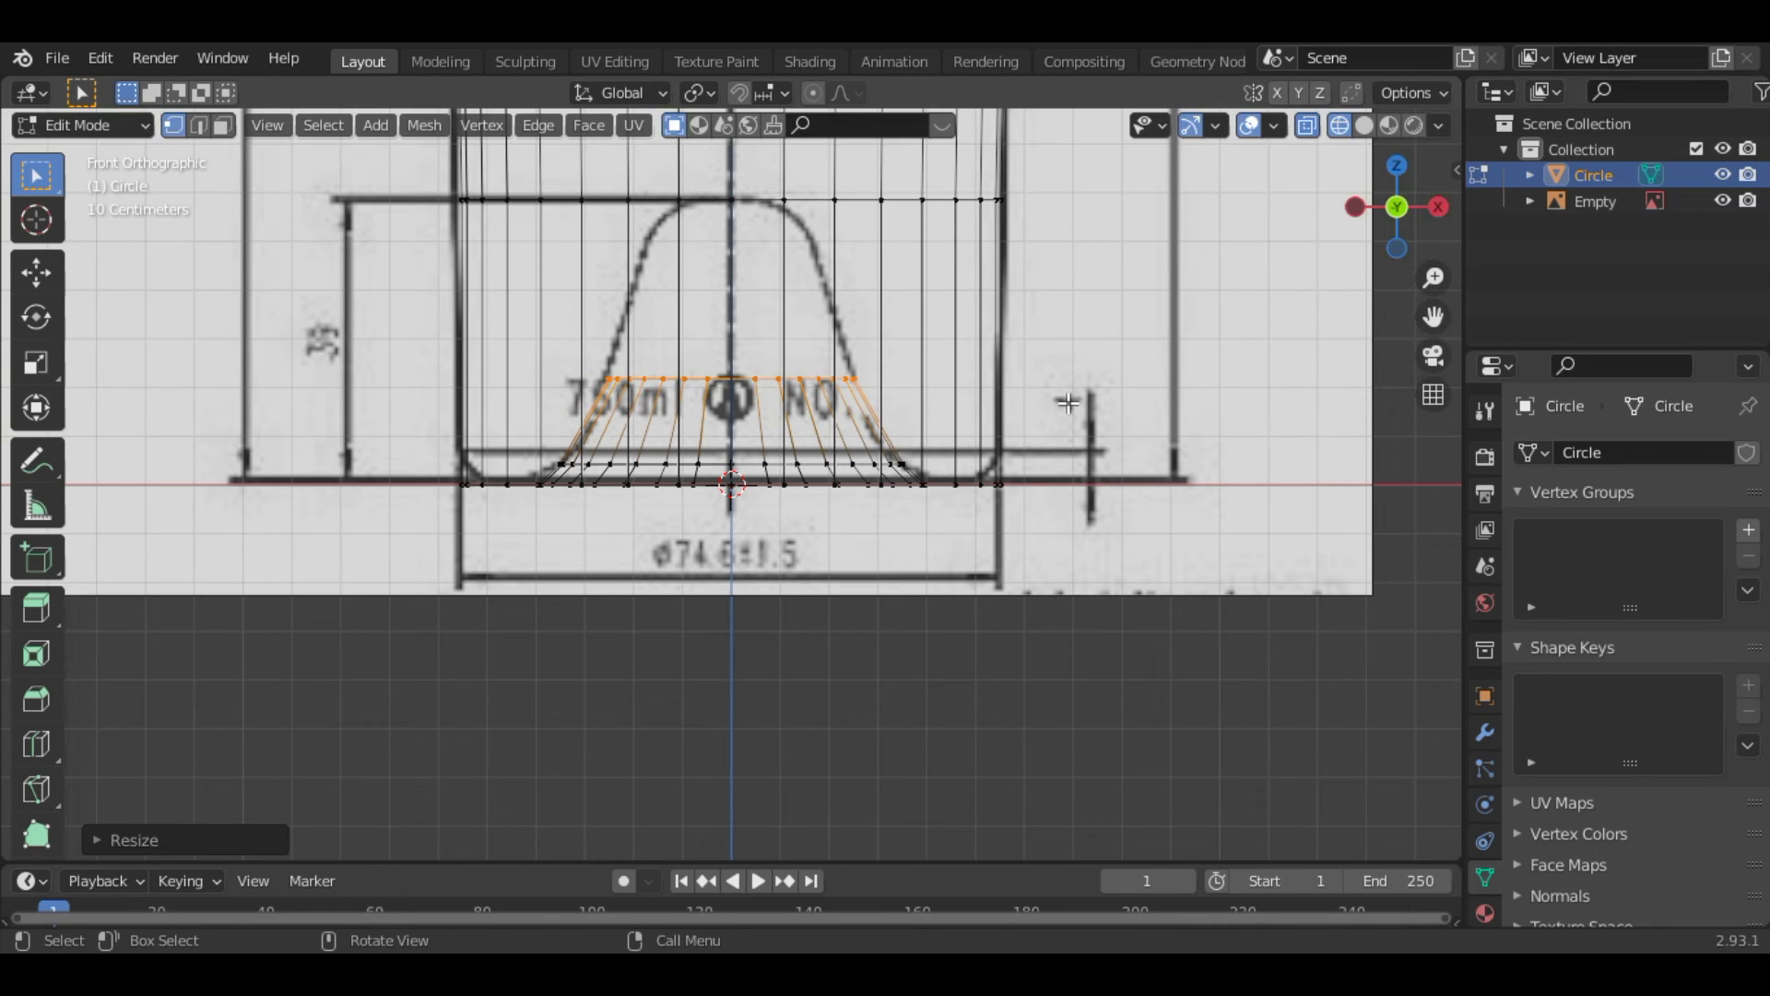
Raise two more narrower rings up the punt, following the reference's bell curve
key(e)
key(z)
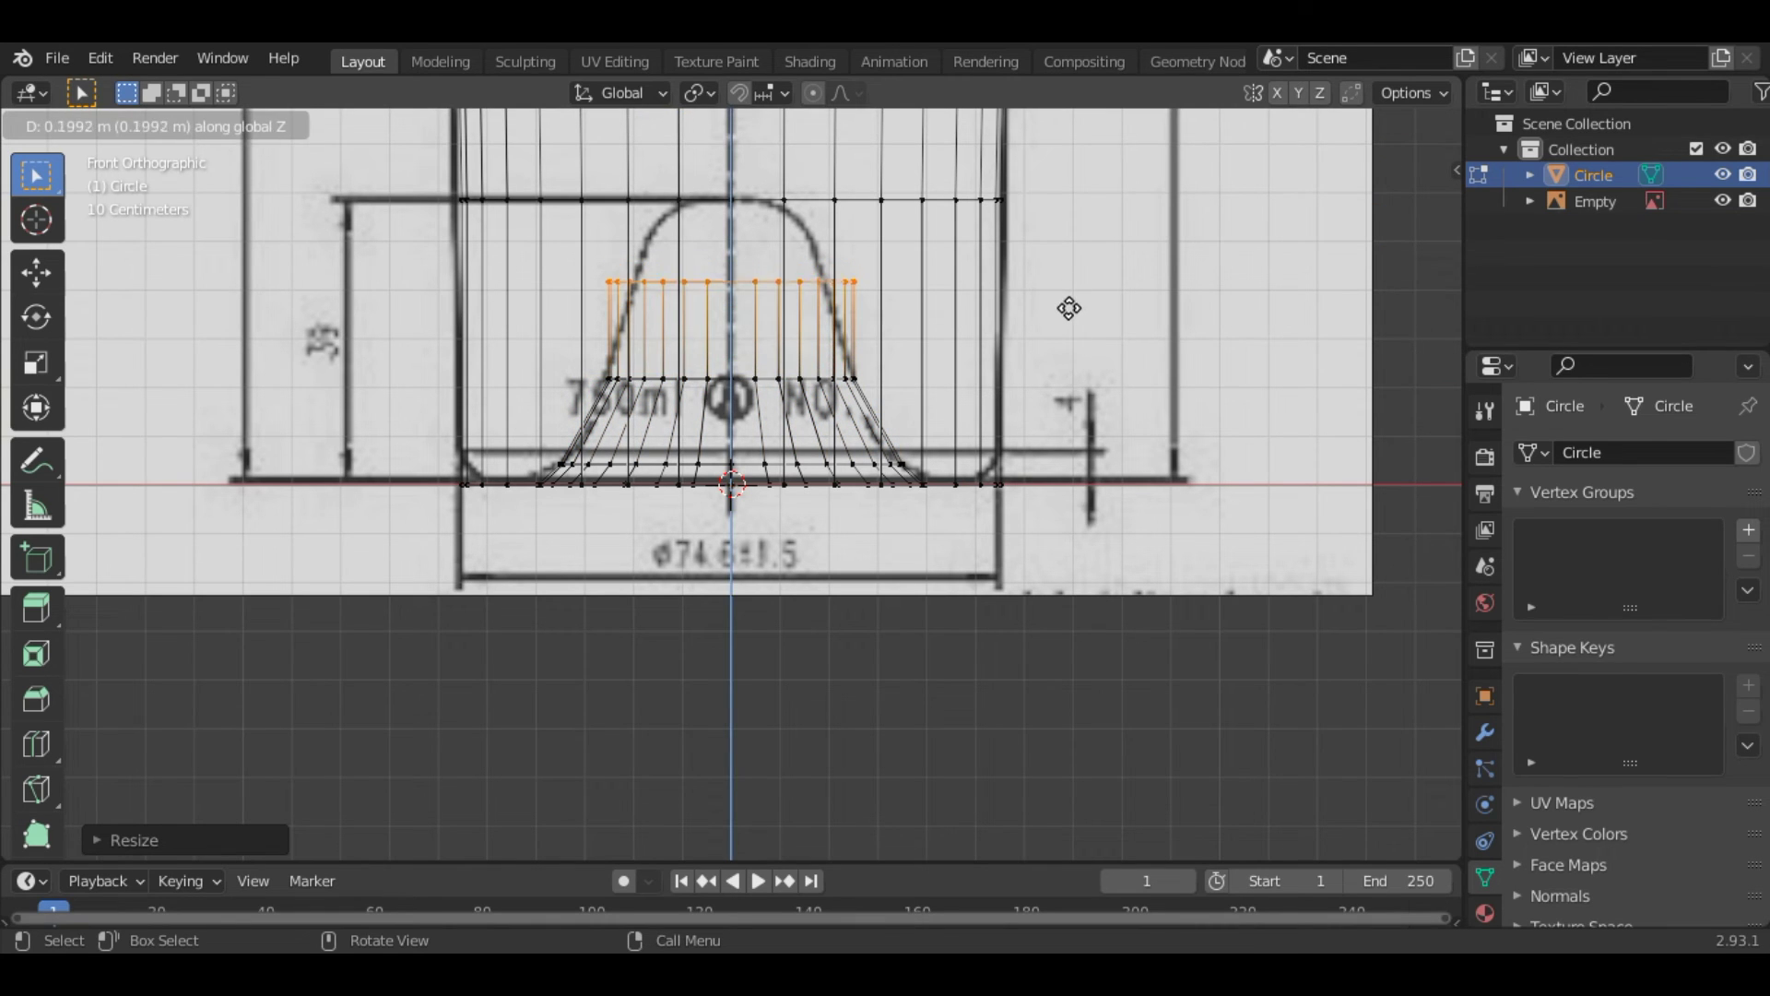
click(1073, 313)
key(s)
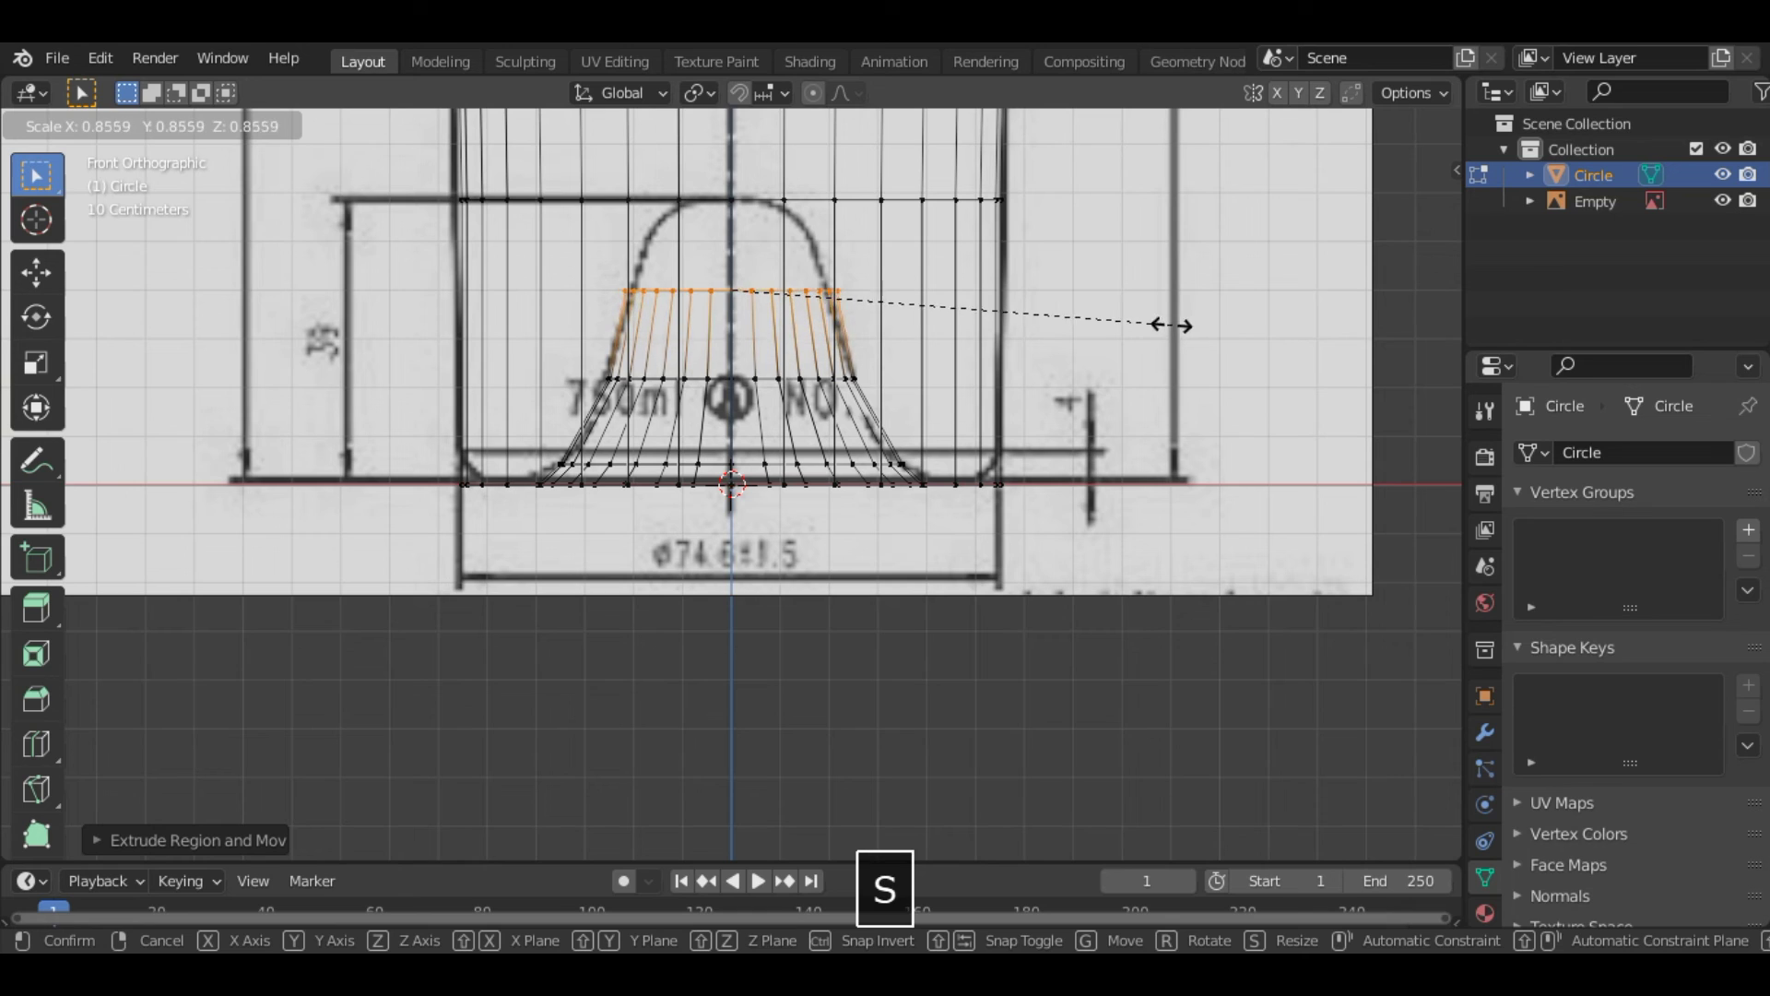
click(1144, 324)
key(e)
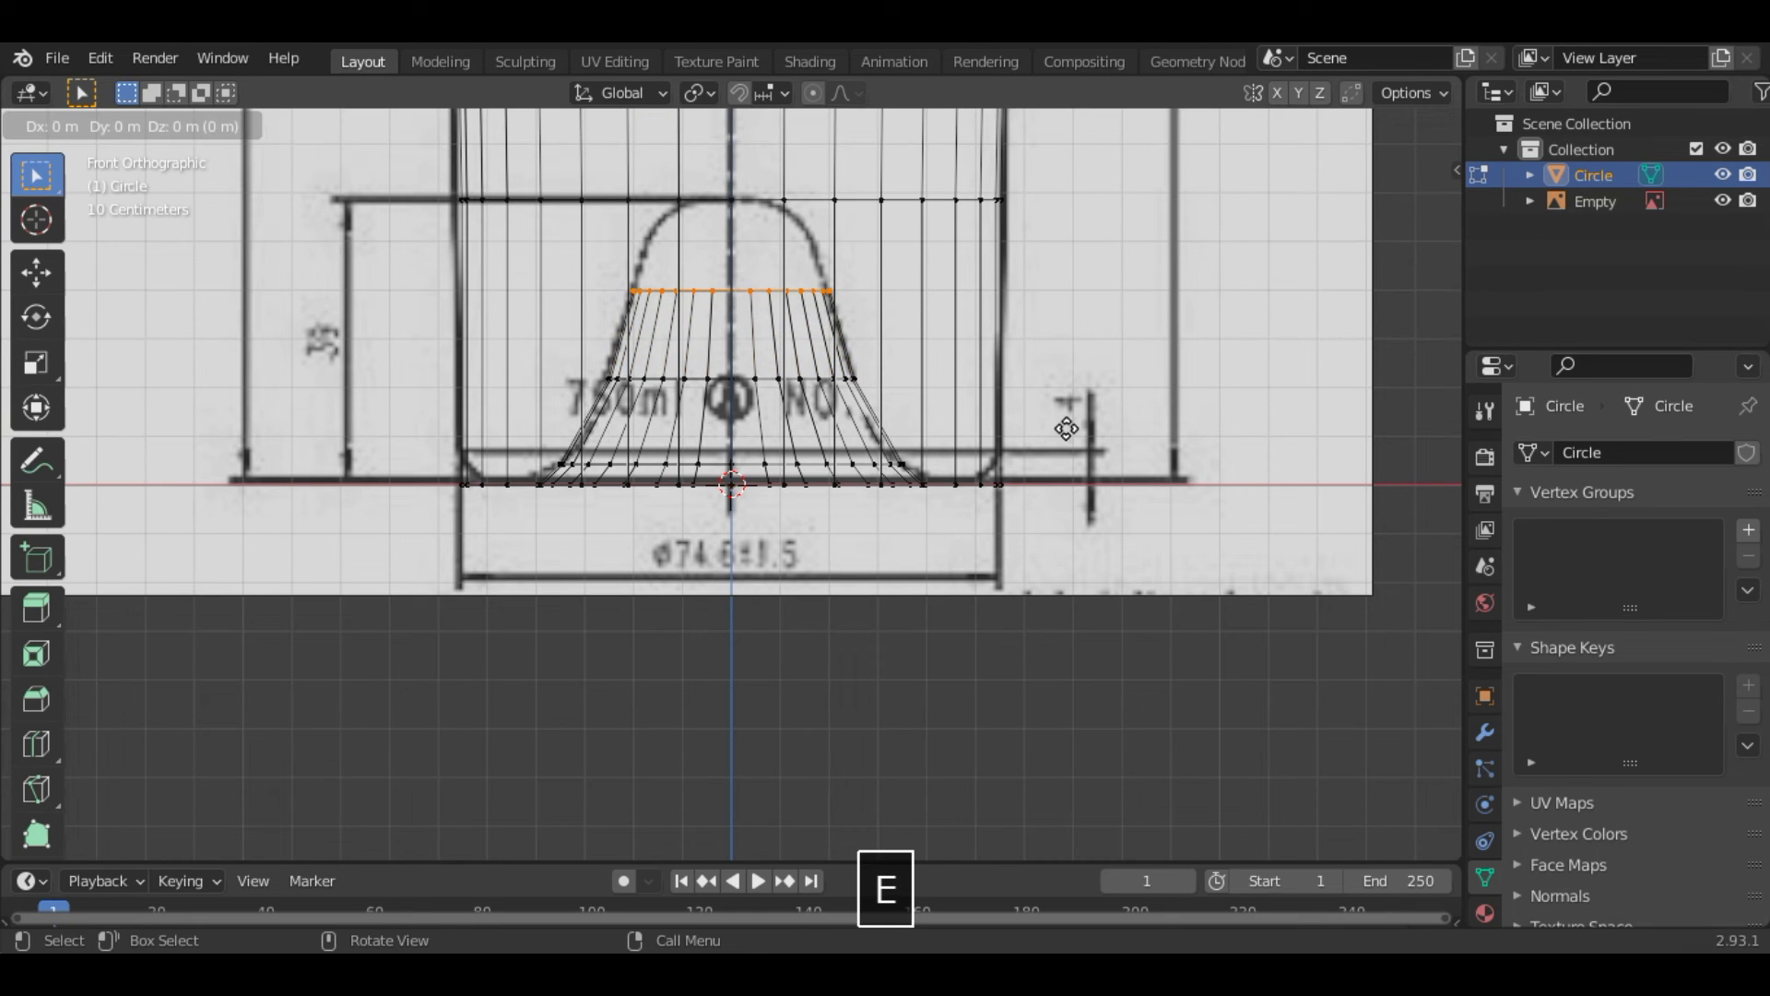
key(z)
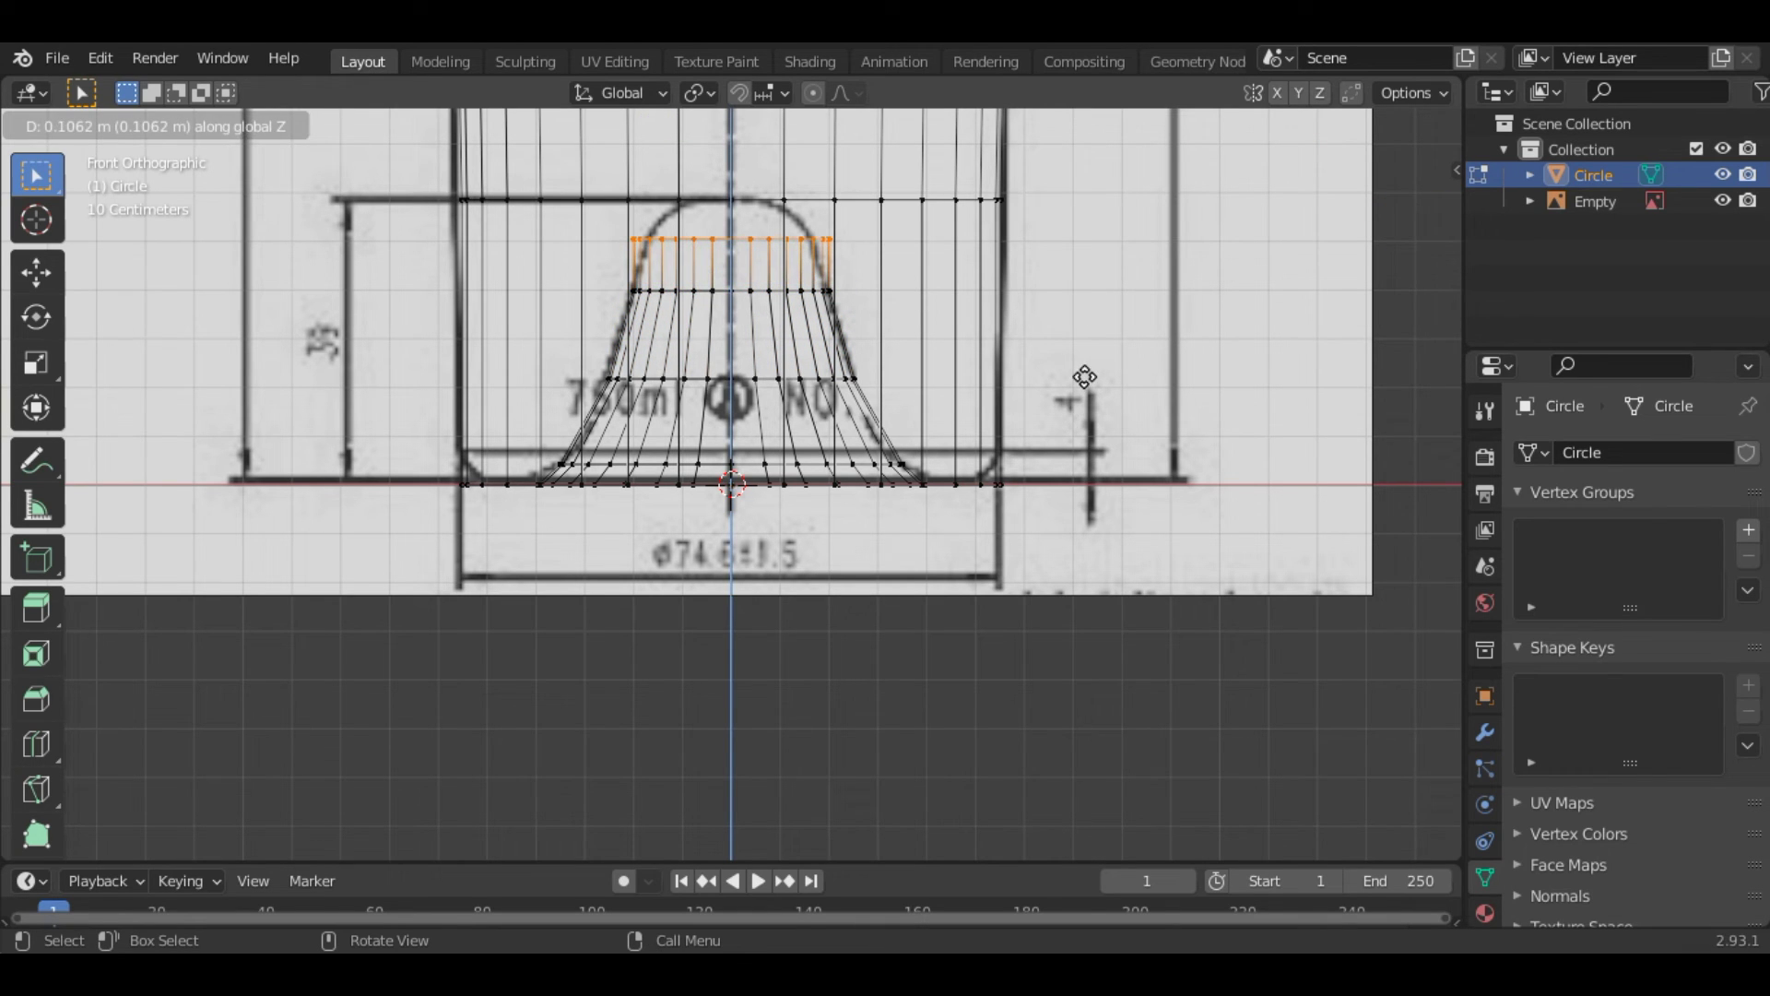
click(1084, 377)
key(s)
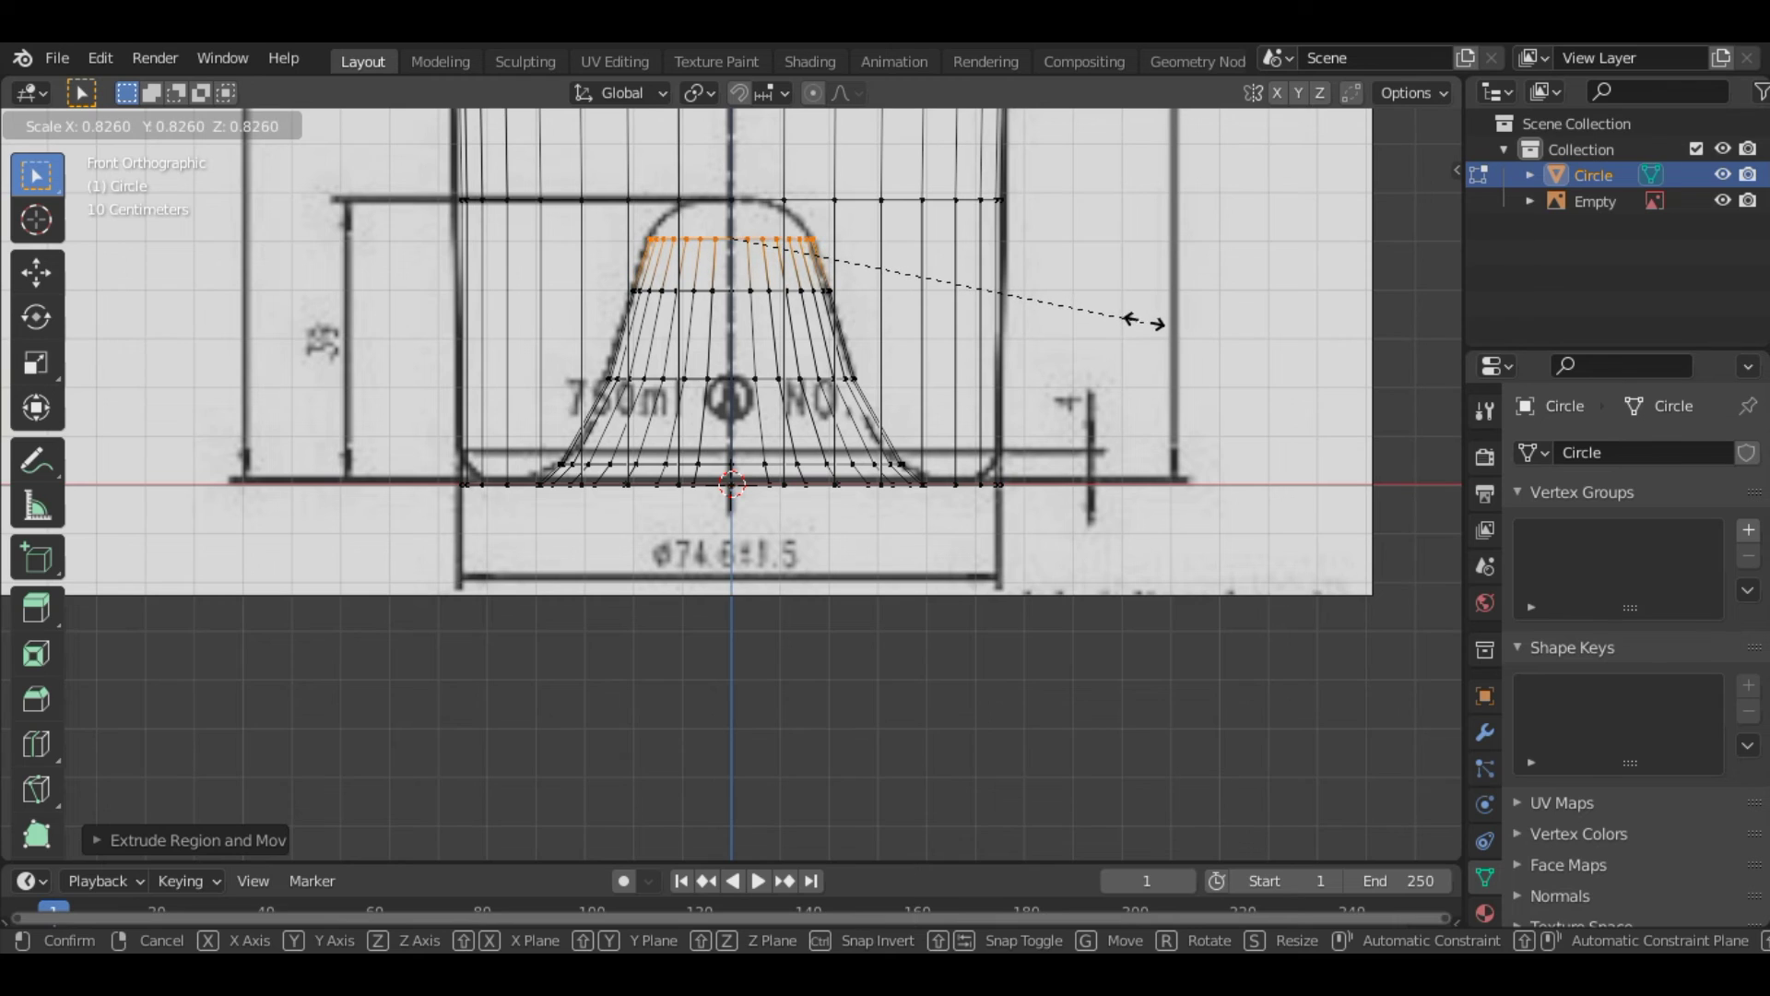
click(1143, 324)
Extrude and narrow the top ring to close the punt dome, then view the bottle in perspective
key(e)
key(z)
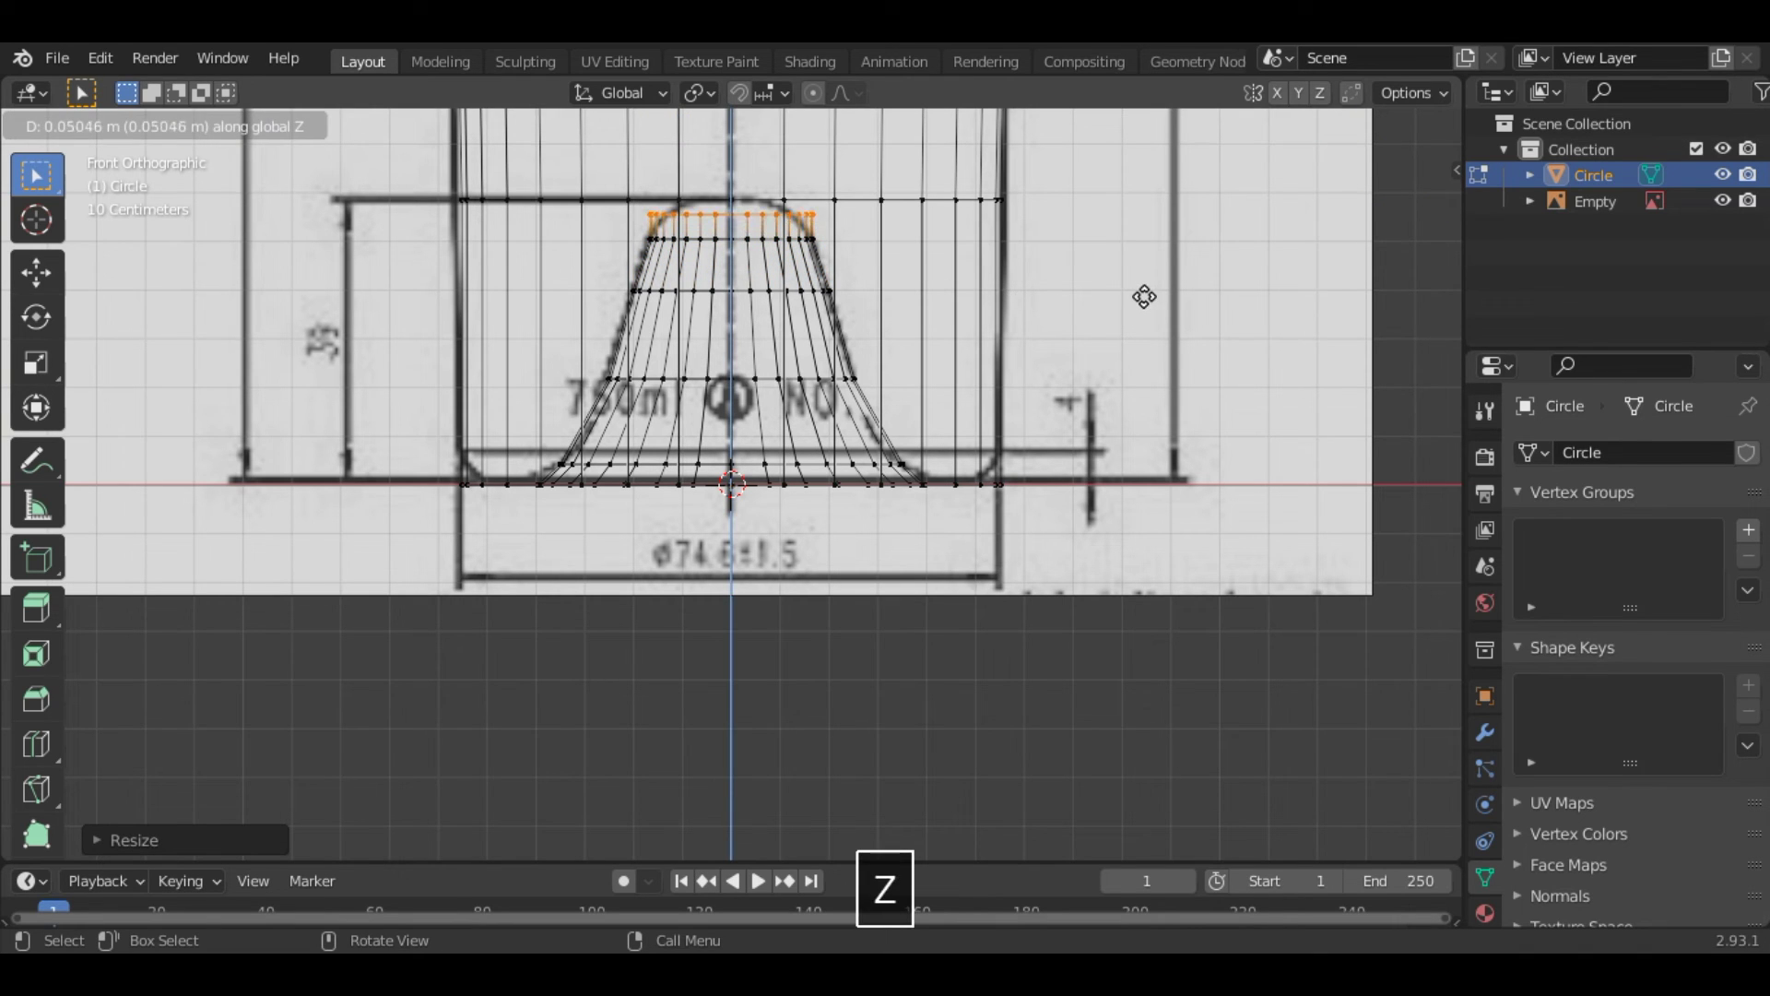
click(1145, 280)
key(s)
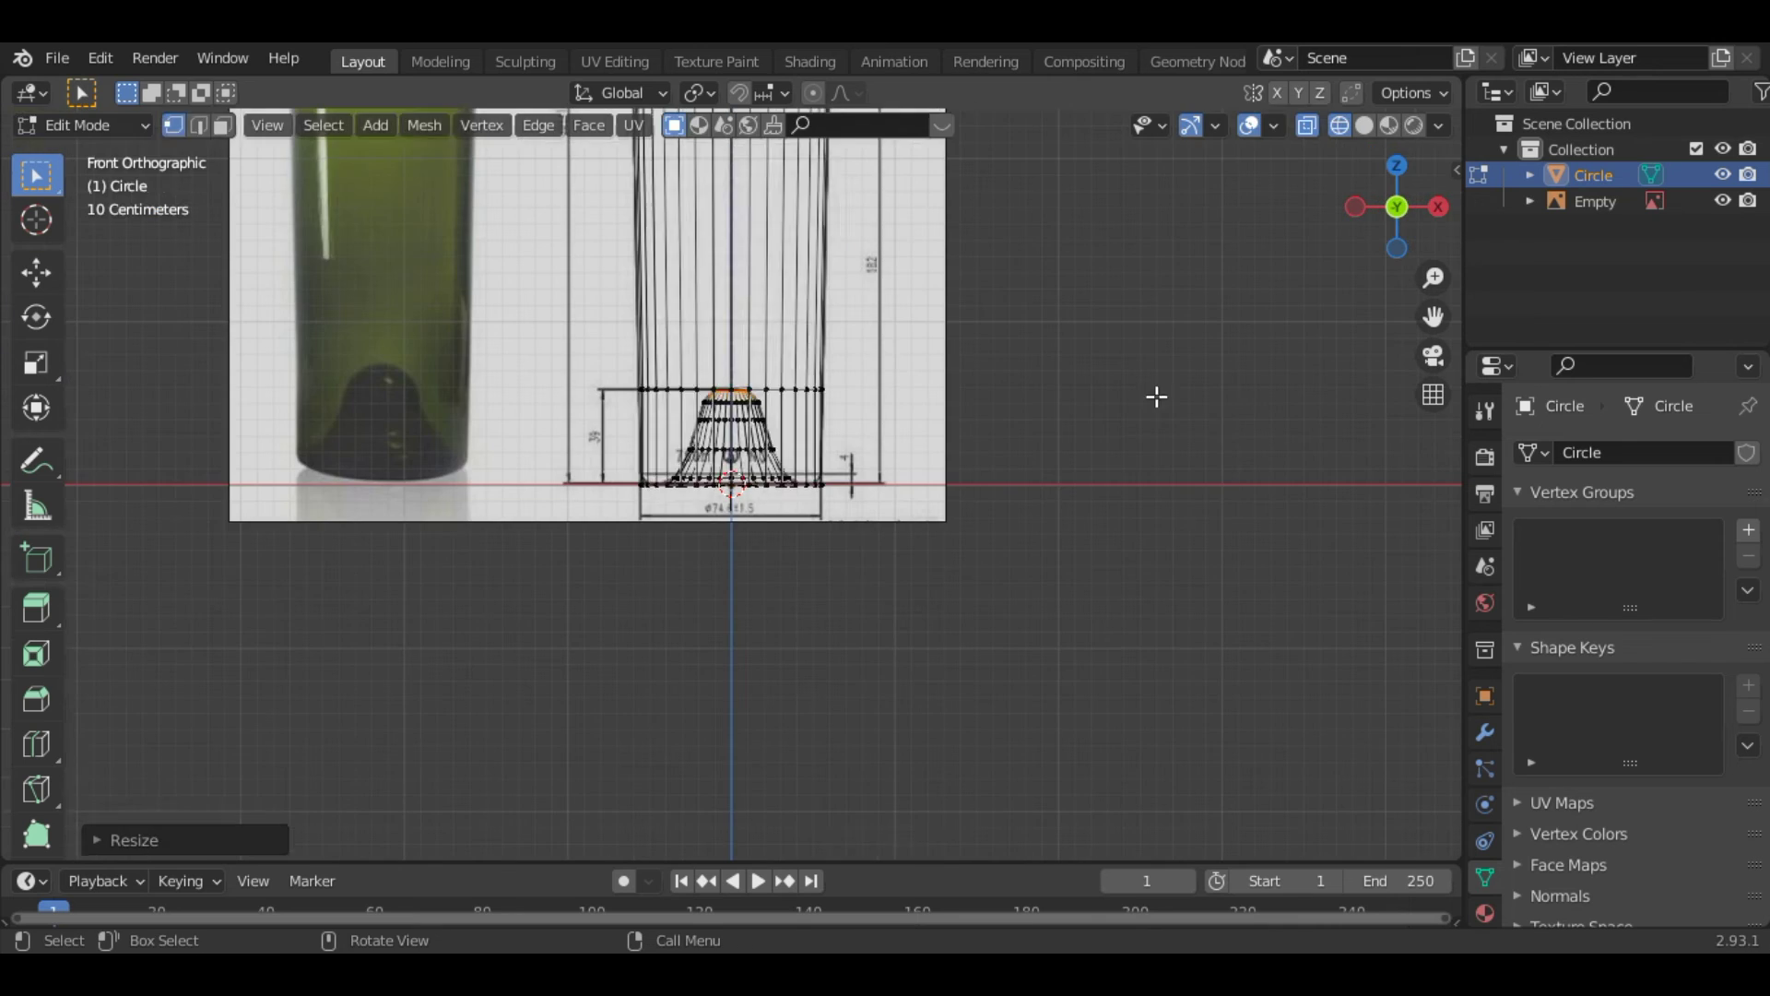
click(1365, 126)
middle_drag(1371, 138, 1122, 417)
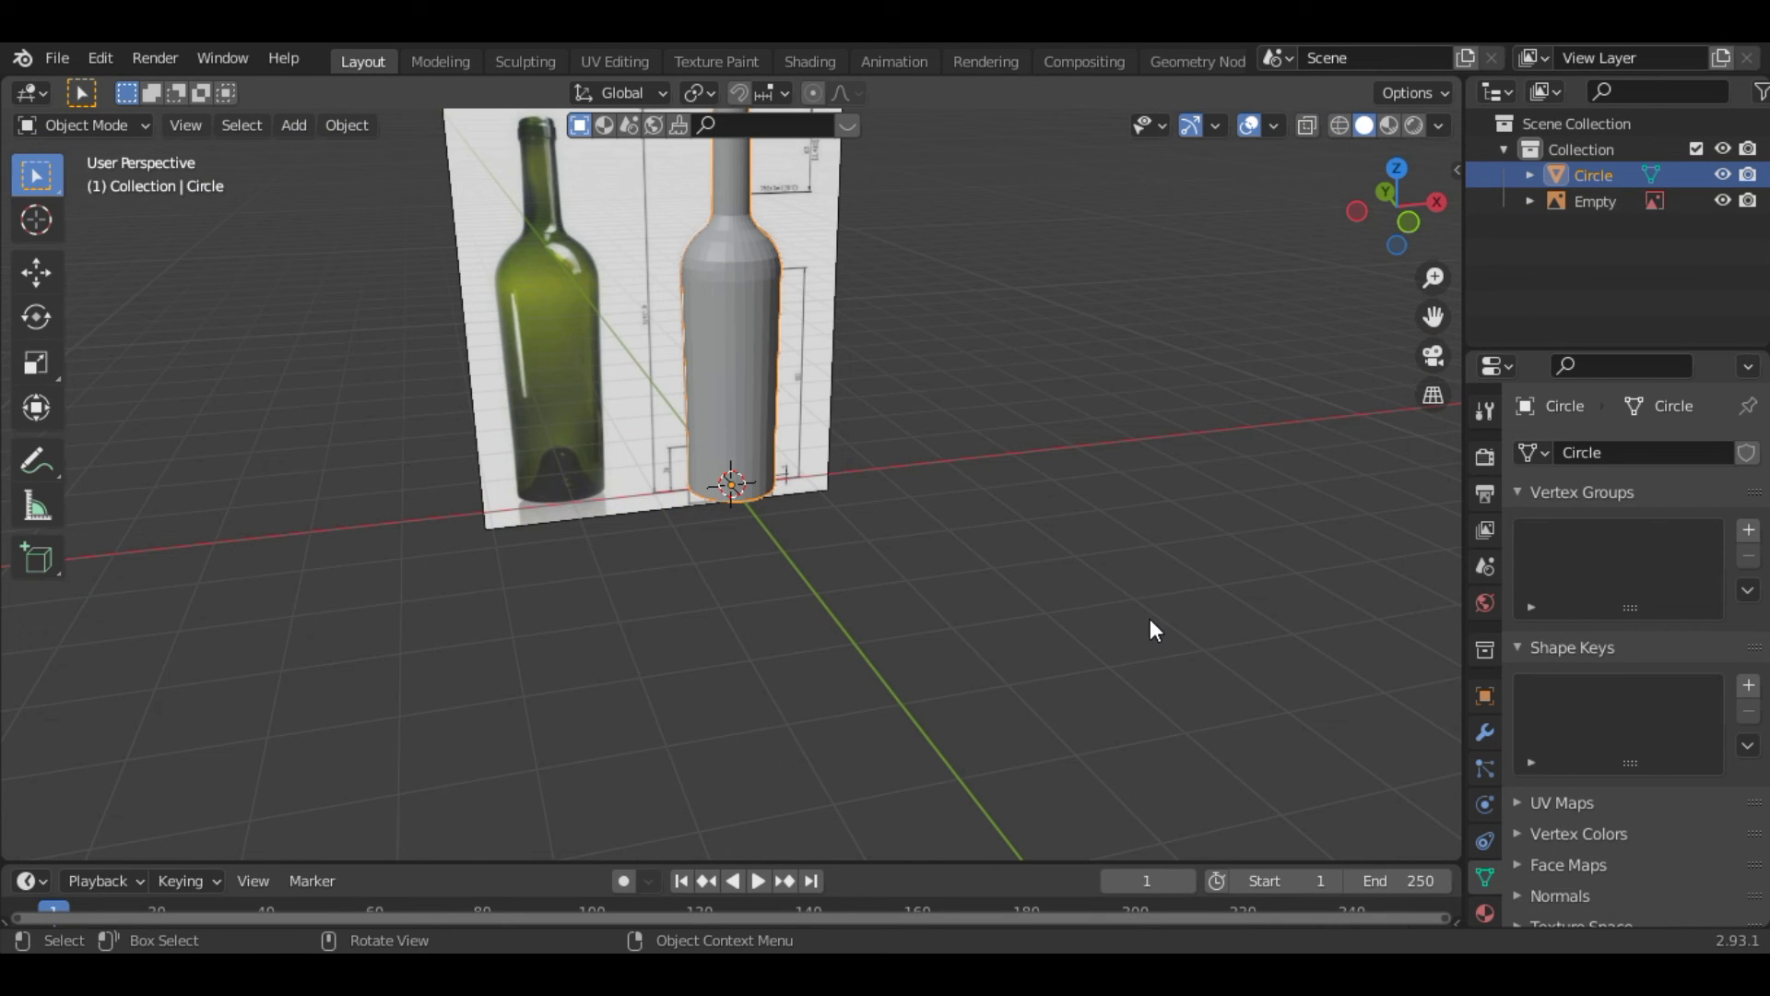
Add a Subdivision Surface modifier with Levels Viewport 3 and Render 3
click(1483, 733)
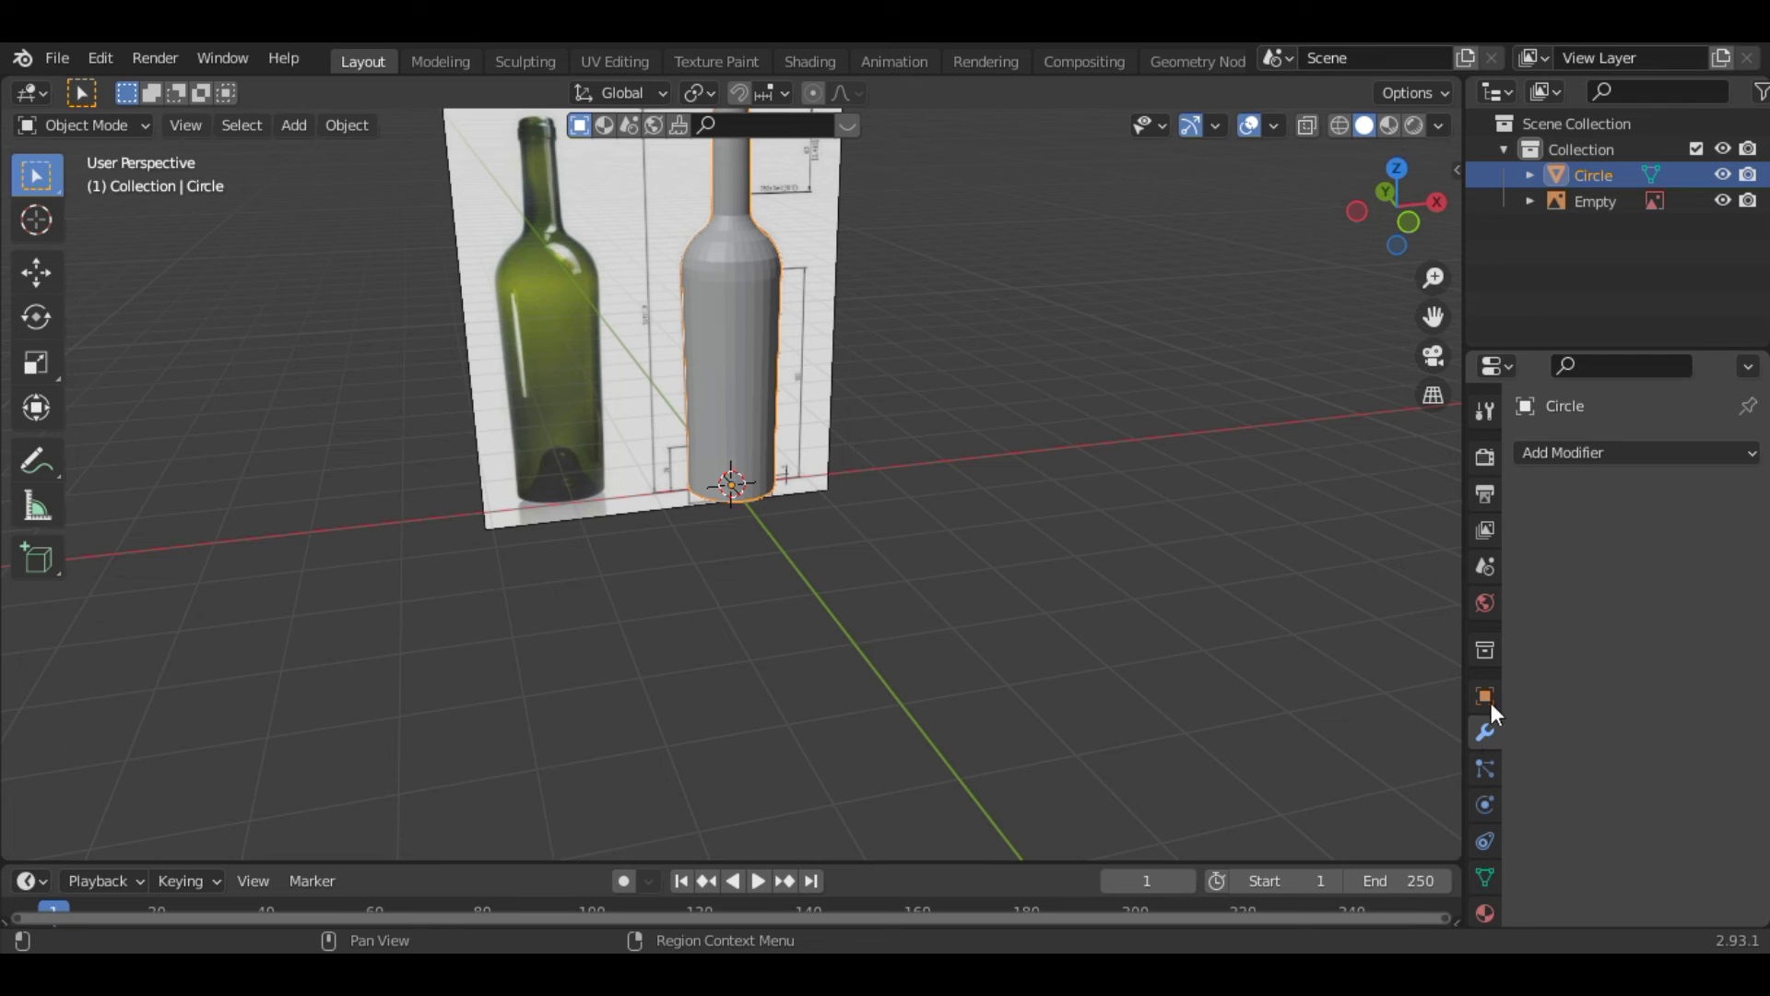
click(1605, 455)
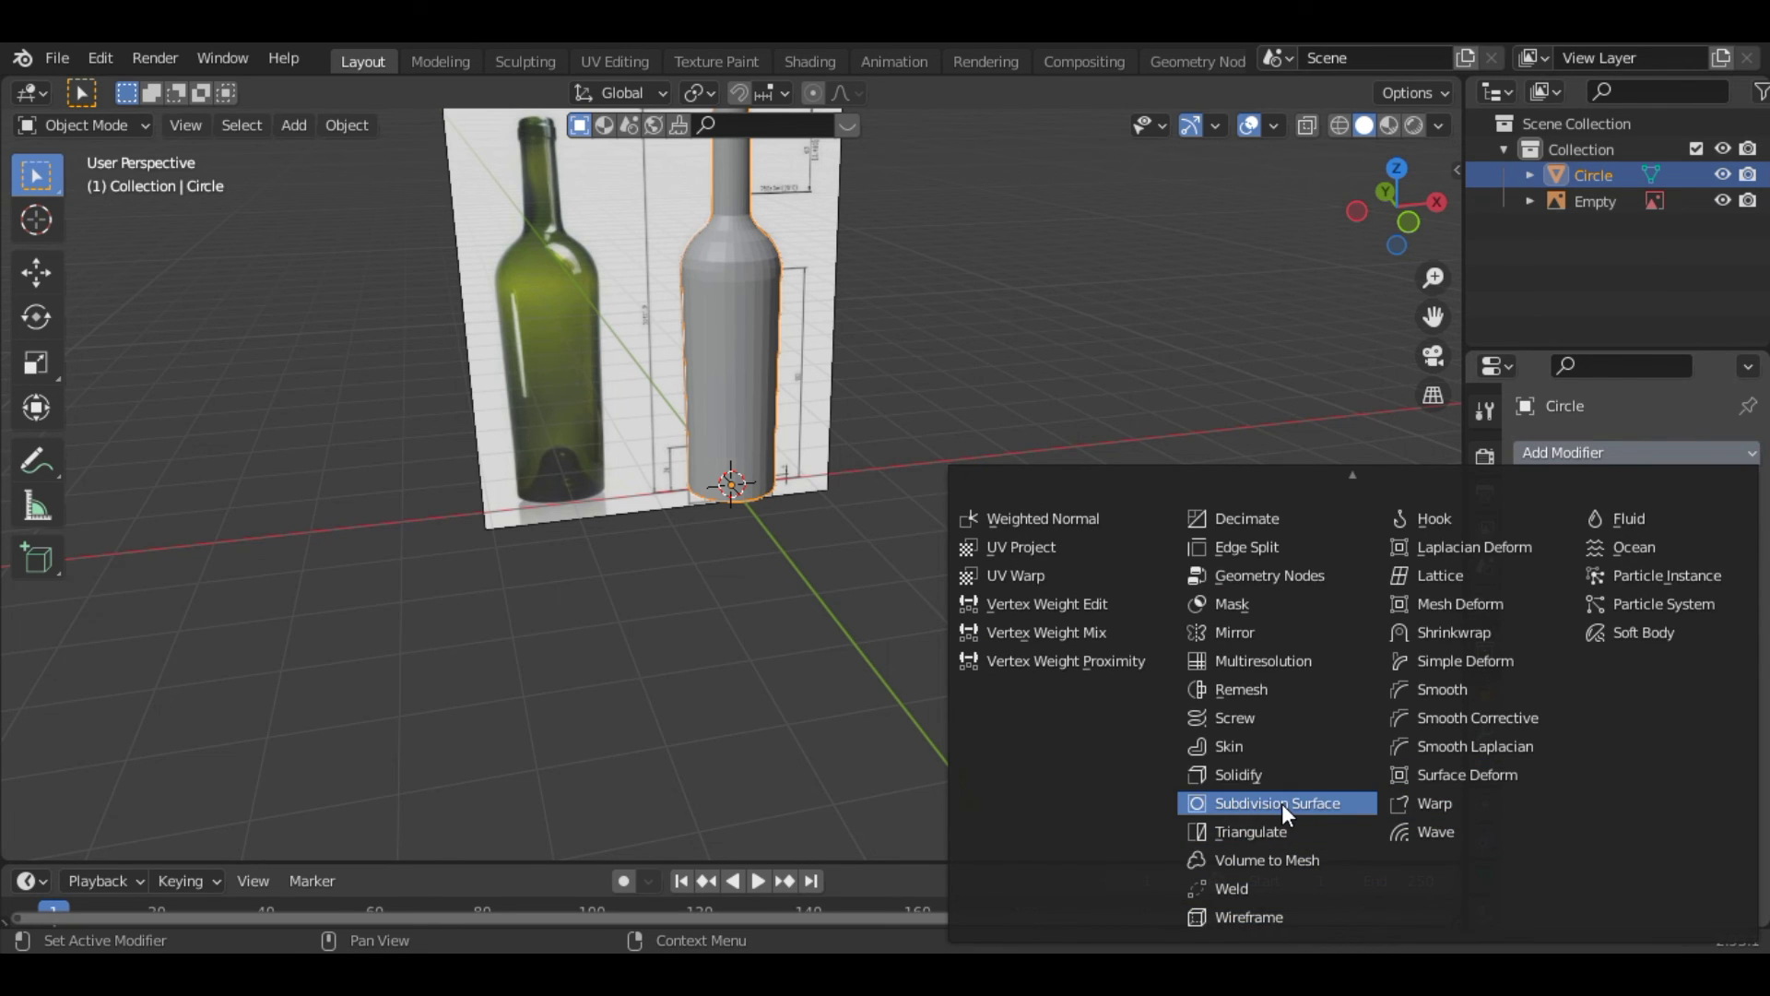
click(1286, 805)
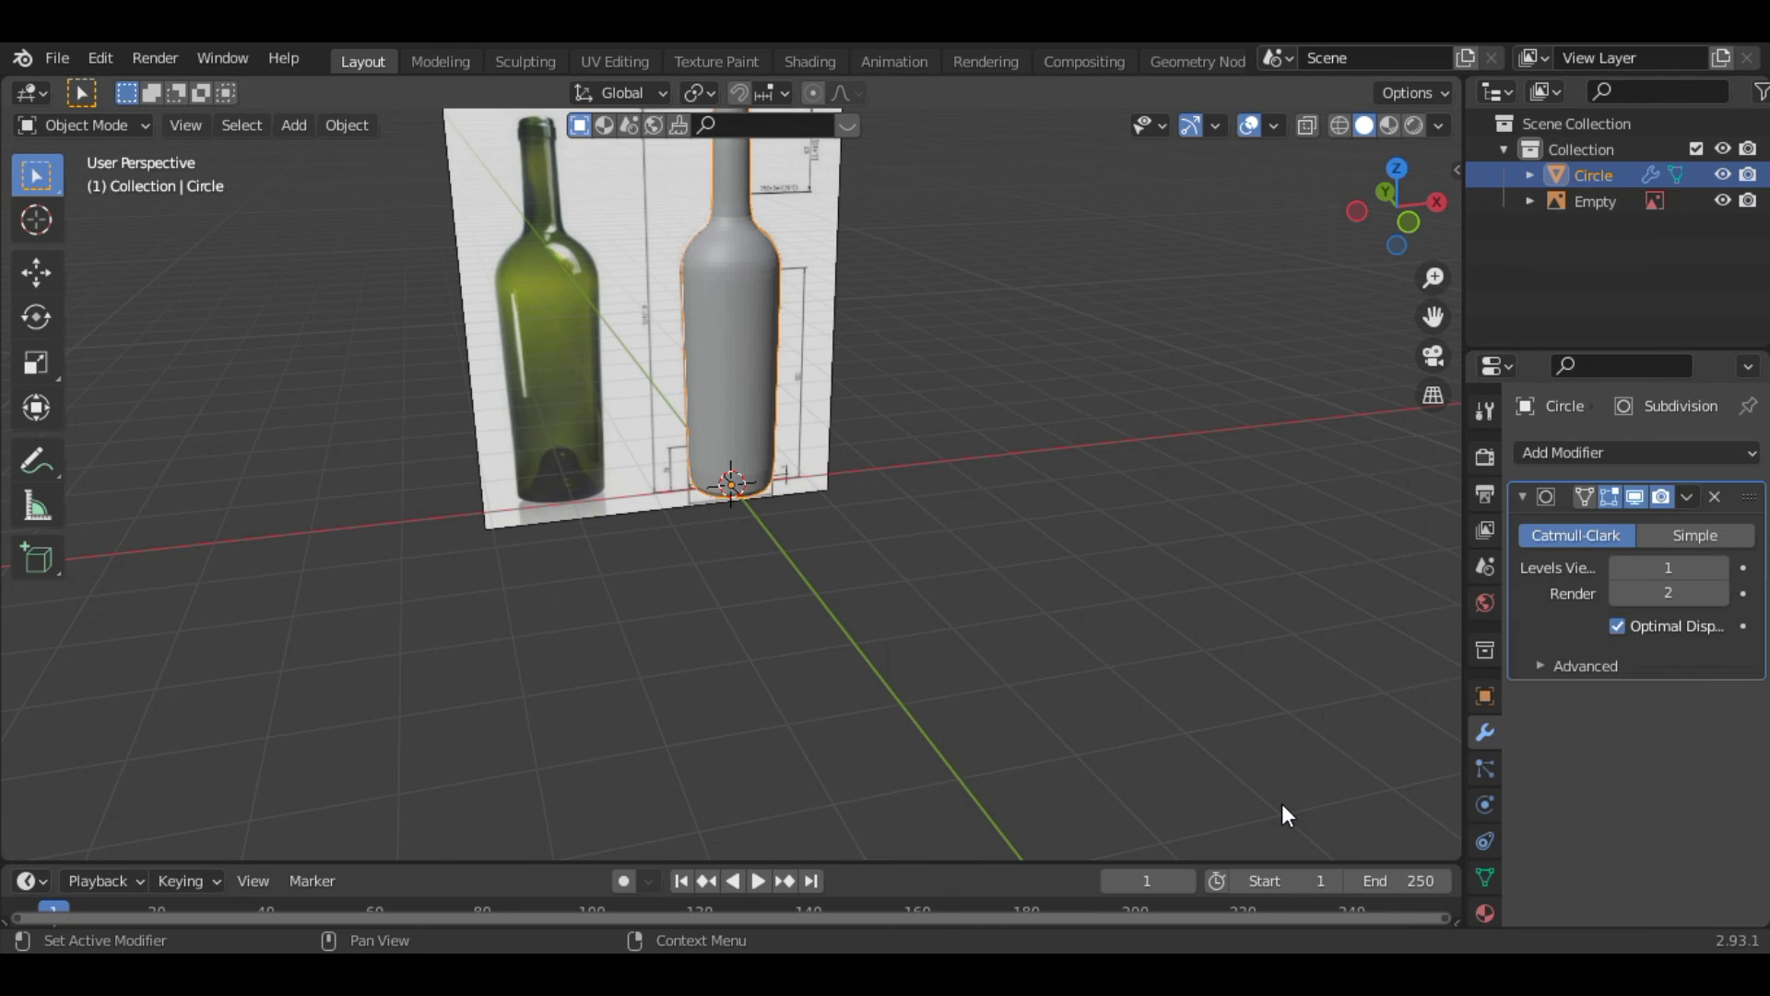
click(1719, 566)
click(1718, 566)
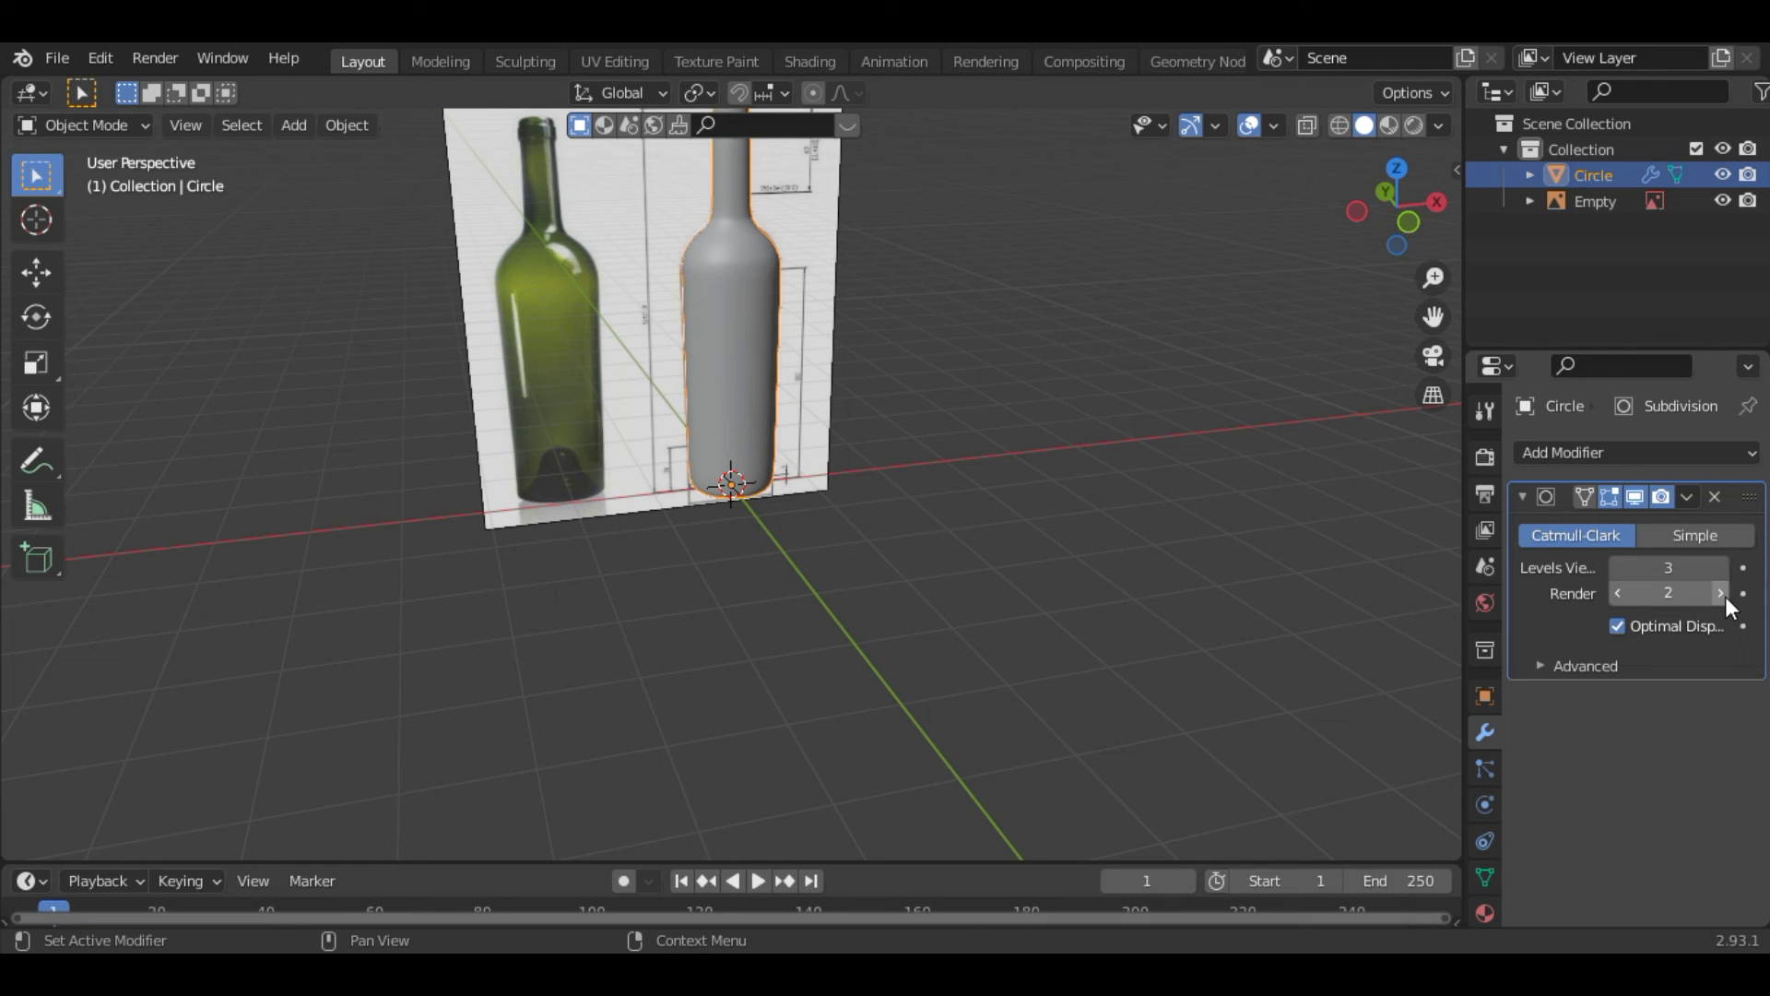
click(1720, 593)
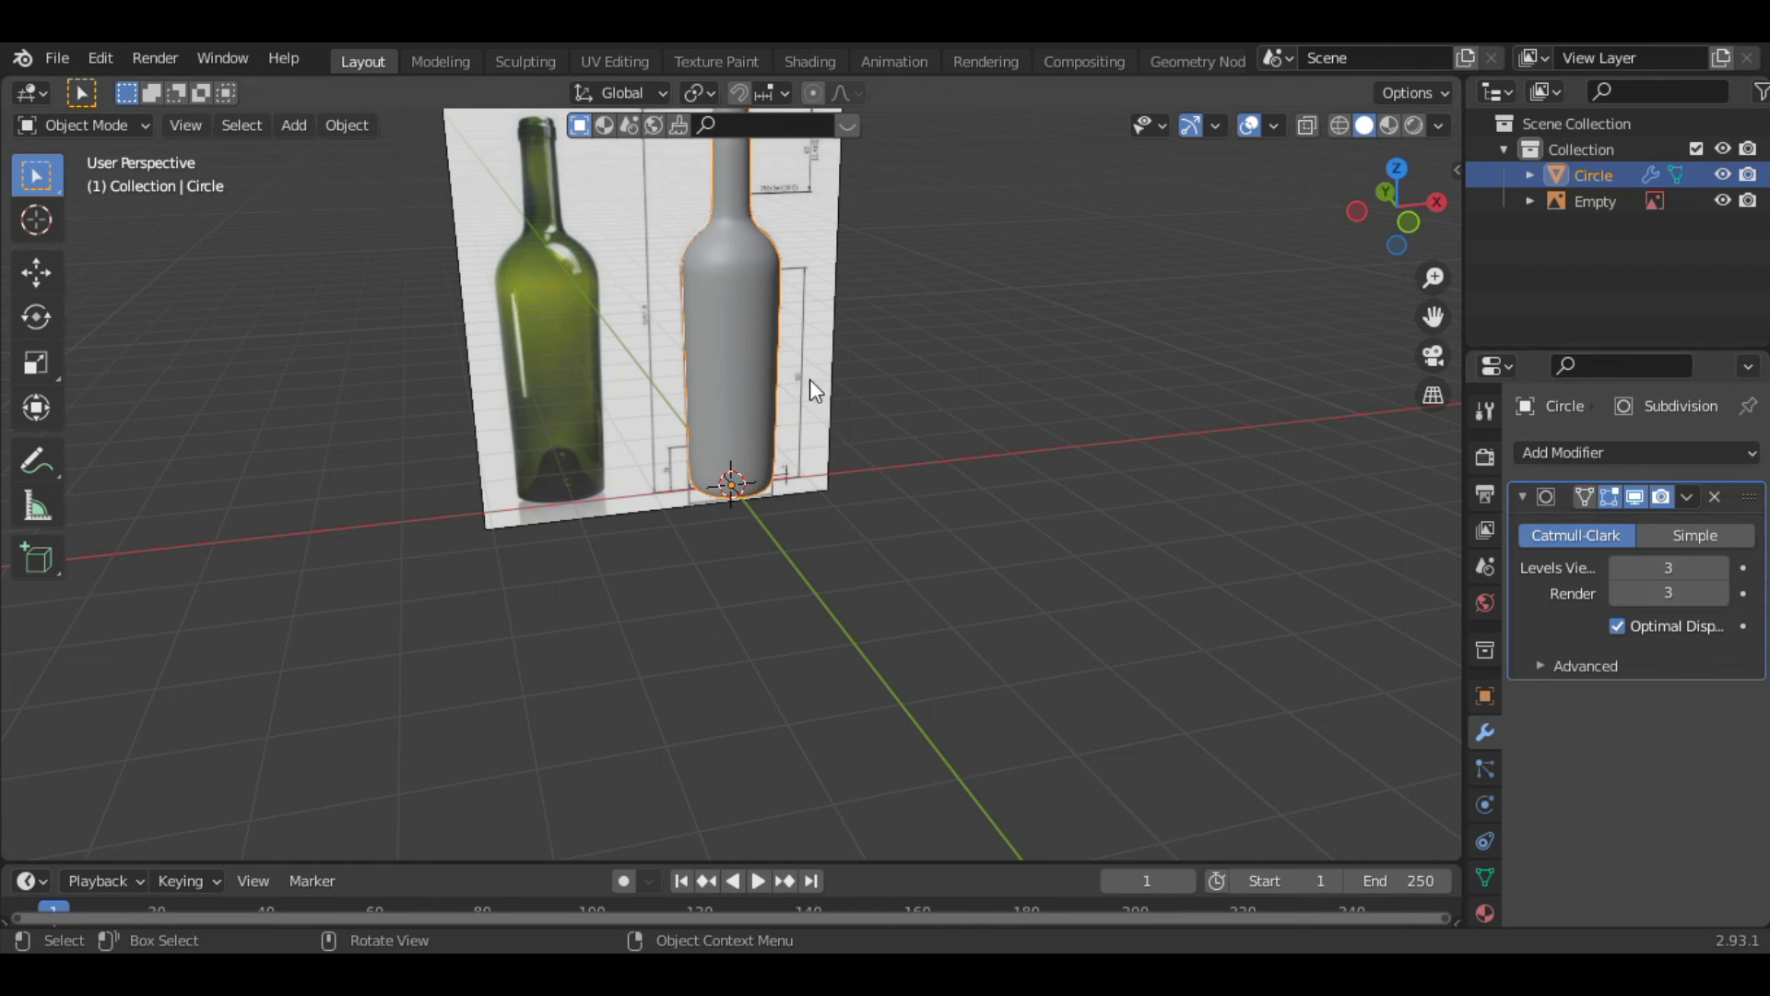
Apply Shade Smooth to the bottle from its object context menu
right_click(757, 363)
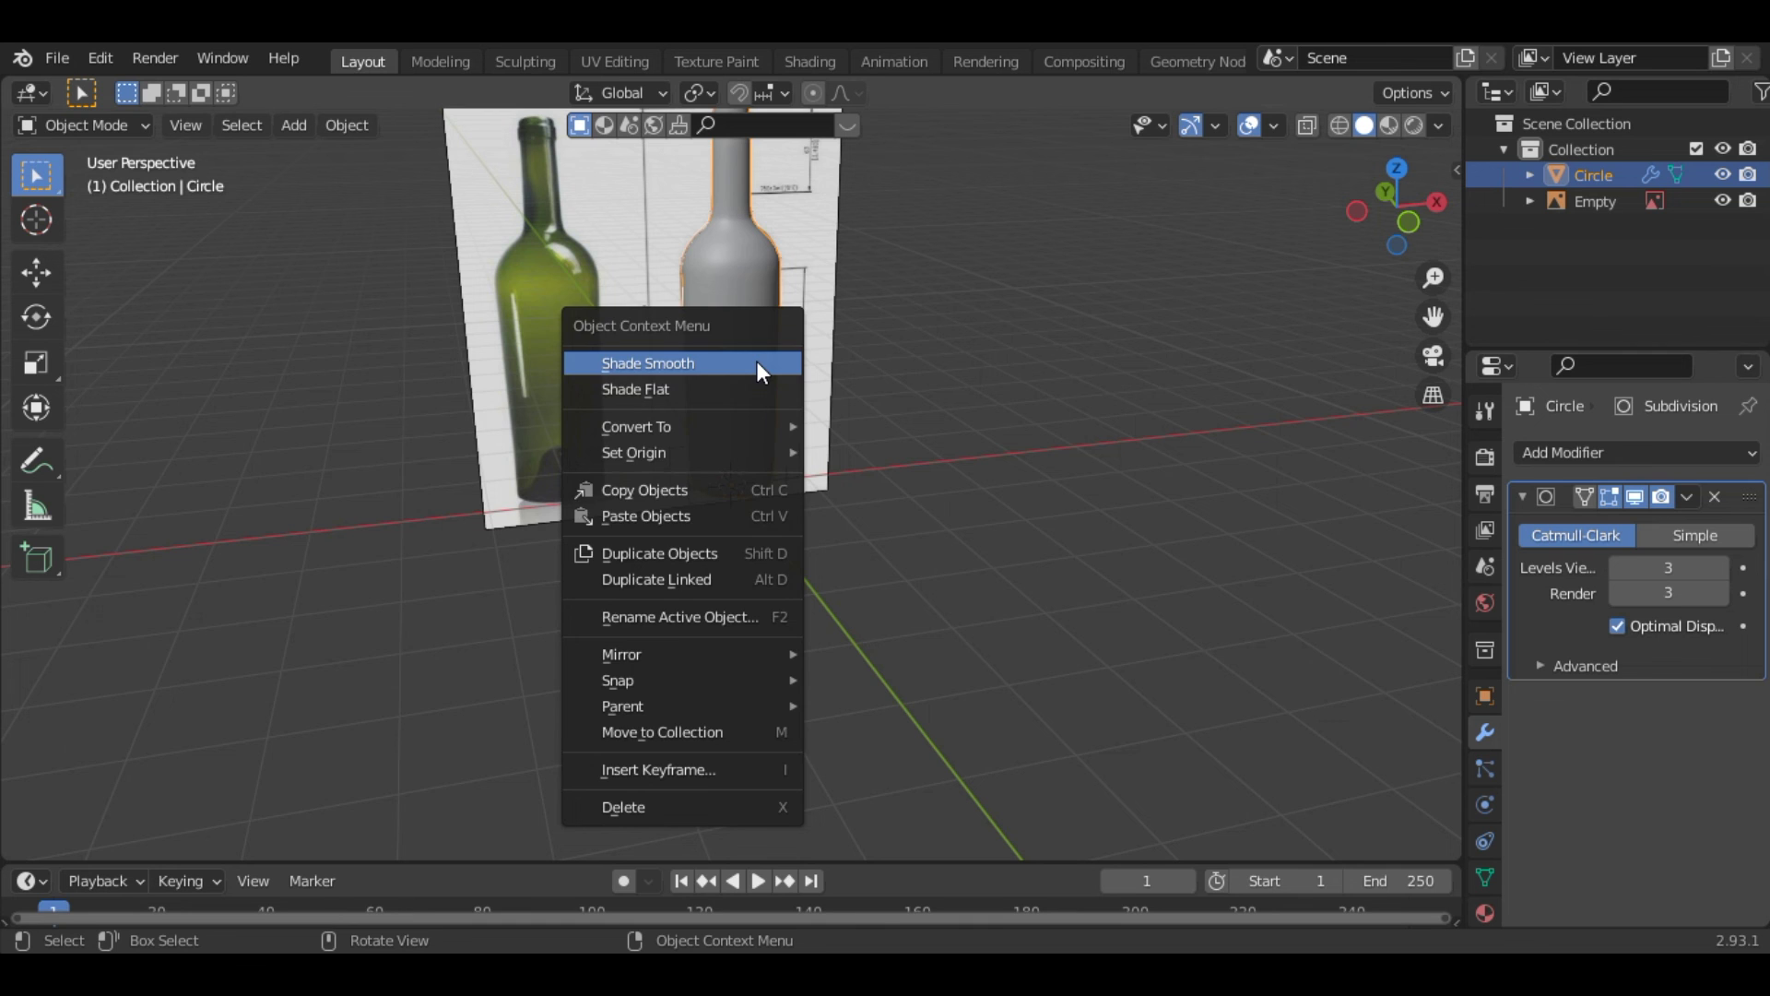
click(757, 365)
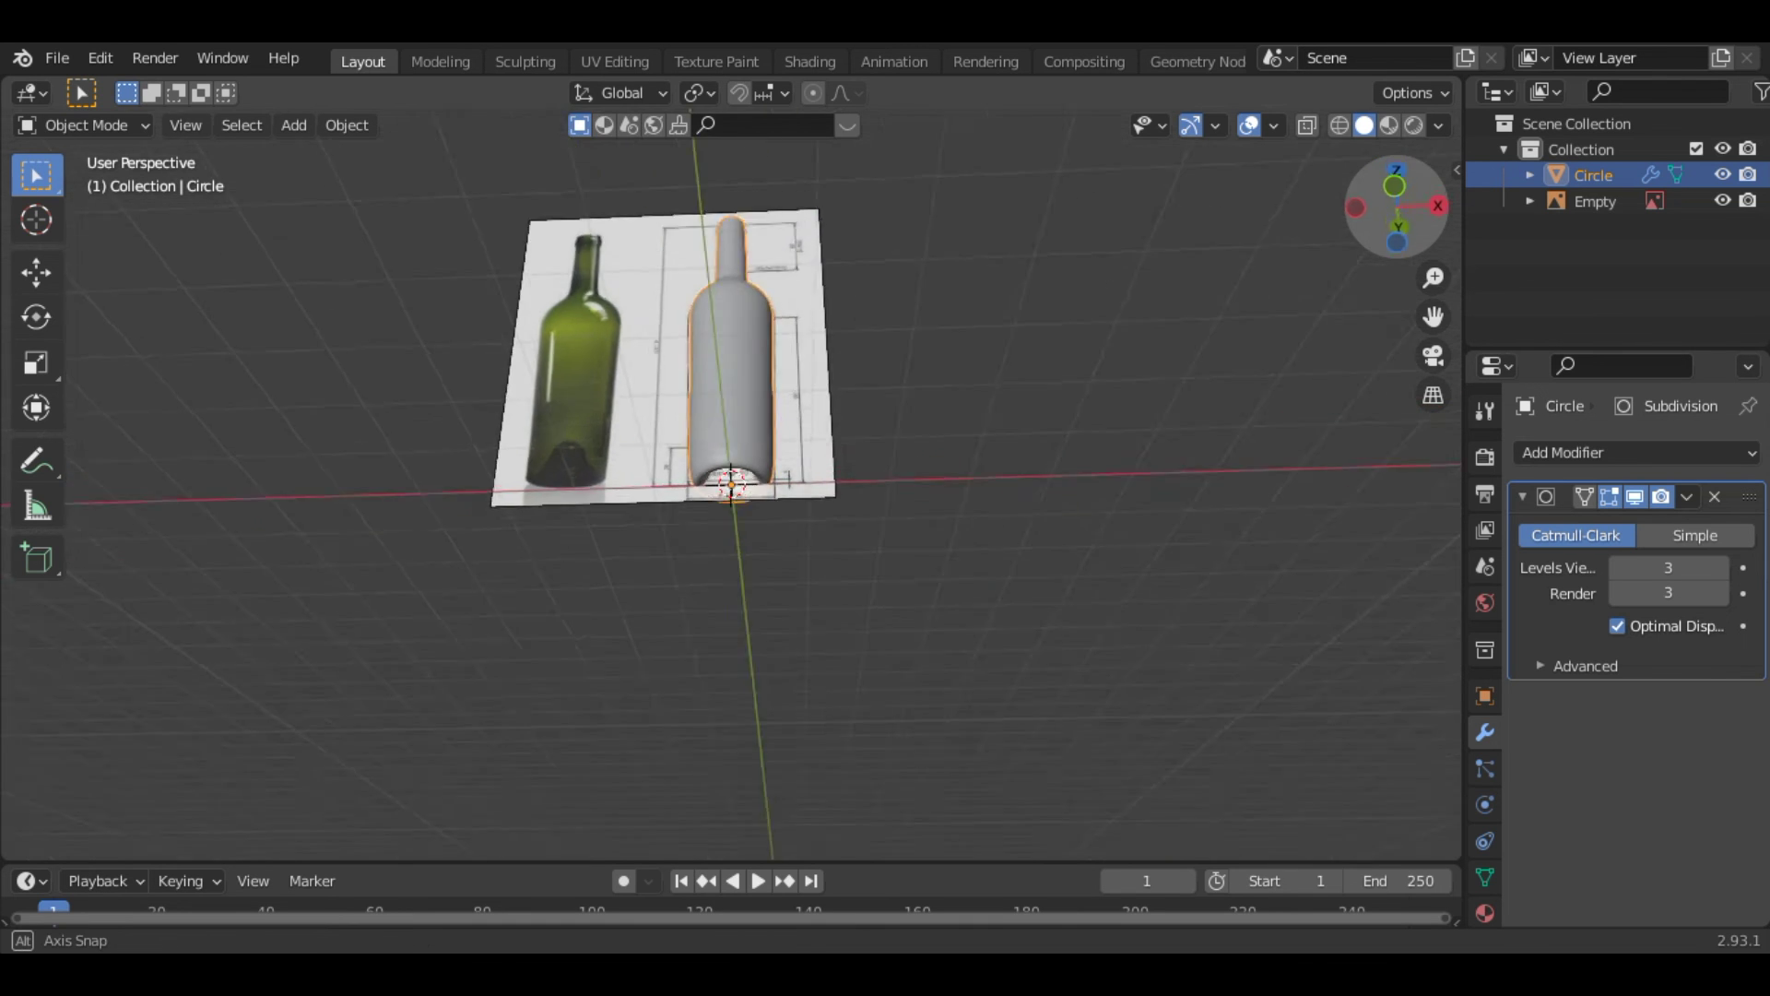